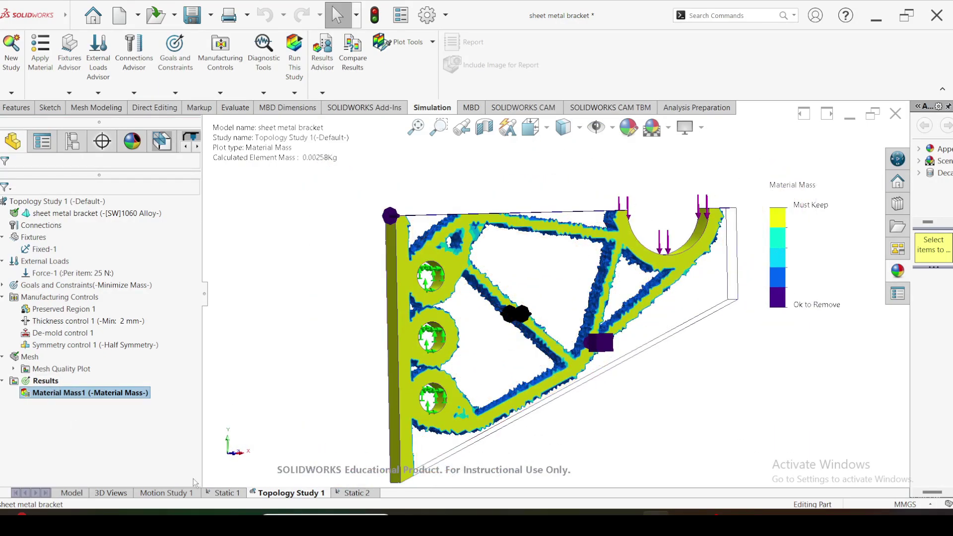
# - Show the Stress1 von Mises plot of the Static 2 study and animate the optimized bracket's deformation
pyautogui.click(356, 491)
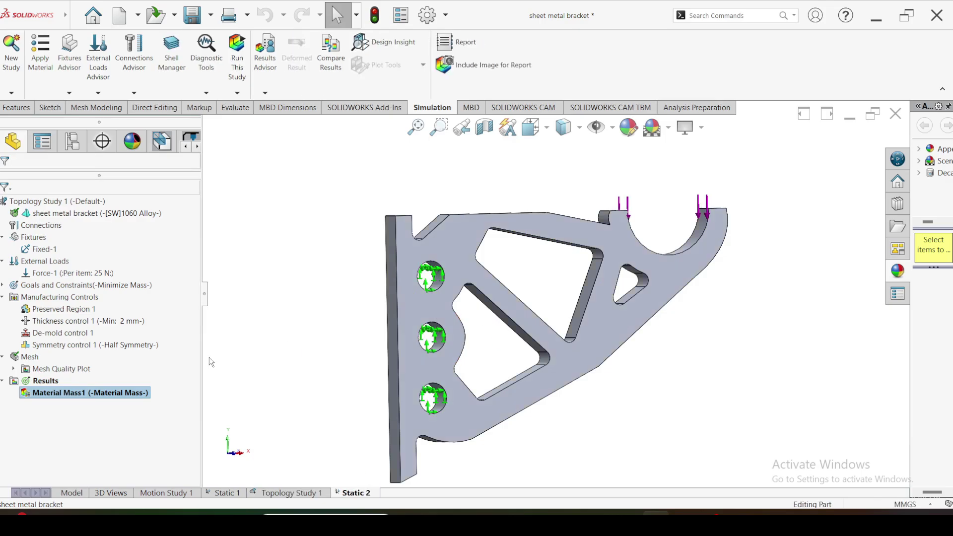
pyautogui.doubleClick(64, 333)
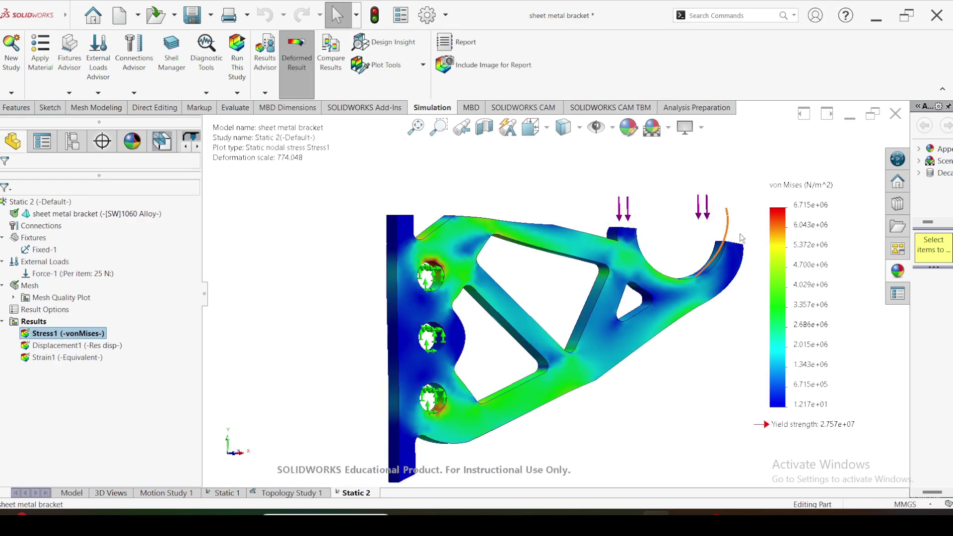
pyautogui.rightClick(64, 336)
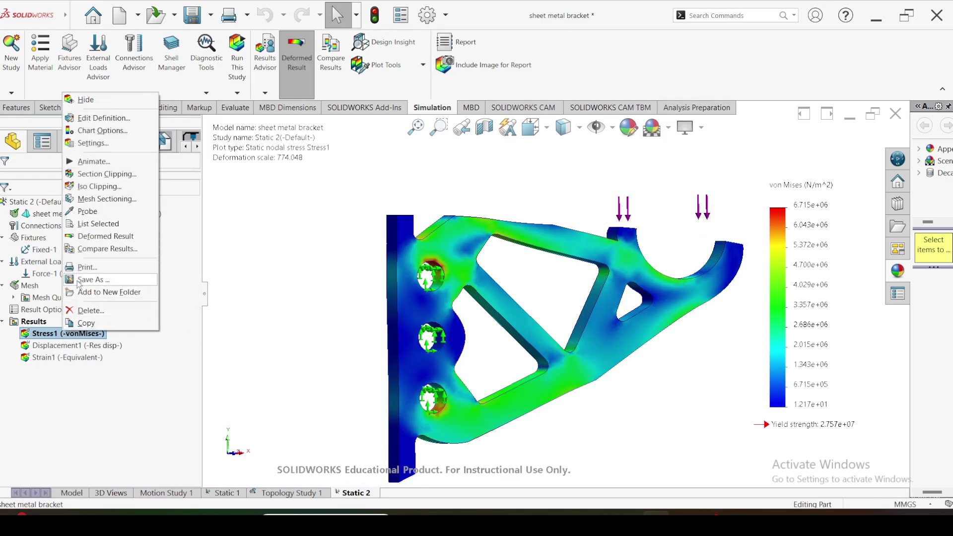
pyautogui.click(195, 184)
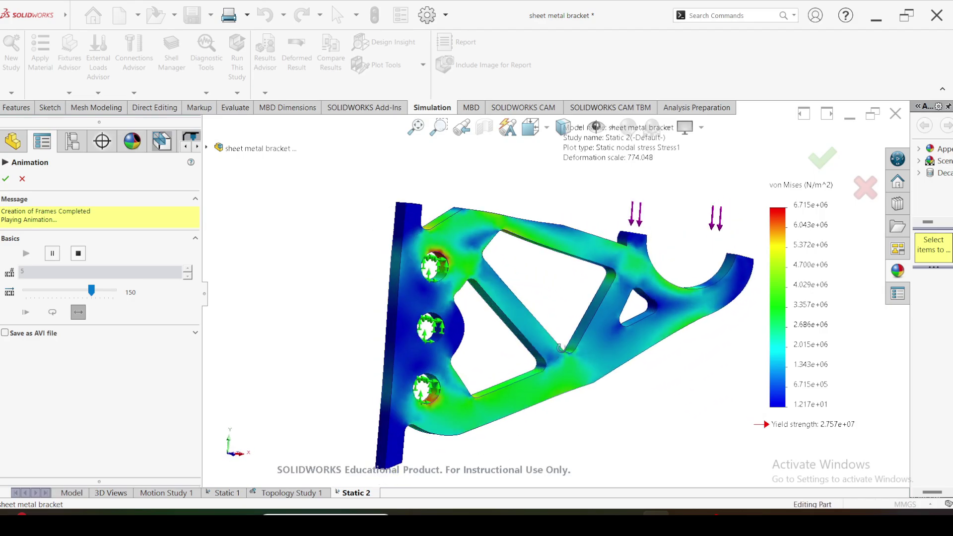
pyautogui.moveTo(533, 395); pyautogui.dragTo(590, 385, button='middle')
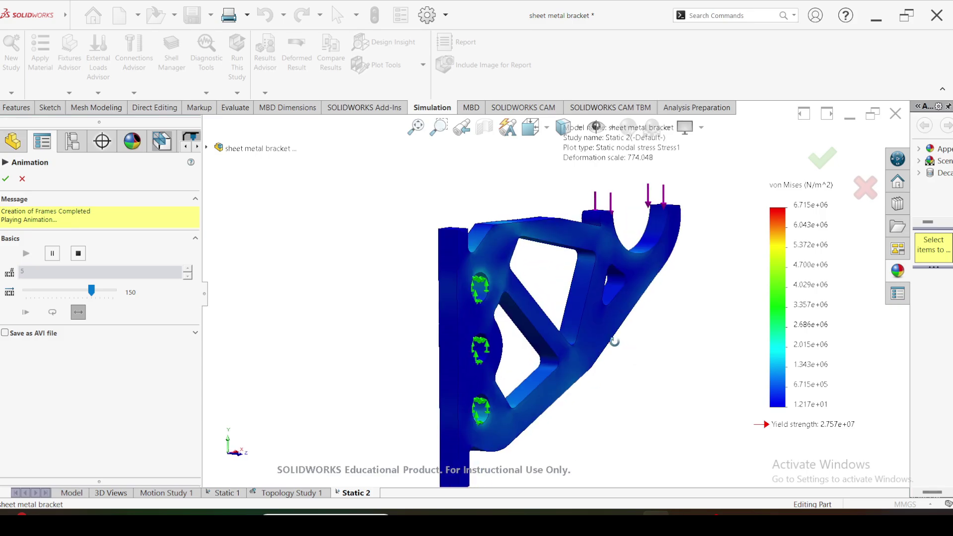
pyautogui.moveTo(630, 347); pyautogui.dragTo(582, 351, button='middle')
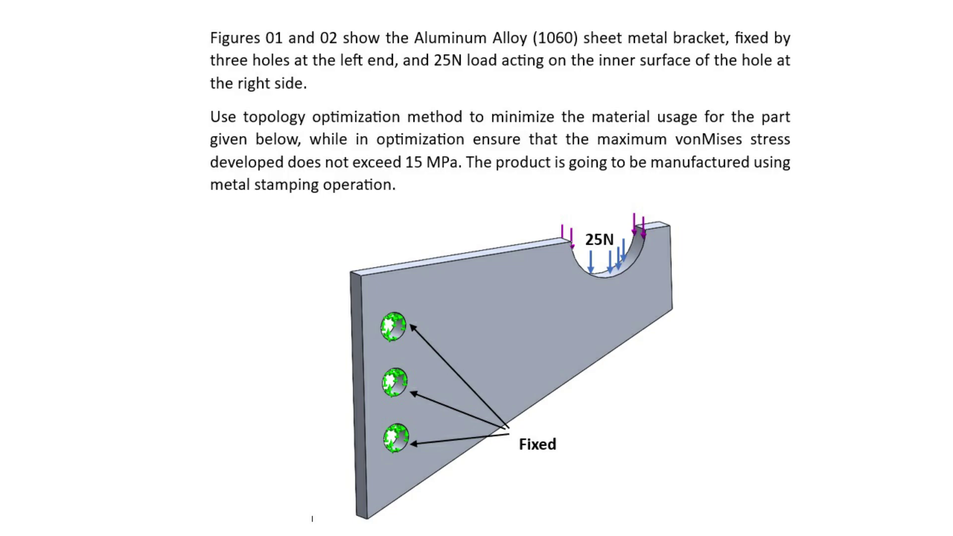
# - Check the bracket's dimension figure and switch to the sheet metal bracket part in SOLIDWORKS
pyautogui.press('Right')
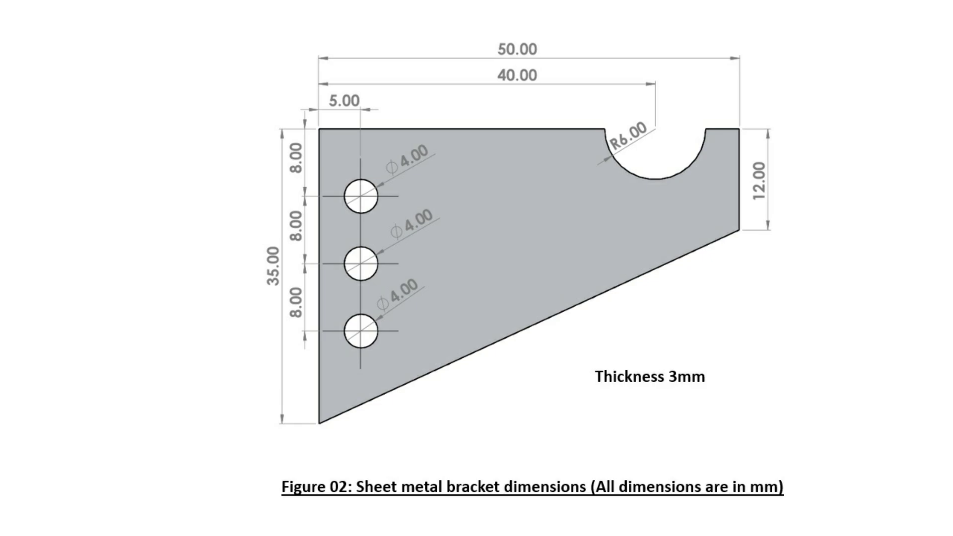
pyautogui.hotkey('alt', 'Tab')
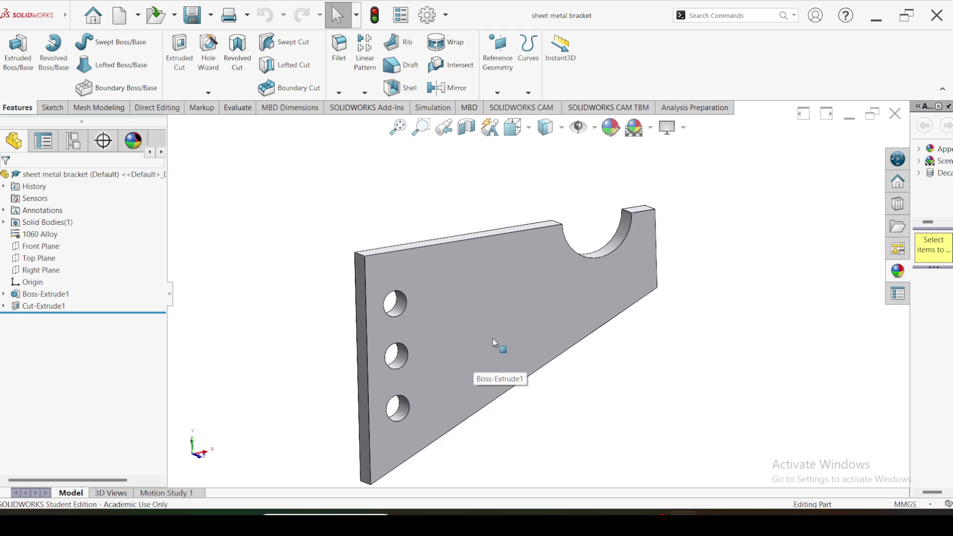
pyautogui.keyDown('ctrl'); pyautogui.moveTo(419, 378); pyautogui.dragTo(469, 334, button='middle'); pyautogui.keyUp('ctrl')
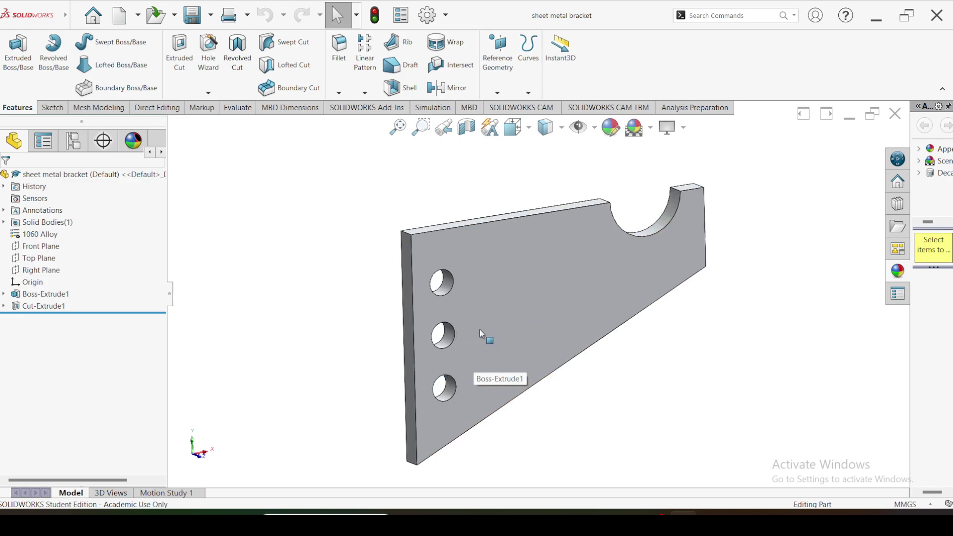
pyautogui.scroll(2, 317, 320)
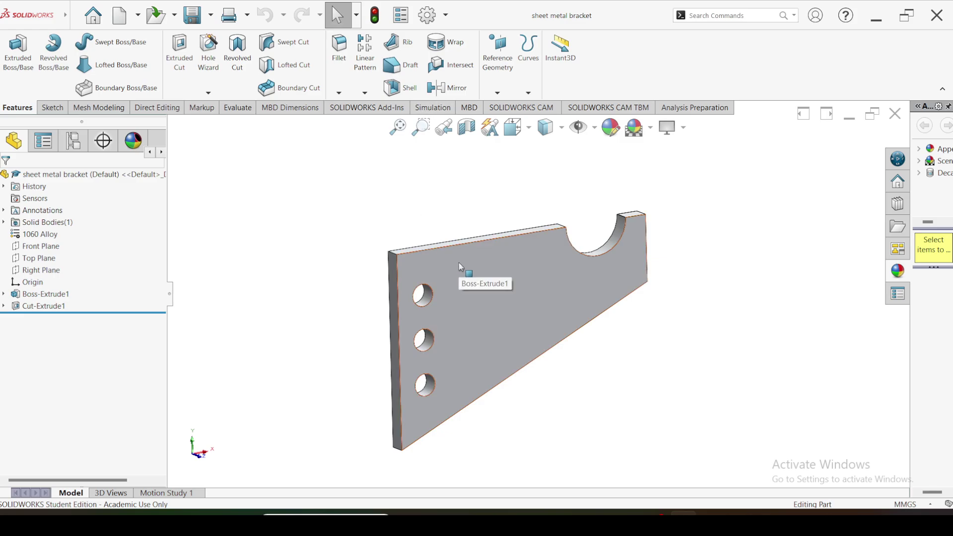
# - Create a new static simulation study for the sheet metal bracket
pyautogui.click(430, 108)
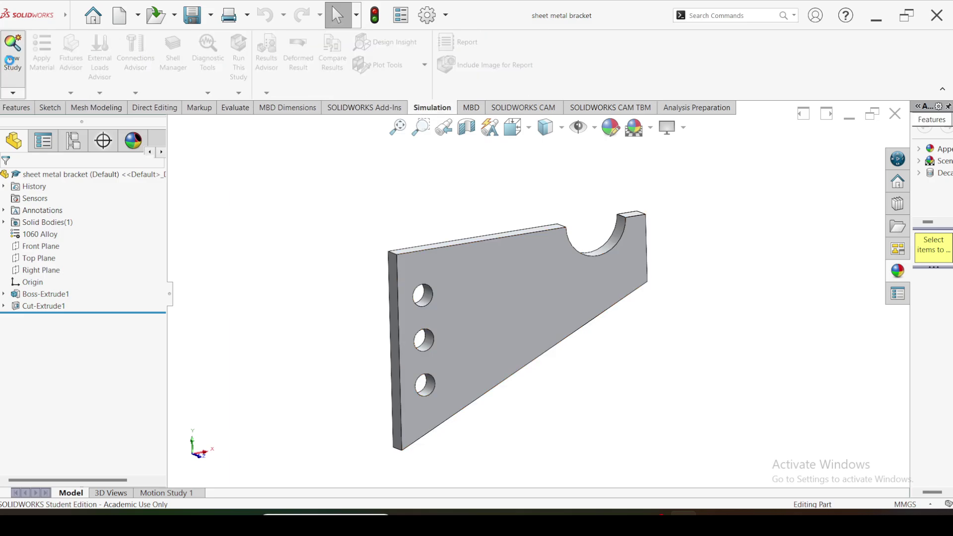
pyautogui.click(13, 55)
pyautogui.click(10, 287)
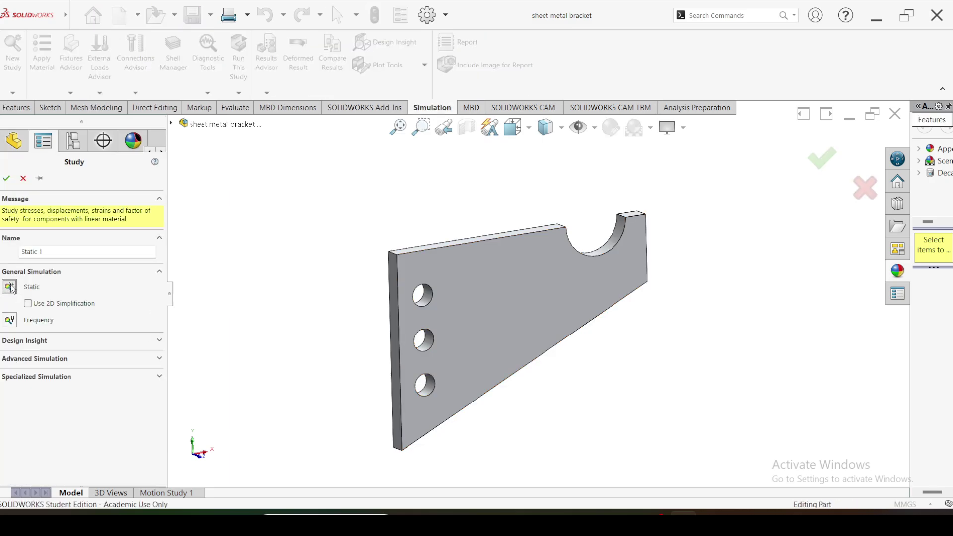
pyautogui.click(6, 178)
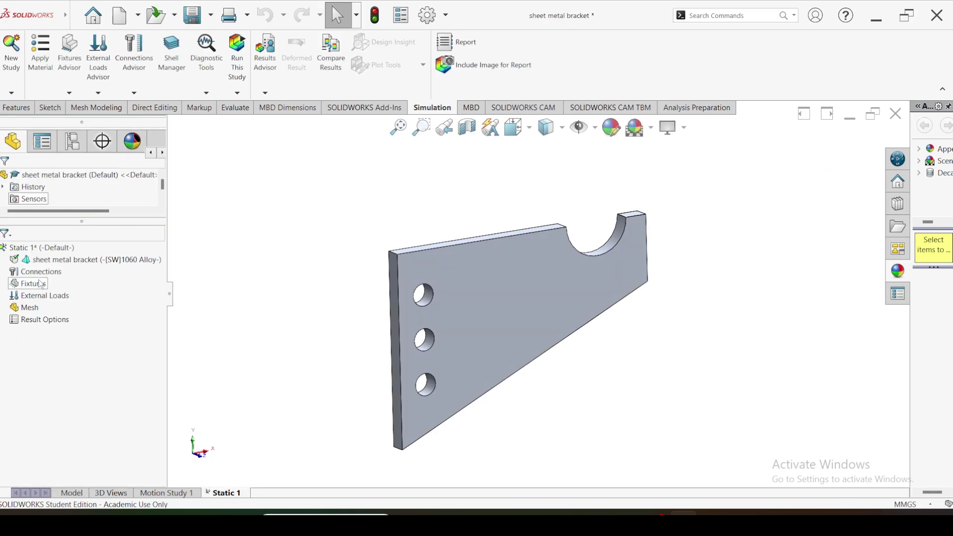
# - Apply the 1060 Alloy material from the aluminium alloys to the bracket in the static study
pyautogui.rightClick(53, 264)
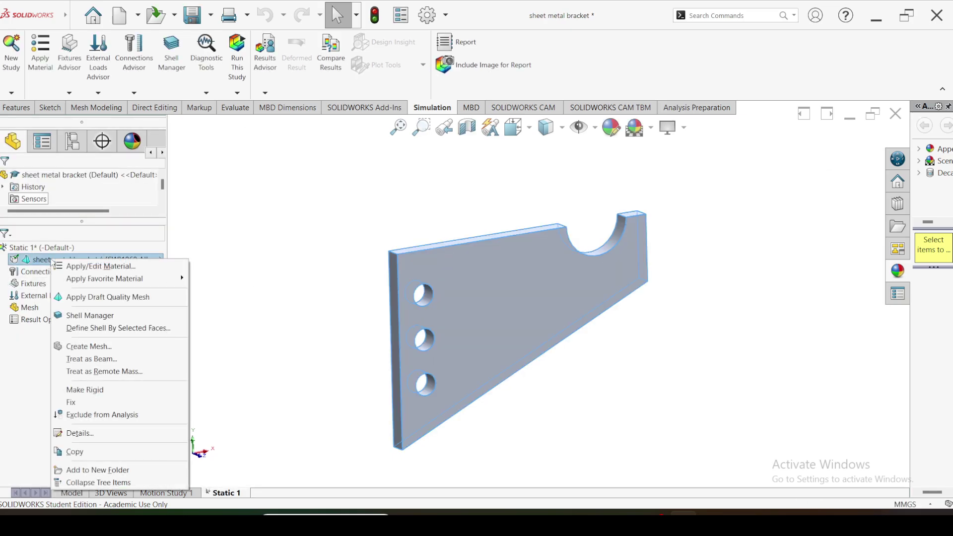
pyautogui.click(117, 266)
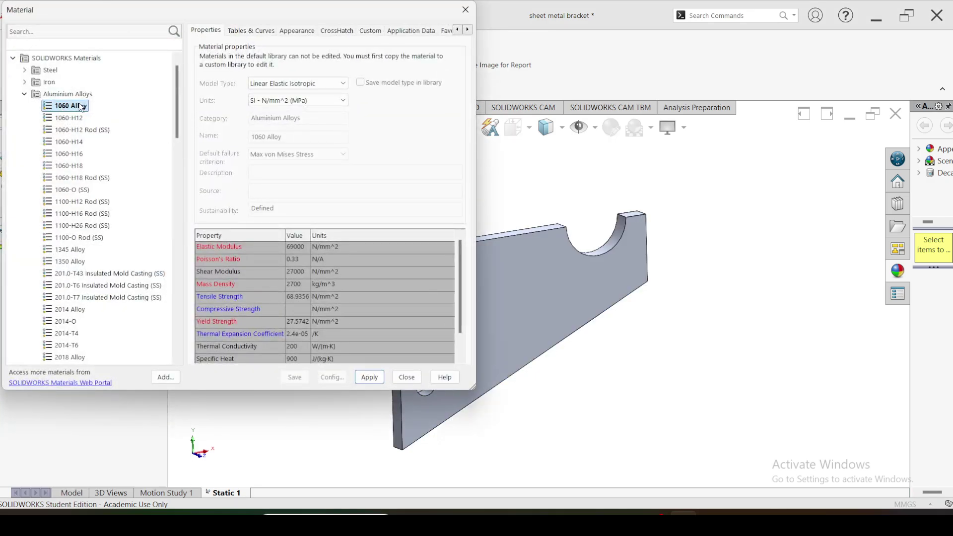
pyautogui.click(375, 378)
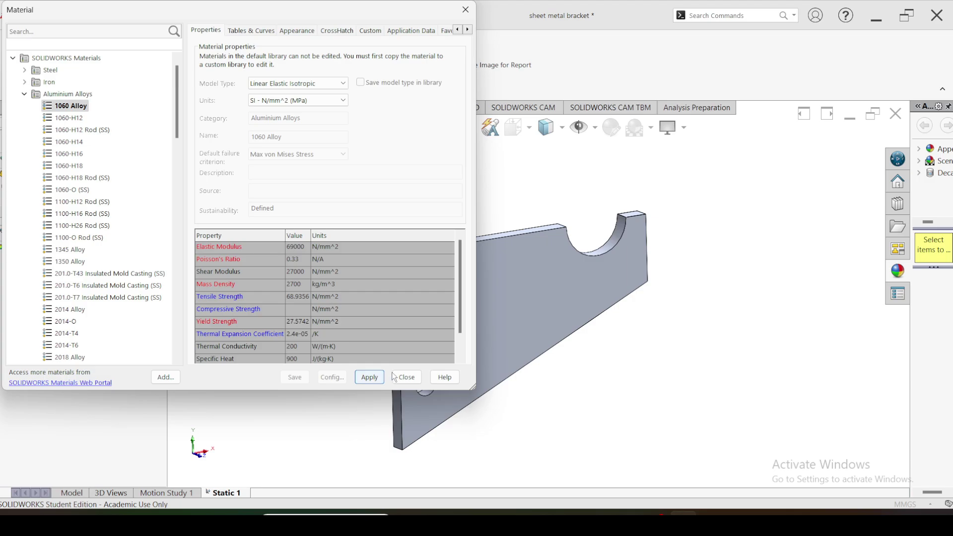
pyautogui.click(407, 377)
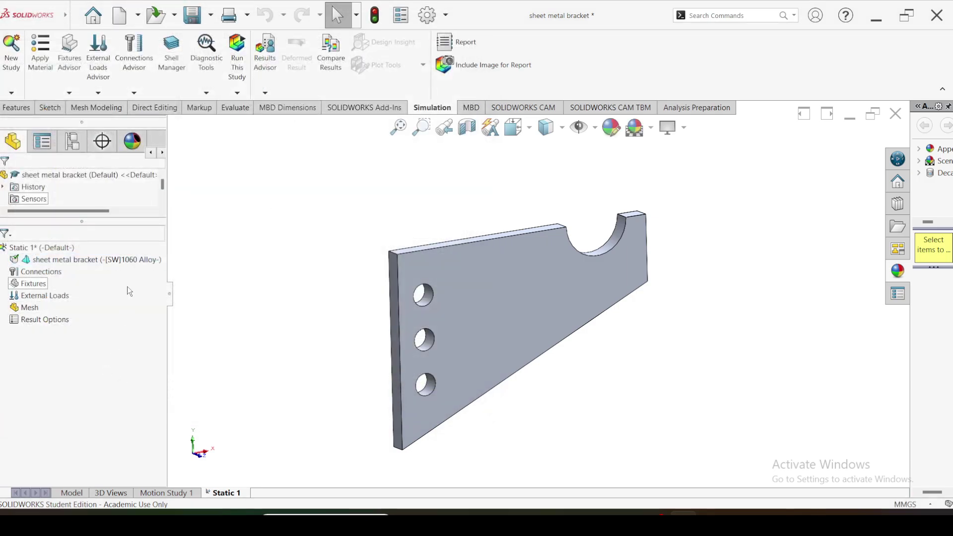
# - Add a Fixed Geometry fixture to the inner cylindrical faces of the three mounting holes
pyautogui.click(33, 286)
pyautogui.rightClick(33, 287)
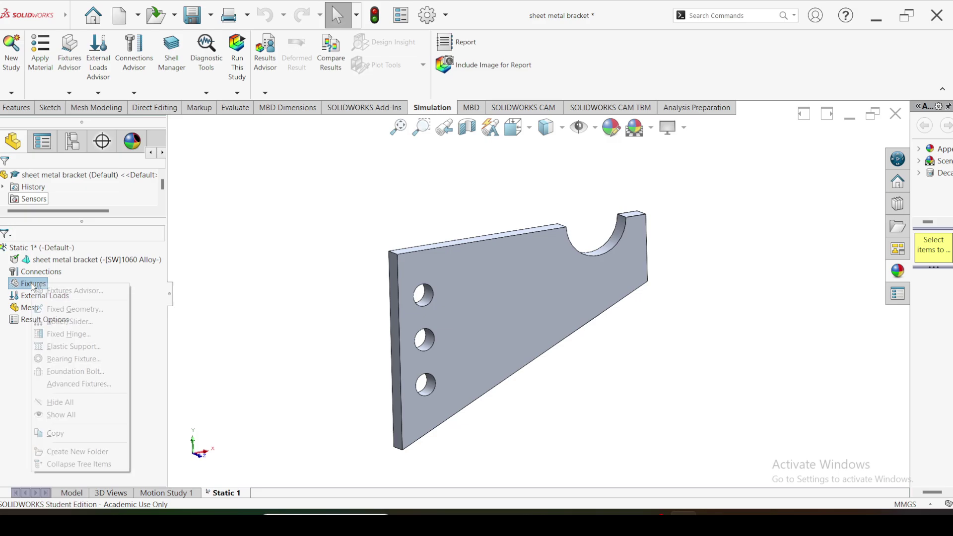
pyautogui.click(68, 311)
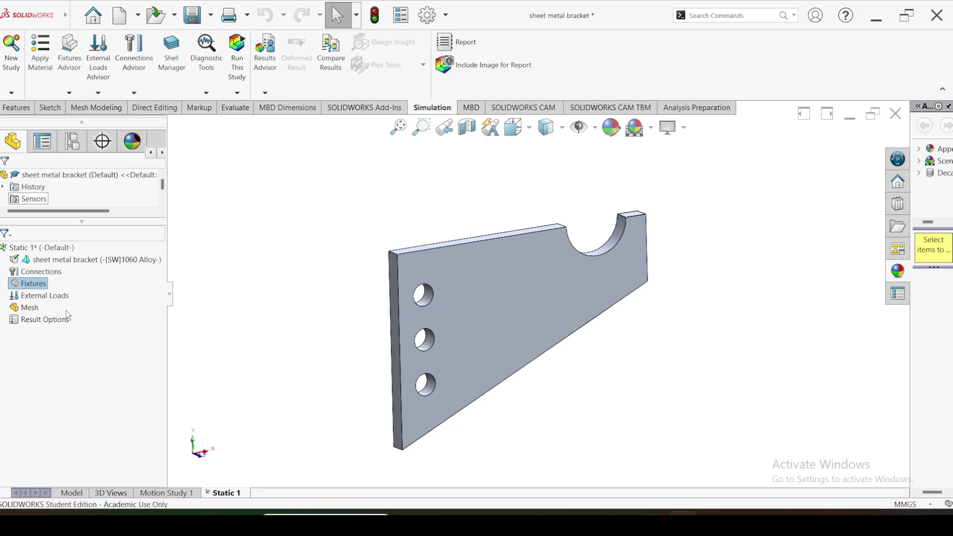
pyautogui.click(448, 300)
pyautogui.scroll(-5, 449, 304)
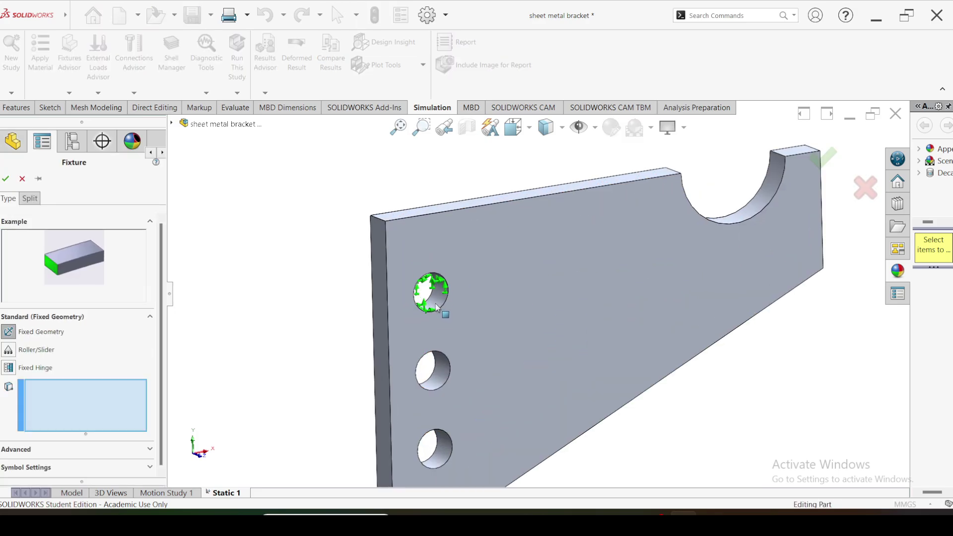
pyautogui.click(447, 293)
pyautogui.click(448, 428)
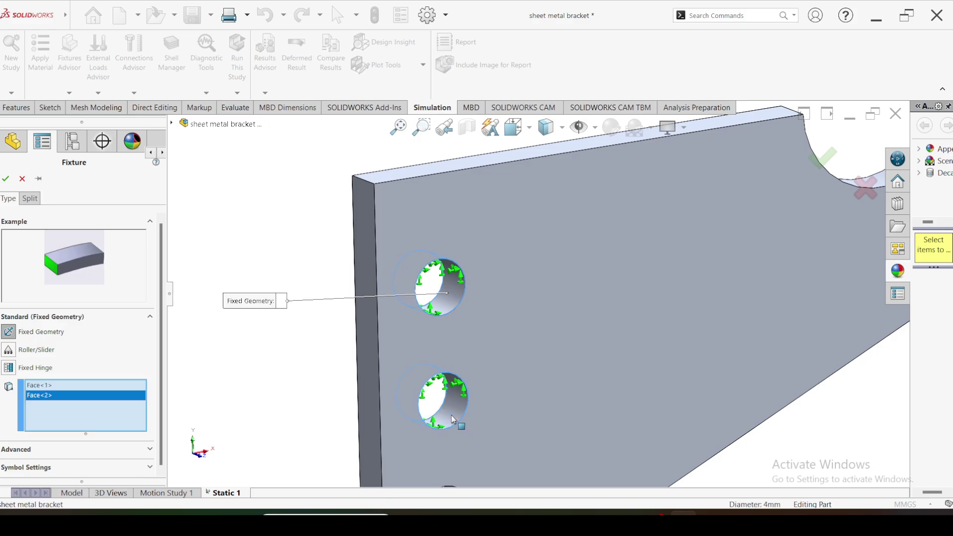
pyautogui.scroll(4, 452, 415)
pyautogui.scroll(-4, 508, 403)
pyautogui.click(518, 356)
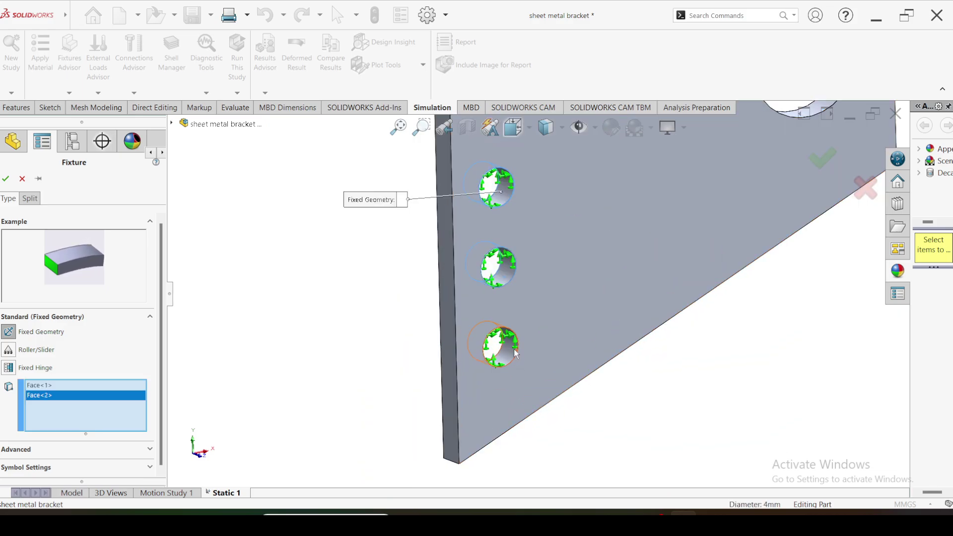
pyautogui.press('Return')
# - Add a force load on the inner curved face of the bracket's semicircular cutout
pyautogui.scroll(4, 600, 278)
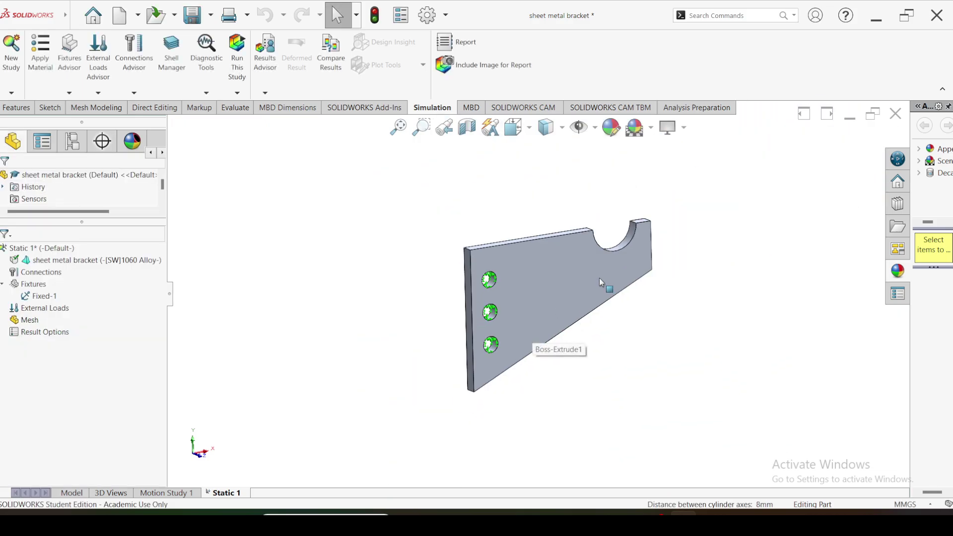
pyautogui.scroll(-2, 618, 255)
pyautogui.moveTo(618, 255); pyautogui.dragTo(593, 302, button='middle')
pyautogui.scroll(-5, 600, 261)
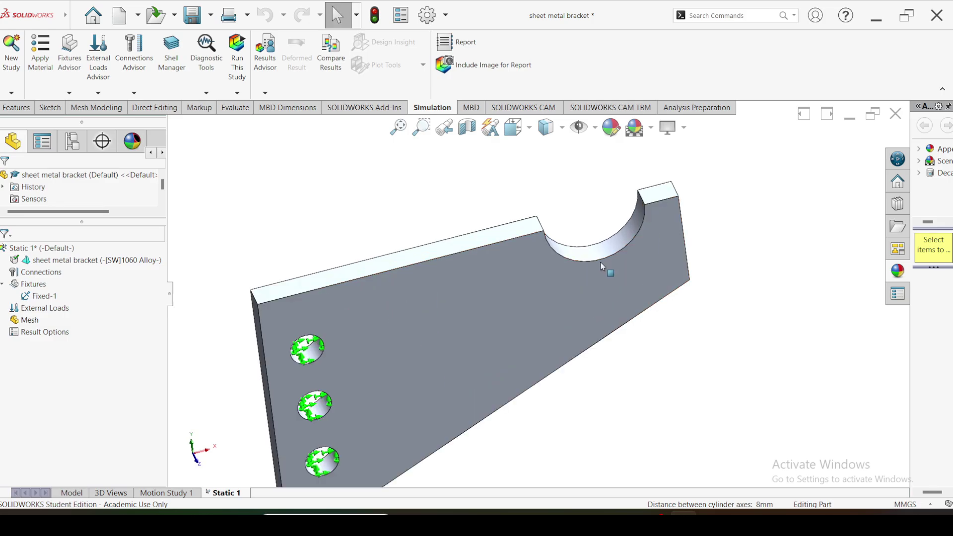
pyautogui.click(600, 261)
pyautogui.scroll(5, 582, 303)
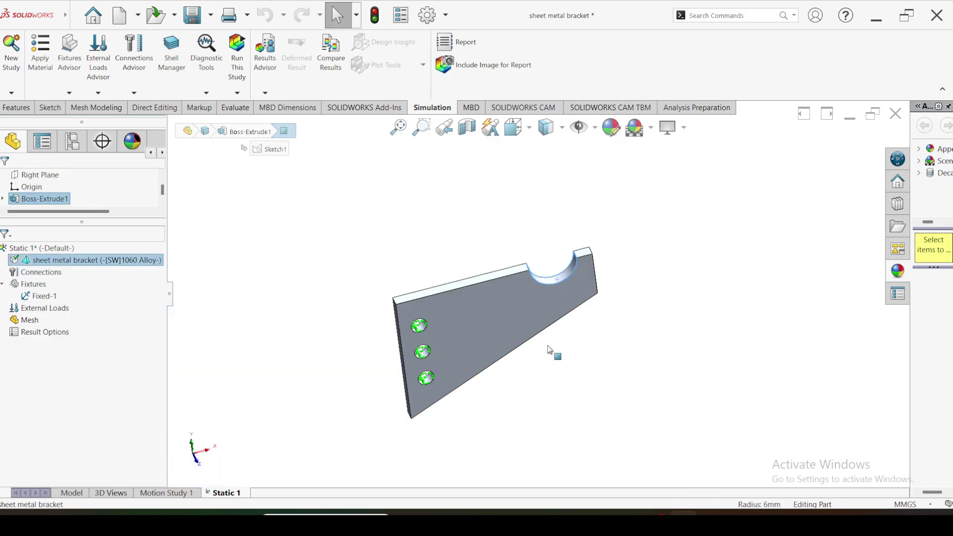
pyautogui.moveTo(503, 379); pyautogui.dragTo(548, 316, button='middle')
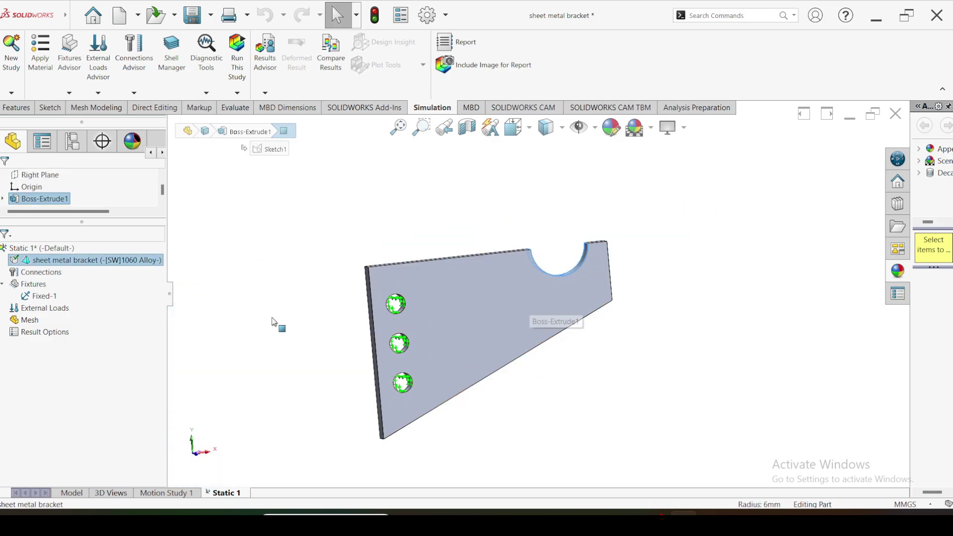
pyautogui.rightClick(47, 310)
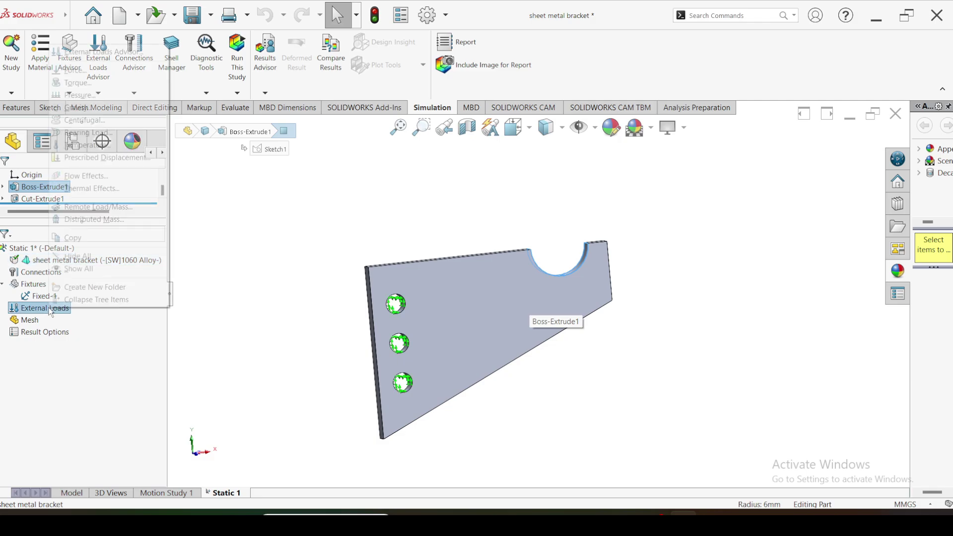
pyautogui.click(76, 71)
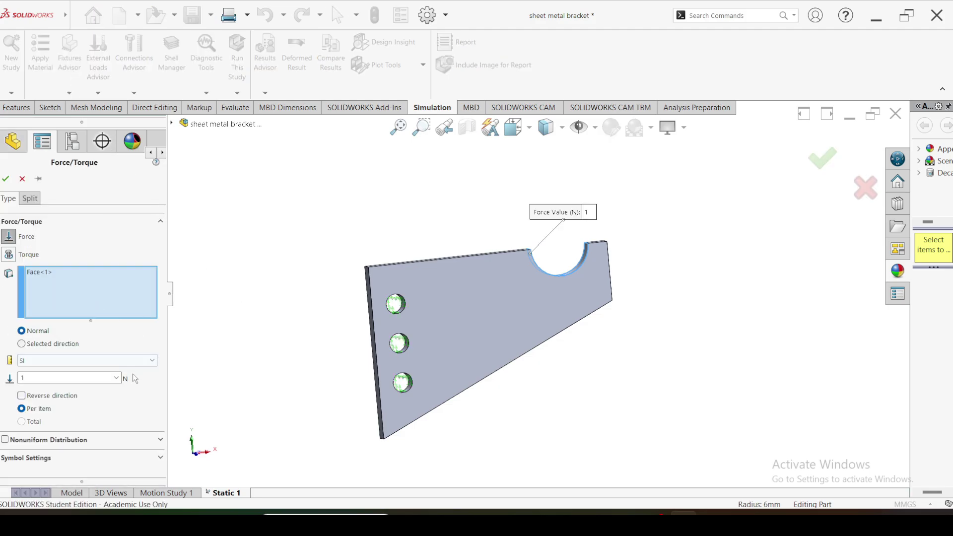
# - Direct the force downward along the vertical edge beside the three holes and set it to 25 N per item
pyautogui.click(21, 344)
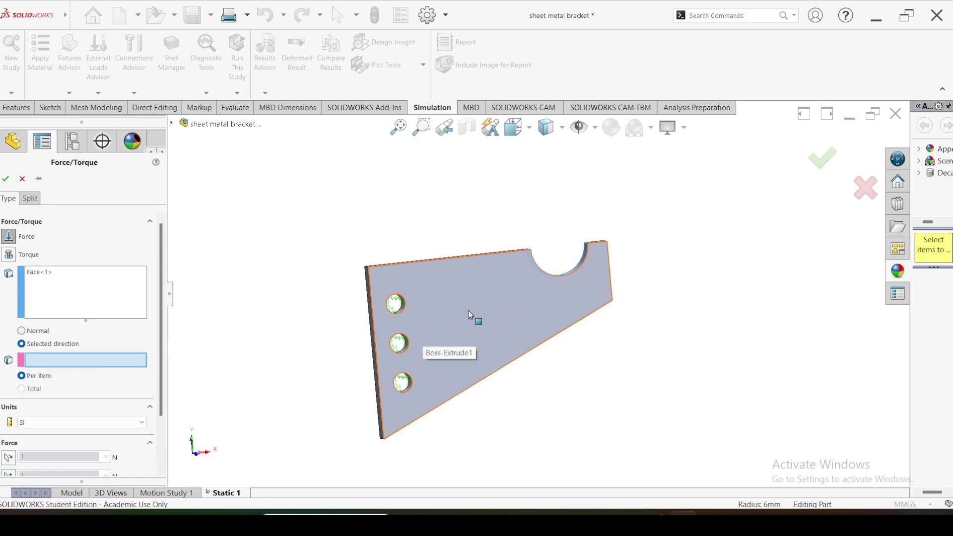
pyautogui.moveTo(468, 312); pyautogui.dragTo(422, 293, button='middle')
pyautogui.scroll(-3, 395, 293)
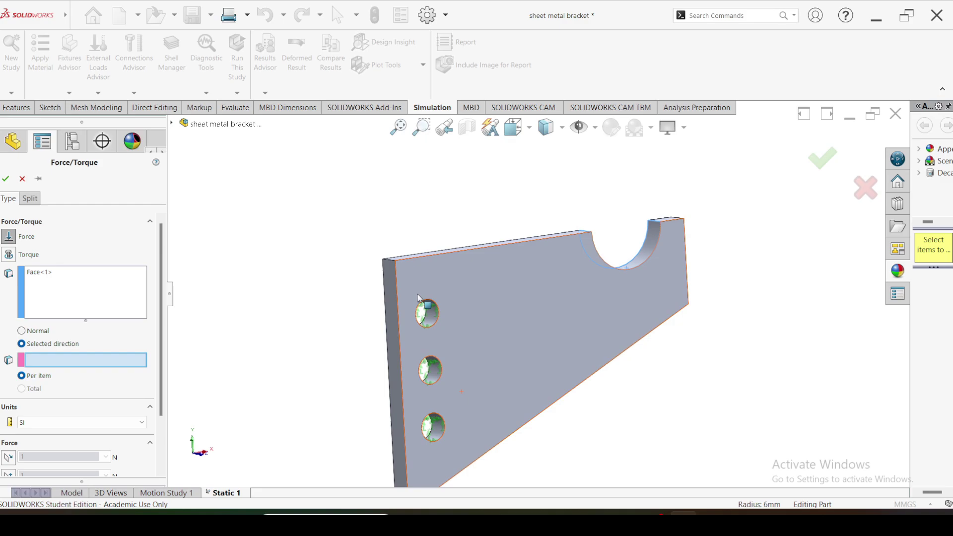
pyautogui.click(400, 326)
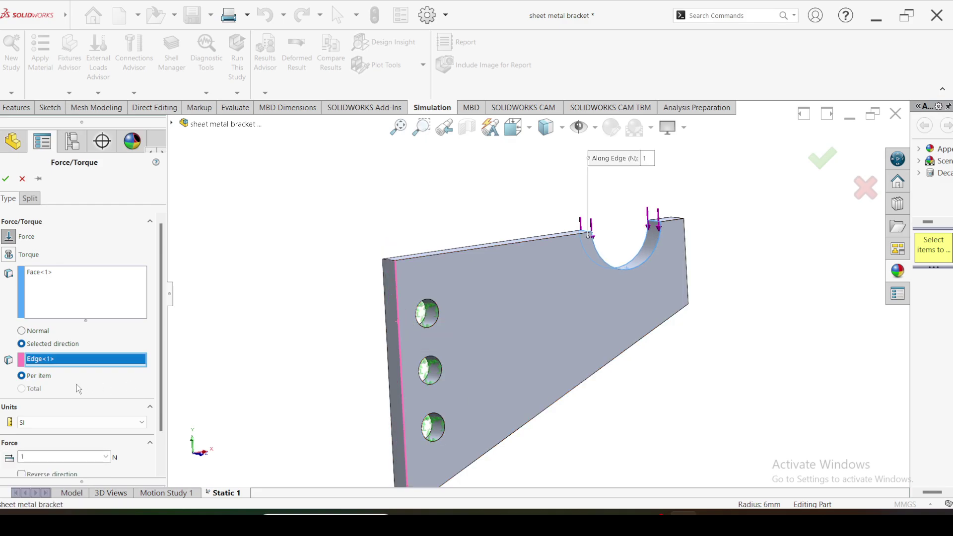
pyautogui.doubleClick(38, 452)
pyautogui.write('25')
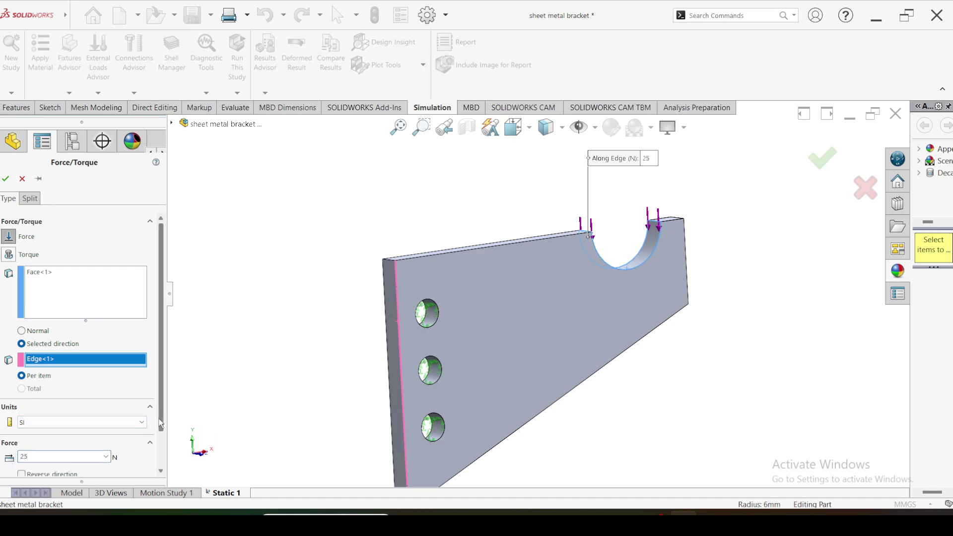
pyautogui.moveTo(163, 425); pyautogui.dragTo(155, 470)
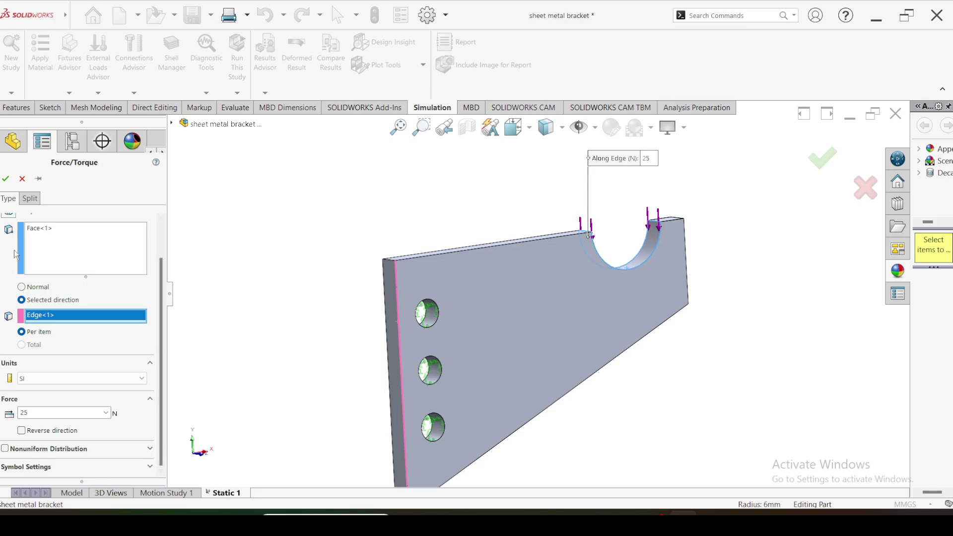
pyautogui.click(6, 179)
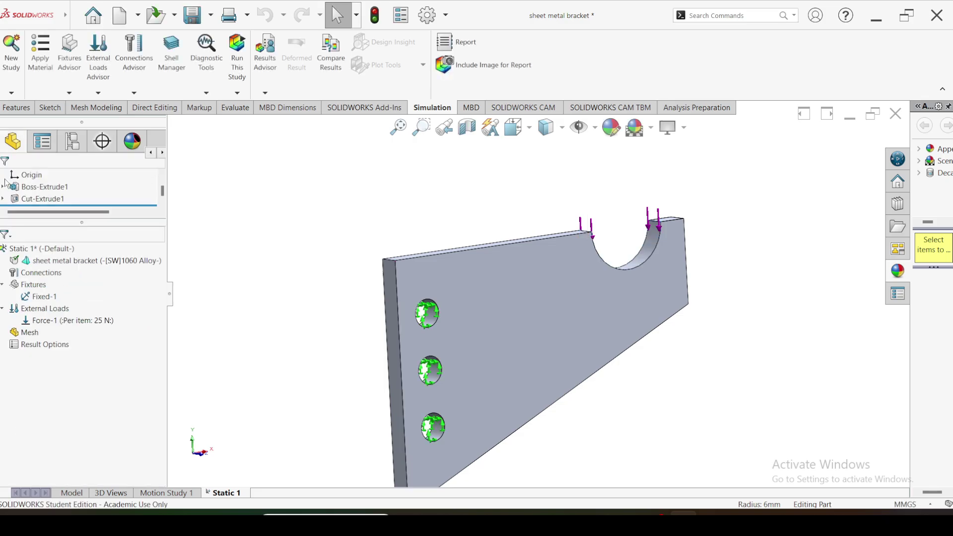
# - Create the mesh for the static study of the bracket with the default mesh density
pyautogui.rightClick(30, 333)
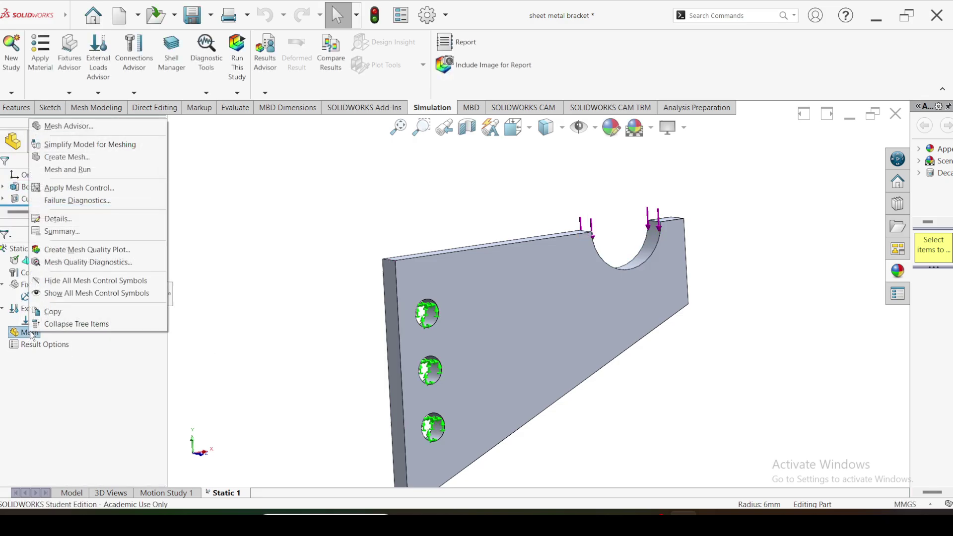
pyautogui.click(71, 158)
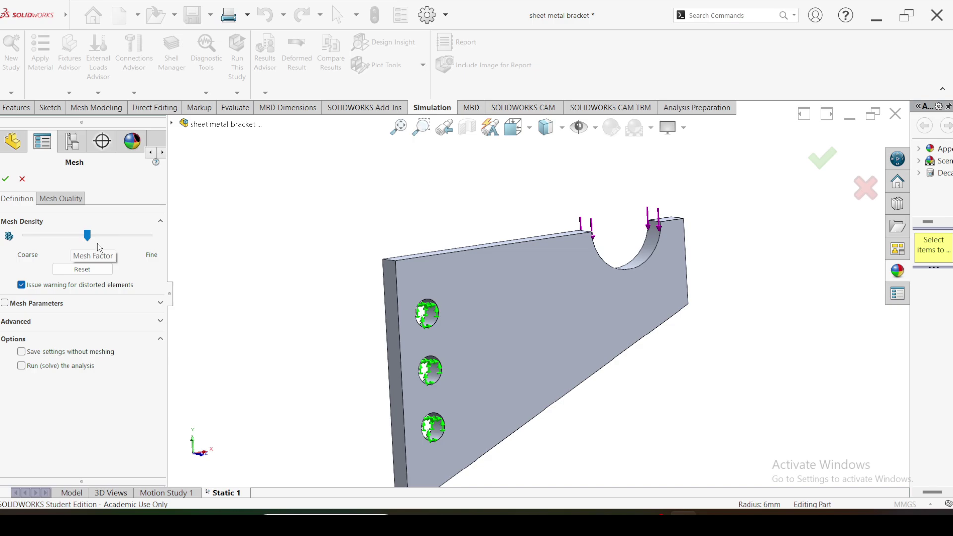
pyautogui.click(6, 179)
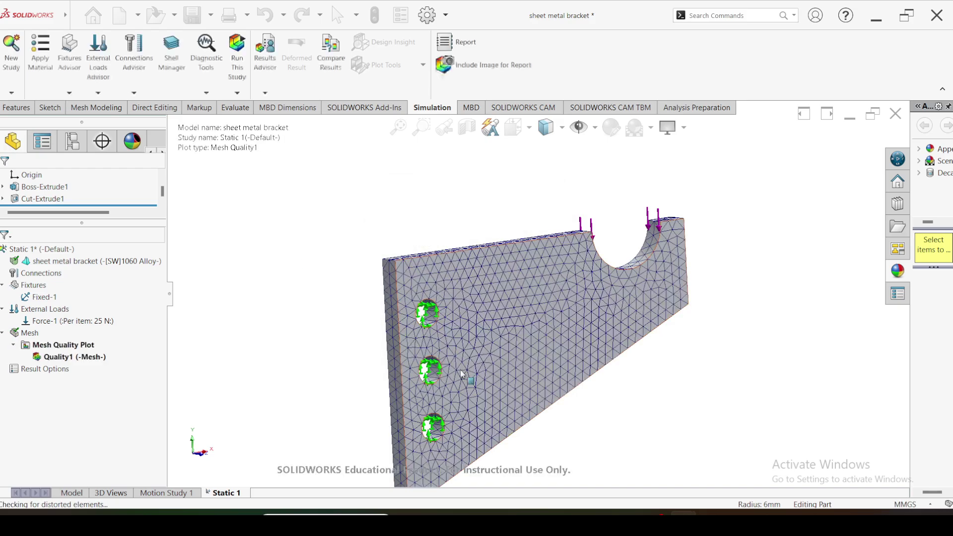
# - Run the static study and inspect the von Mises stress plot on the bracket
pyautogui.moveTo(516, 339); pyautogui.dragTo(430, 355, button='middle')
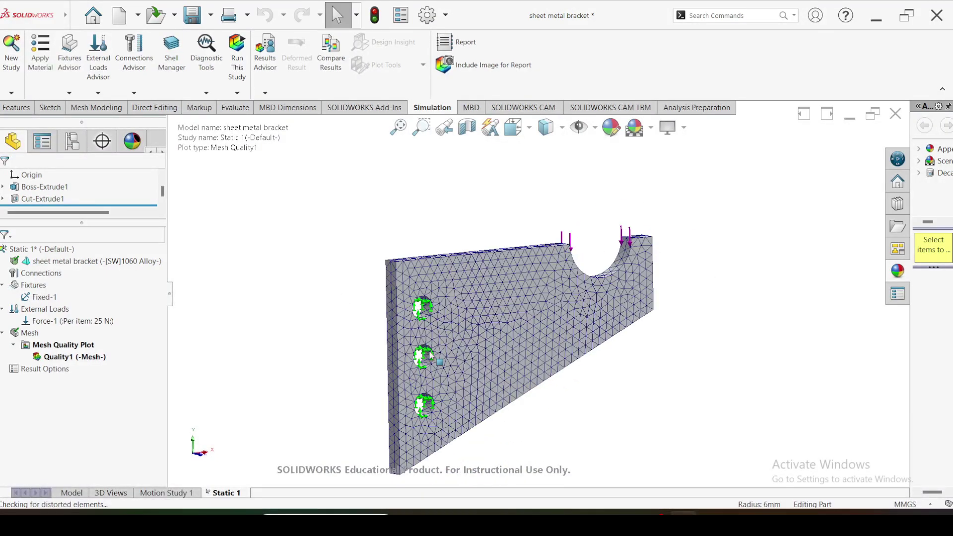
pyautogui.click(238, 63)
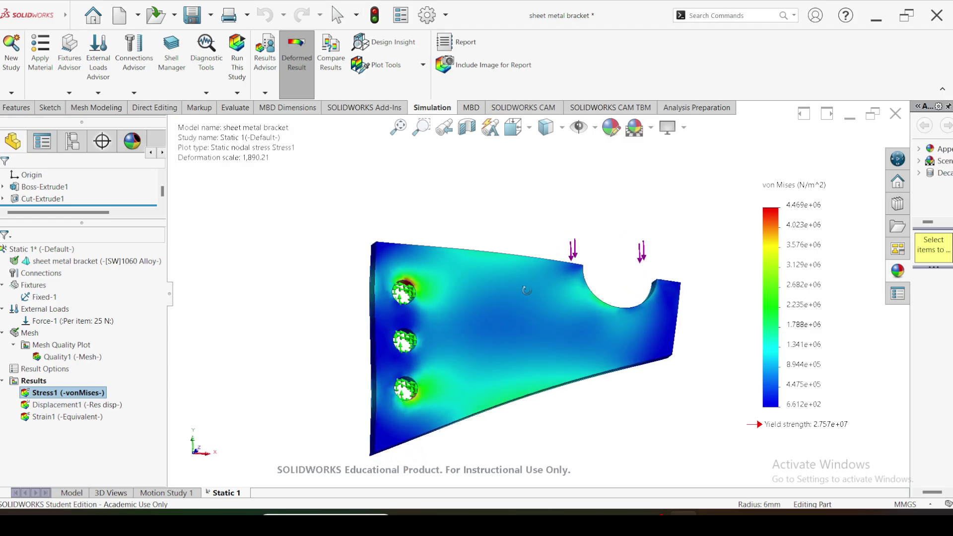
pyautogui.moveTo(512, 317); pyautogui.dragTo(552, 350, button='middle')
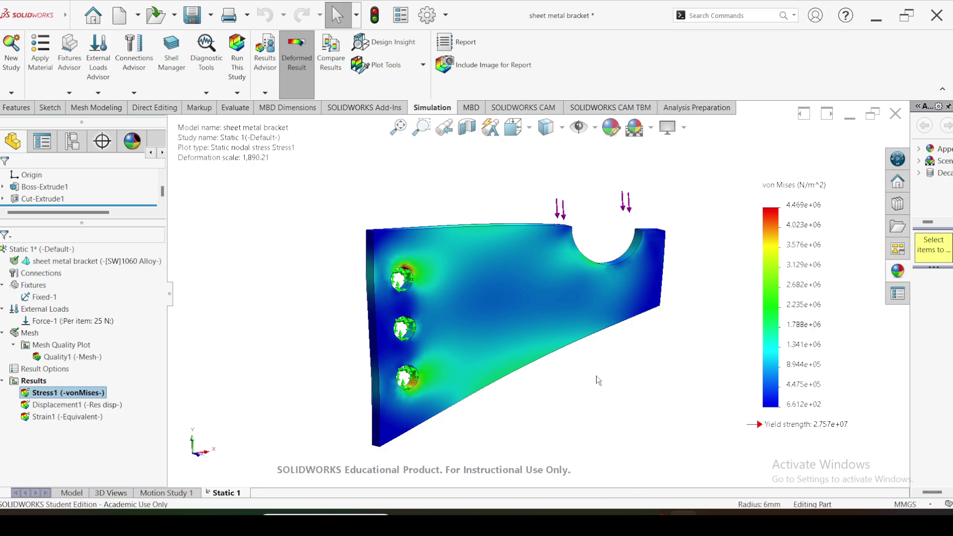
# - Switch to the Word assignment, review its stress limit and manufacturing requirements, and return to SOLIDWORKS
pyautogui.hotkey('alt', 'Tab')
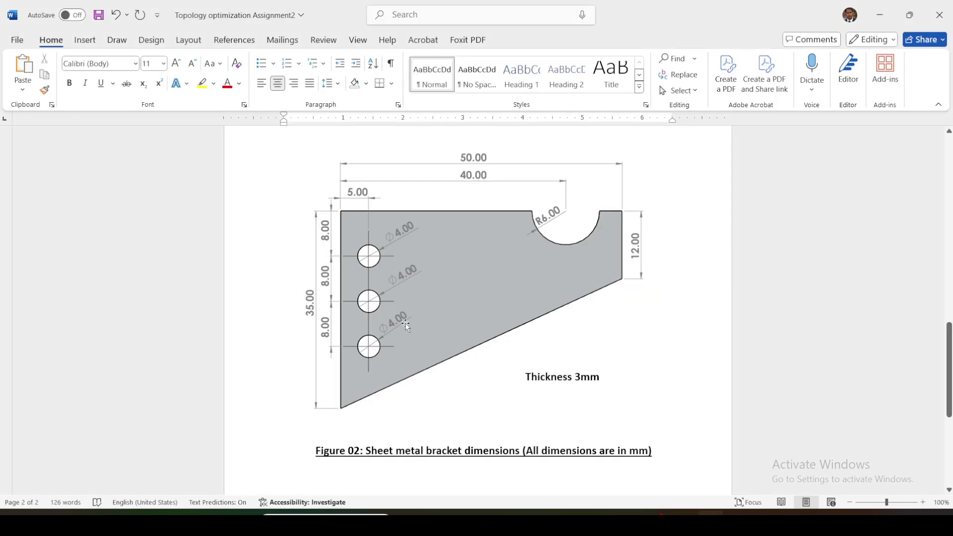
pyautogui.scroll(10, 462, 281)
pyautogui.scroll(5, 462, 281)
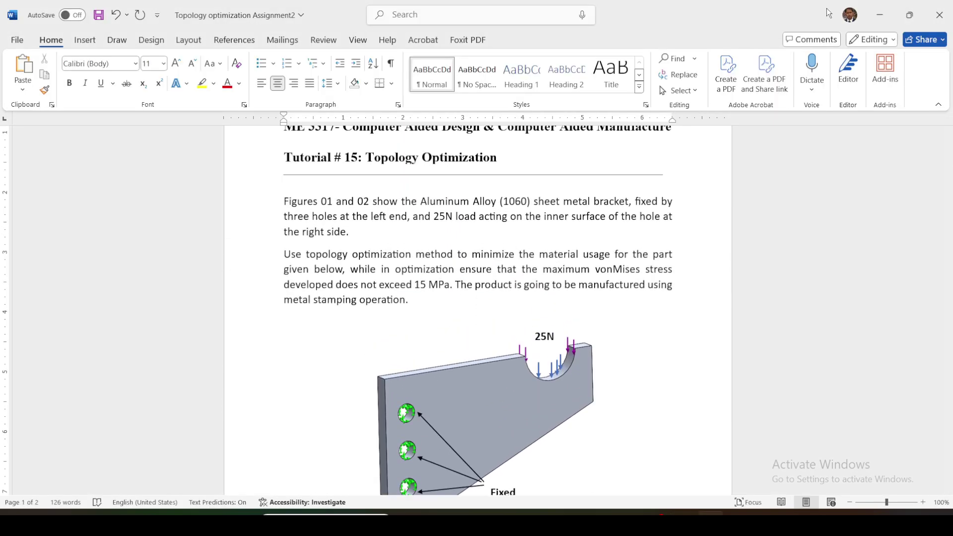
pyautogui.click(880, 15)
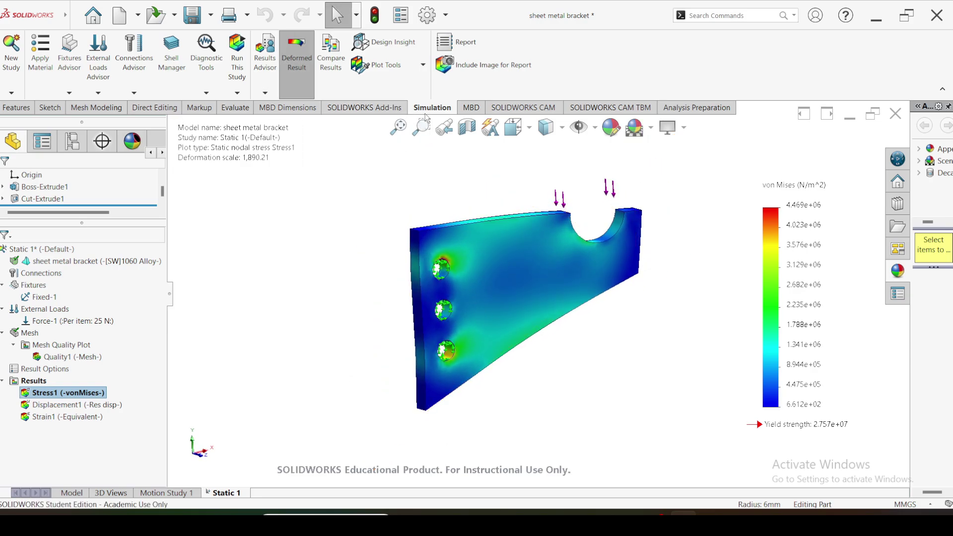
# - Create a new Topology Study for the bracket, keeping the default study name
pyautogui.click(12, 63)
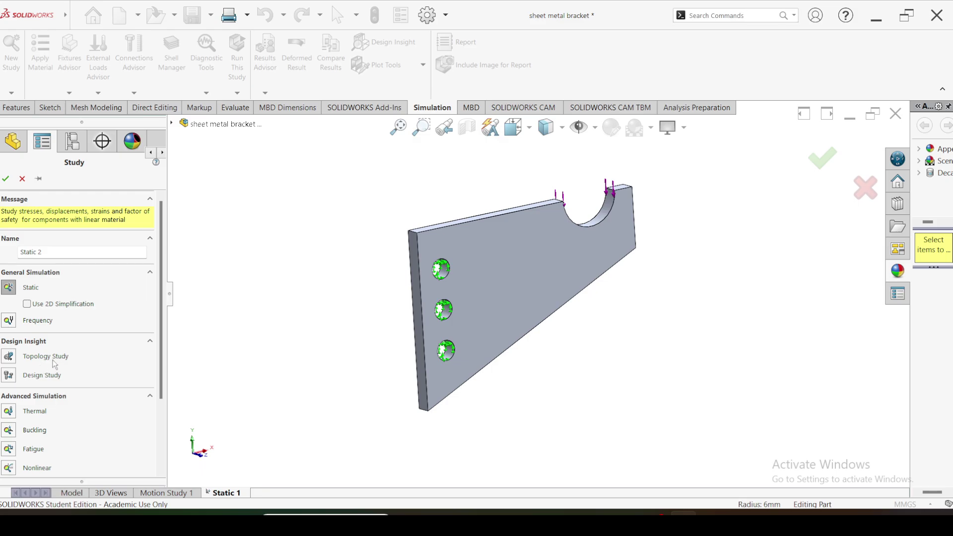
pyautogui.click(8, 358)
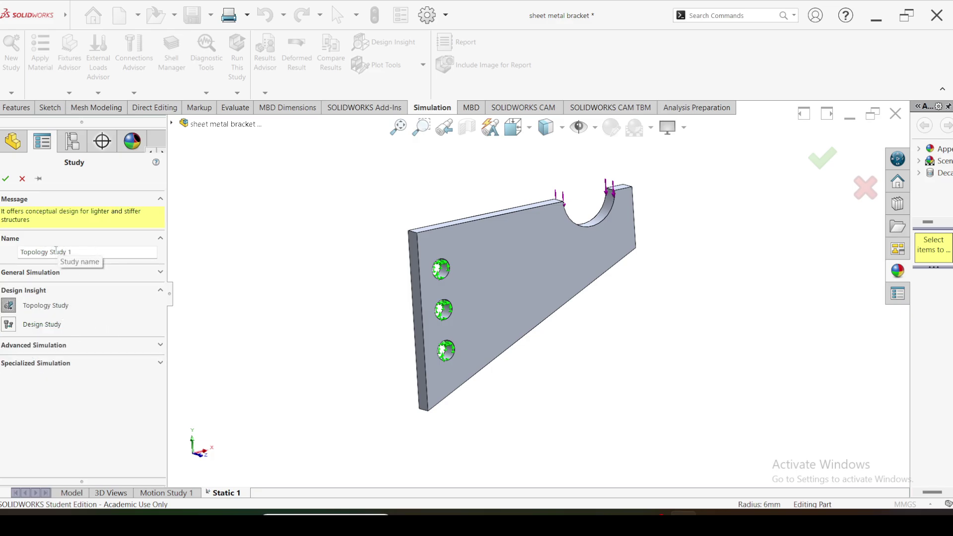
pyautogui.click(6, 178)
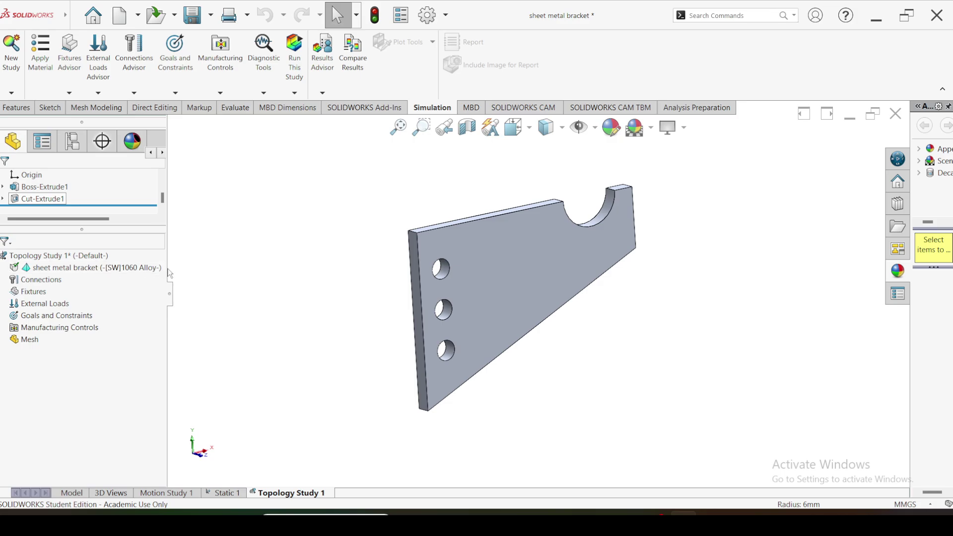
# - Widen the study tree and apply the 1060 Alloy material to the bracket in the topology study
pyautogui.moveTo(168, 268); pyautogui.dragTo(201, 268)
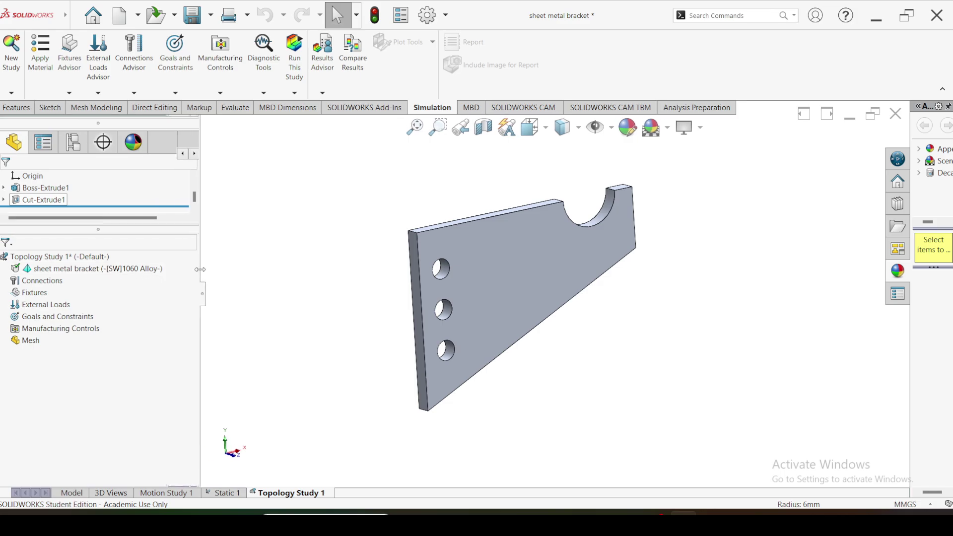
pyautogui.rightClick(94, 271)
pyautogui.click(134, 273)
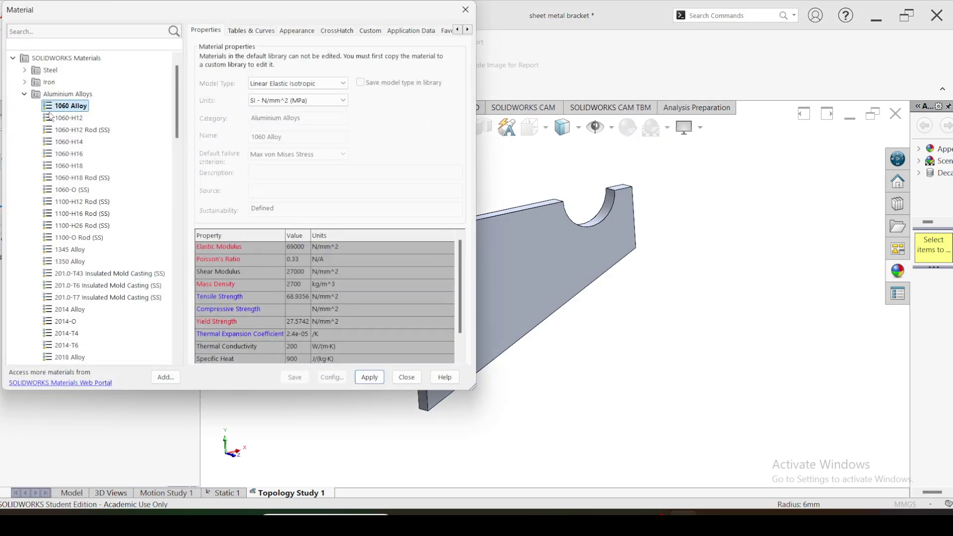
pyautogui.click(369, 378)
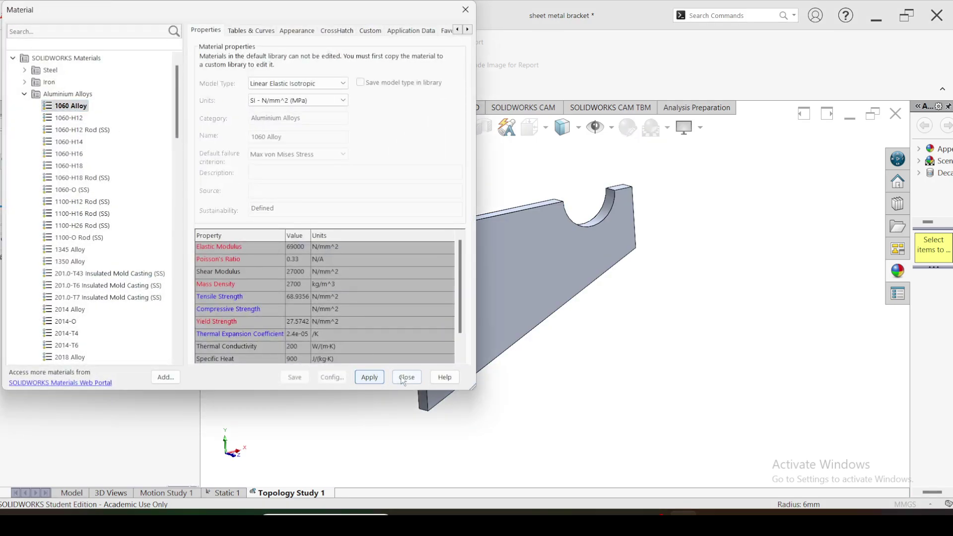
pyautogui.click(406, 377)
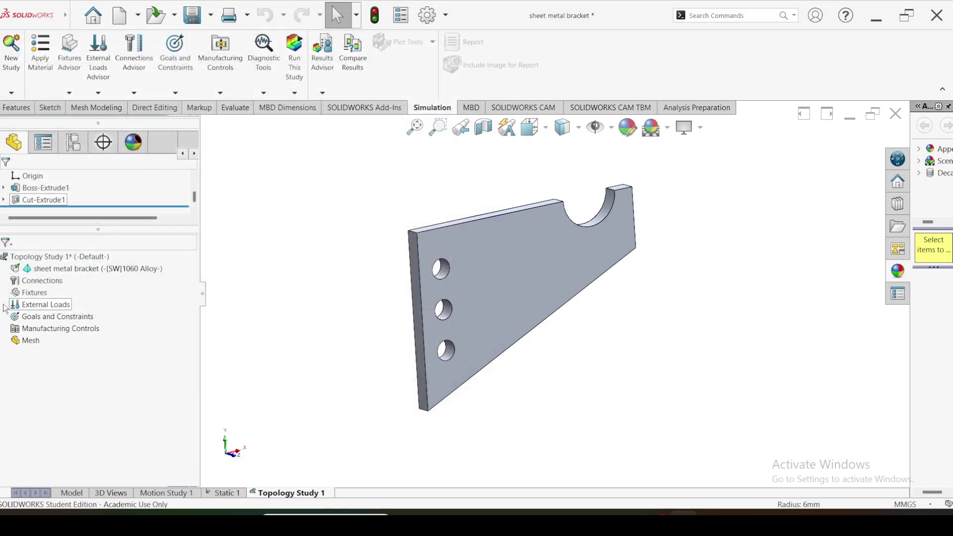
# - Add a Fixed Geometry fixture to the inner cylindrical faces of the three mounting holes in the topology study
pyautogui.click(38, 296)
pyautogui.rightClick(38, 295)
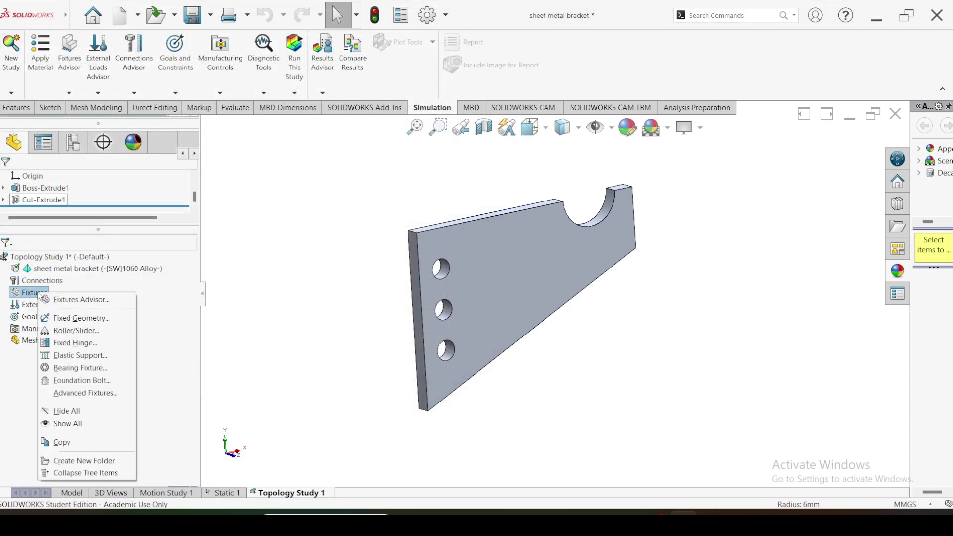
pyautogui.click(85, 318)
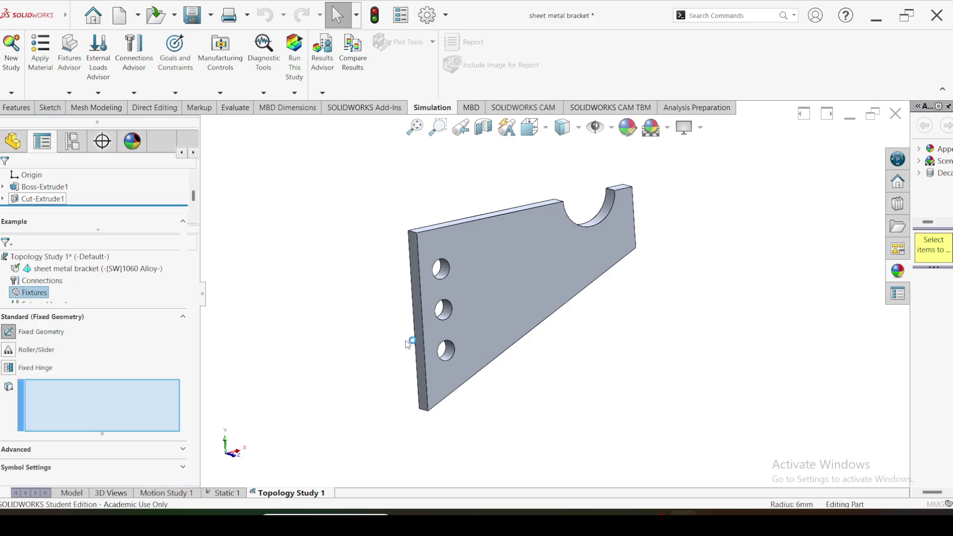
pyautogui.scroll(-3, 455, 289)
pyautogui.scroll(-1, 455, 290)
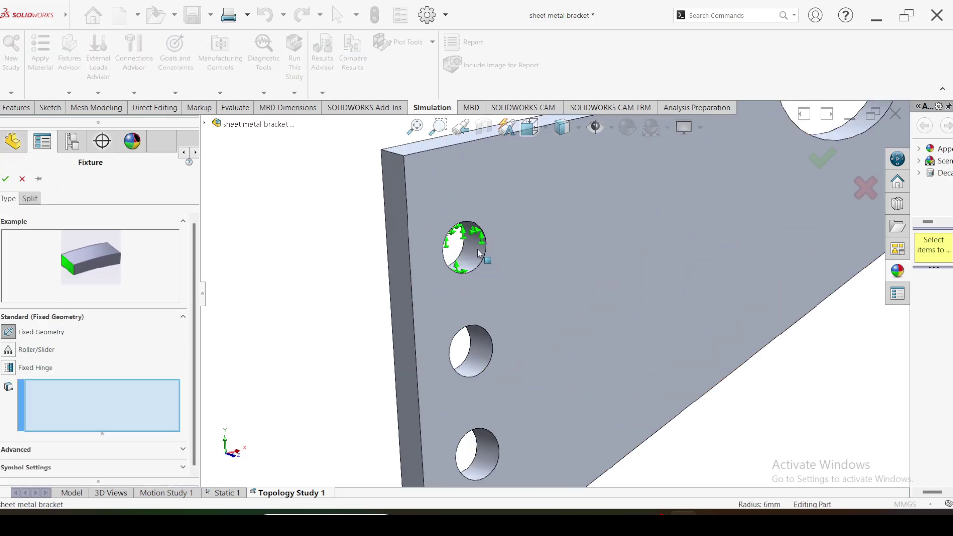
pyautogui.click(481, 255)
pyautogui.click(486, 367)
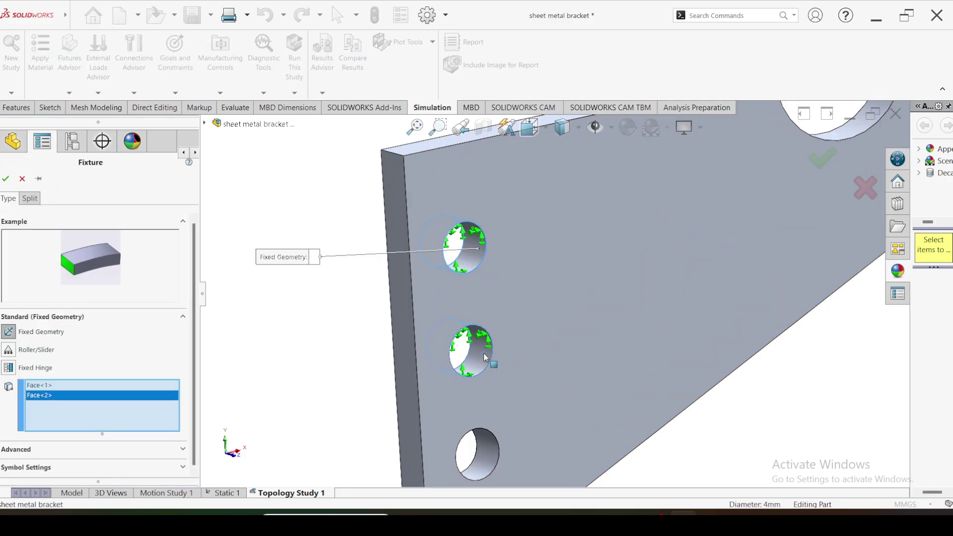
pyautogui.click(481, 450)
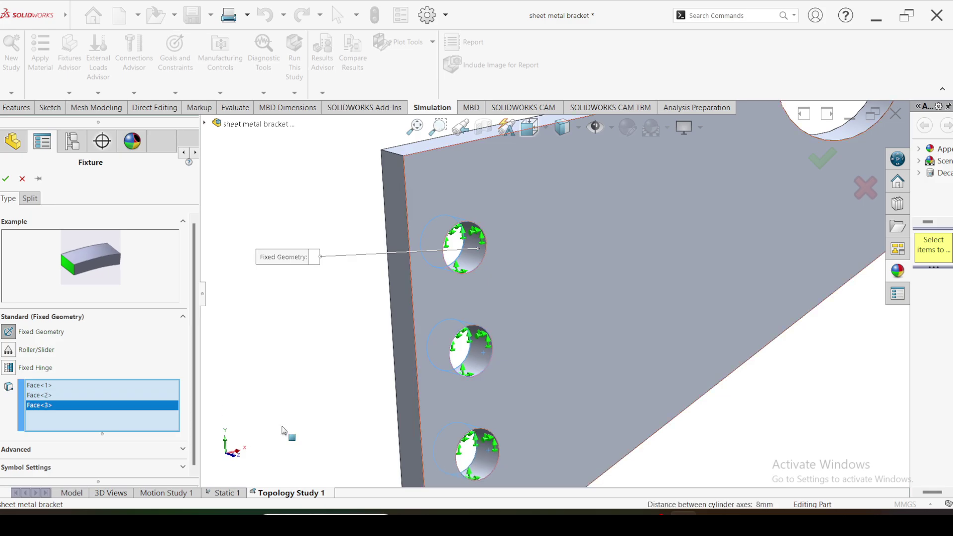
pyautogui.click(6, 178)
# - Start a force load on the inner curved face of the semicircular cutout in the topology study
pyautogui.scroll(5, 627, 293)
pyautogui.scroll(-5, 665, 268)
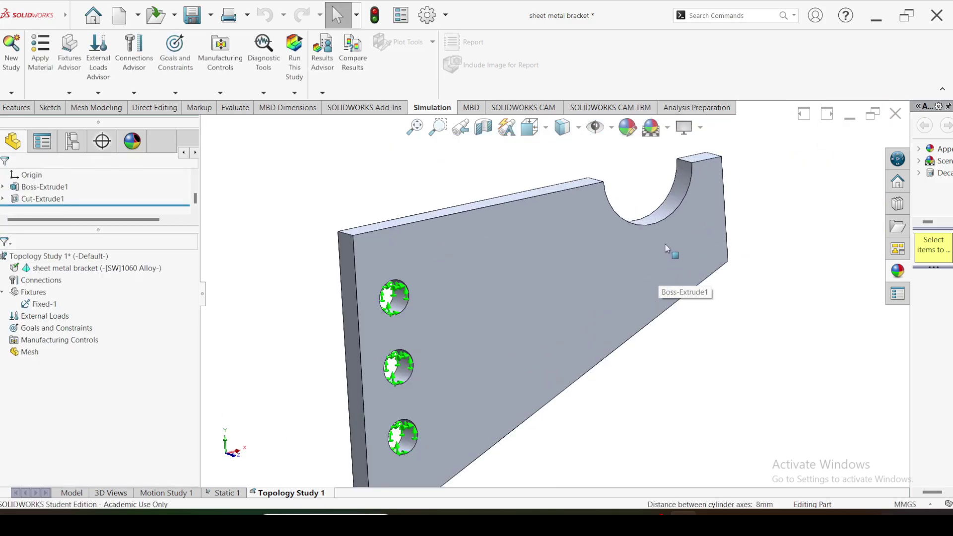
pyautogui.scroll(-2, 576, 241)
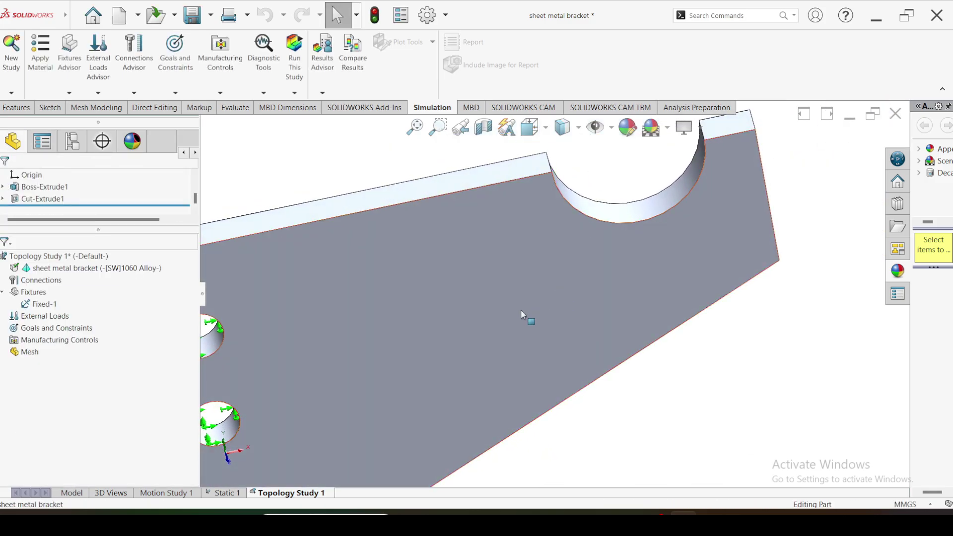
pyautogui.click(43, 316)
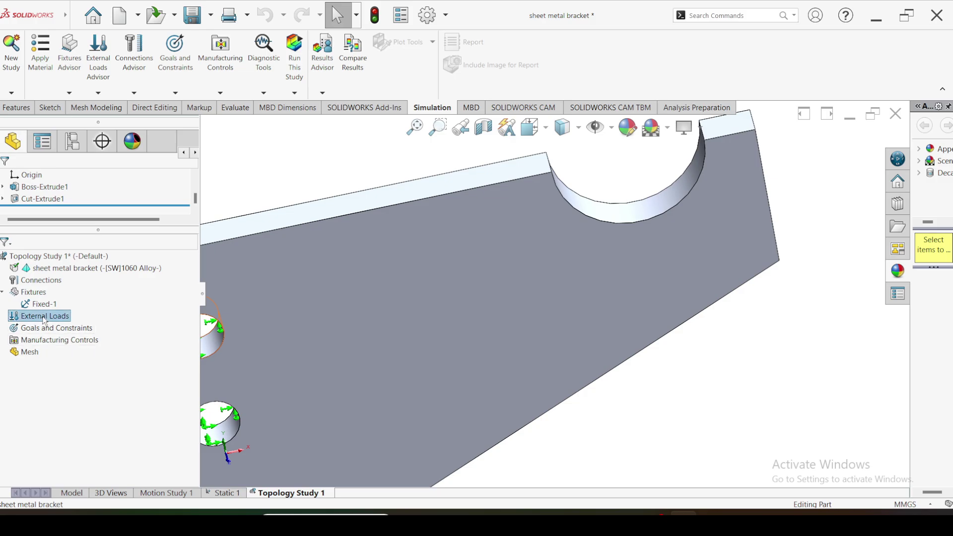
pyautogui.click(627, 210)
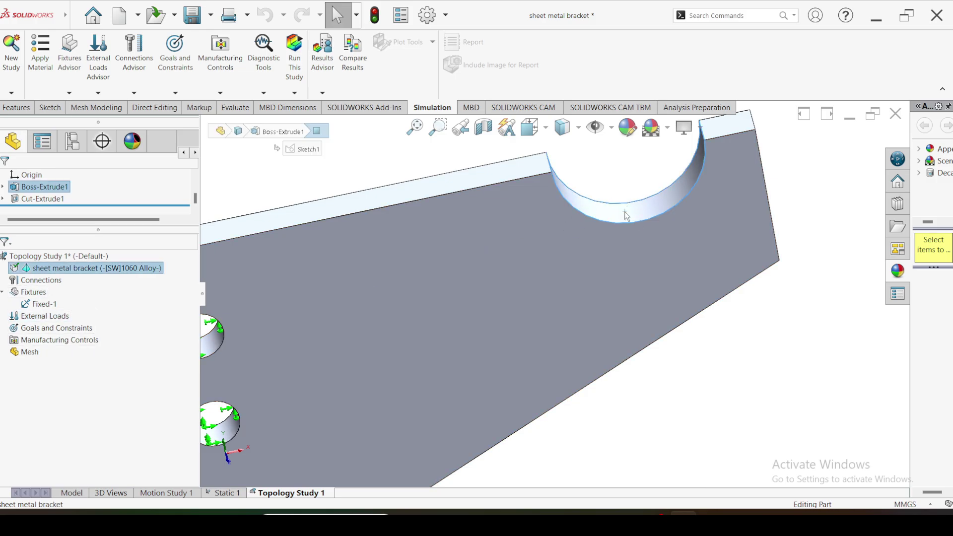
pyautogui.rightClick(37, 318)
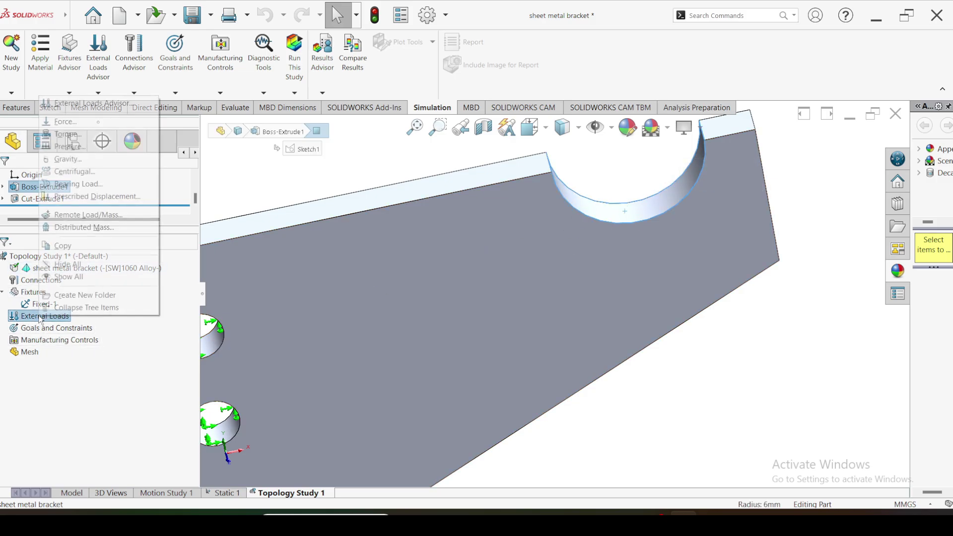
pyautogui.click(65, 122)
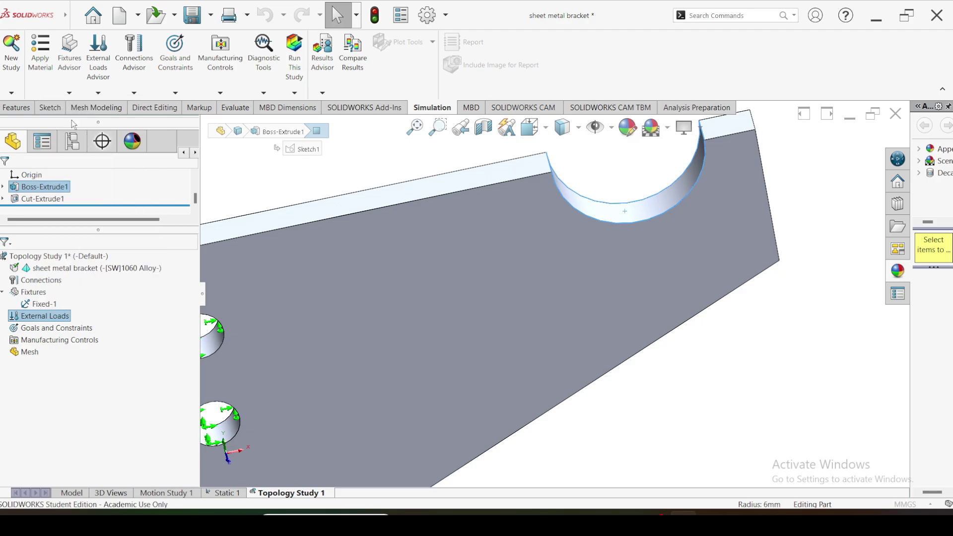
pyautogui.doubleClick(38, 379)
# - Direct the topology study's force downward along the vertical edge beside the three holes and set it to 25 N per item
pyautogui.scroll(5, 496, 298)
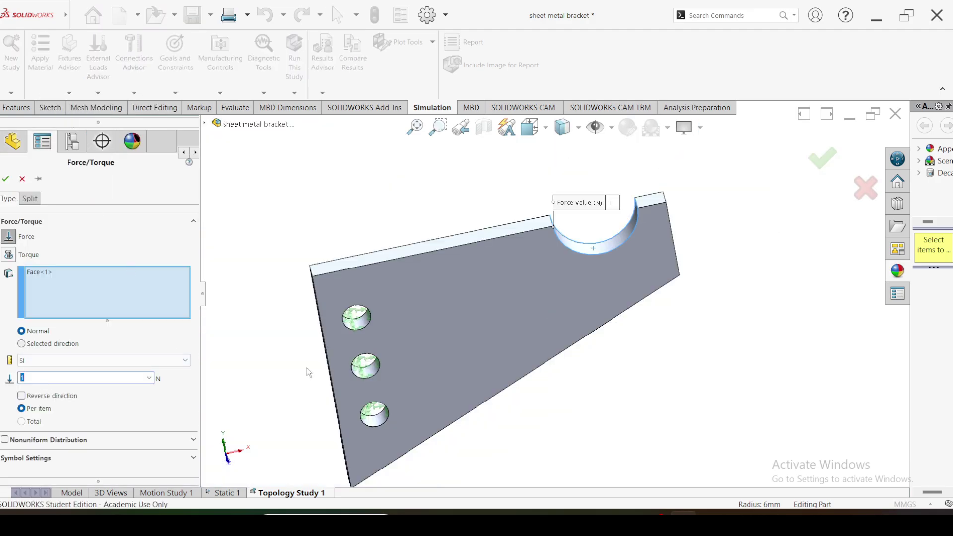
pyautogui.scroll(-5, 422, 338)
pyautogui.moveTo(460, 338); pyautogui.dragTo(430, 350, button='middle')
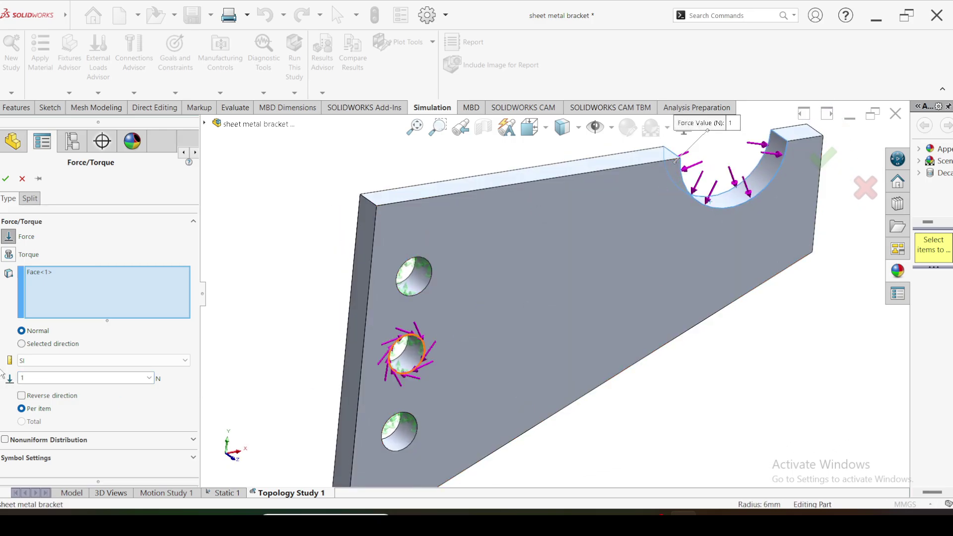
pyautogui.click(22, 344)
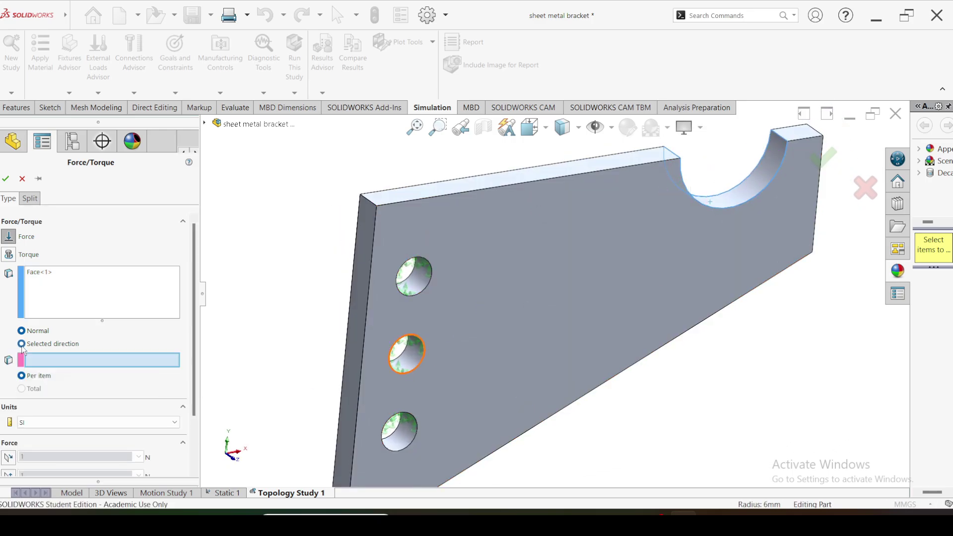
pyautogui.click(363, 367)
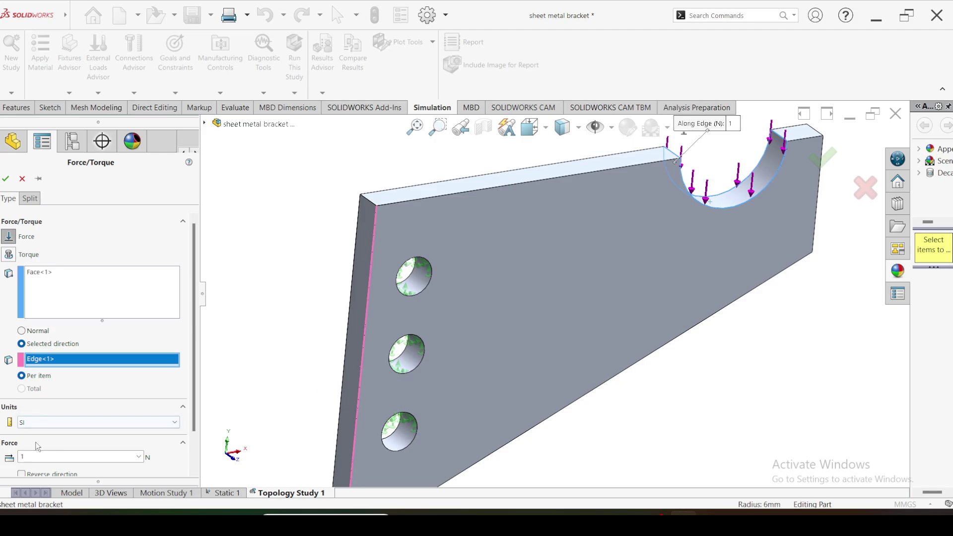
pyautogui.click(37, 457)
pyautogui.write('25')
pyautogui.click(6, 181)
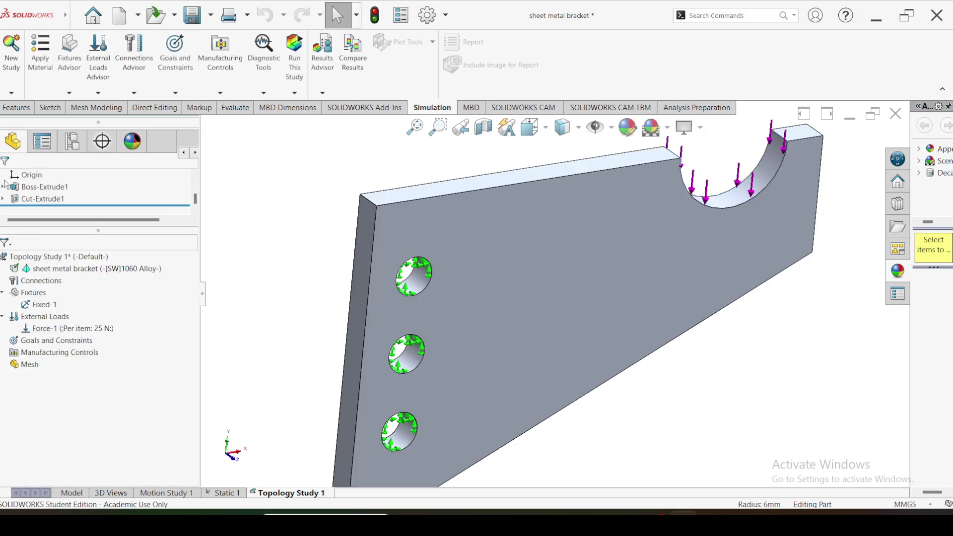
# - Examine the constraint options of the Best Stiffness to Weight ratio goal, including its stress constraint, and leave without keeping it
pyautogui.scroll(3, 525, 307)
pyautogui.click(52, 341)
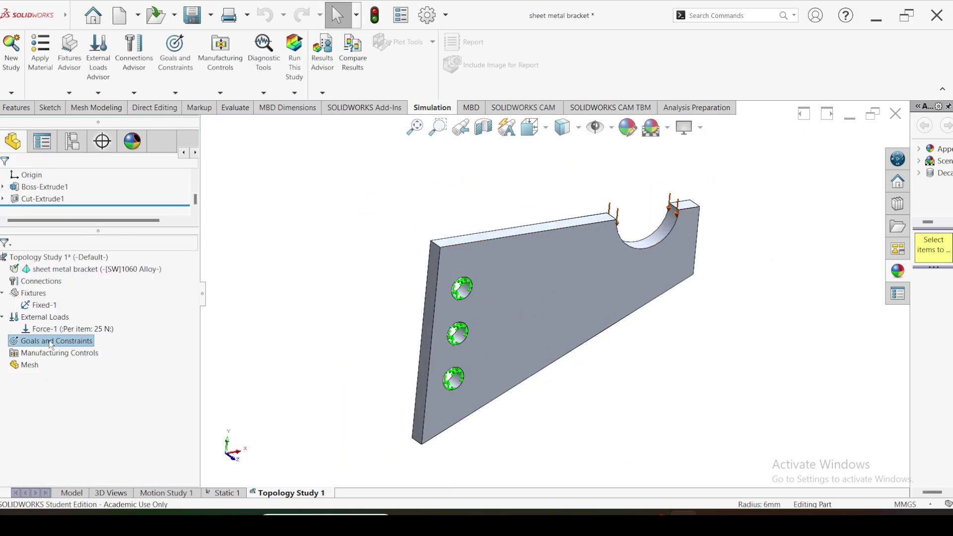
pyautogui.rightClick(52, 343)
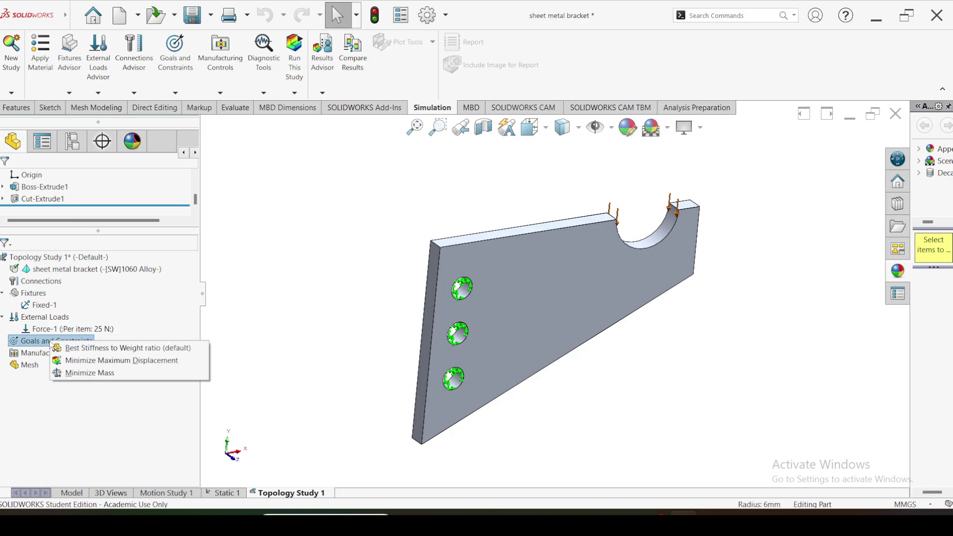
pyautogui.click(101, 350)
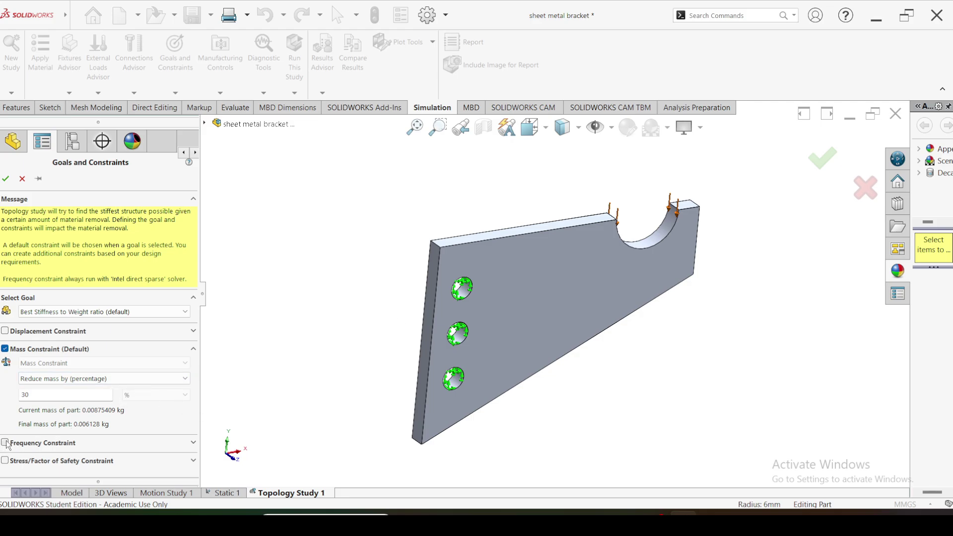
pyautogui.click(5, 460)
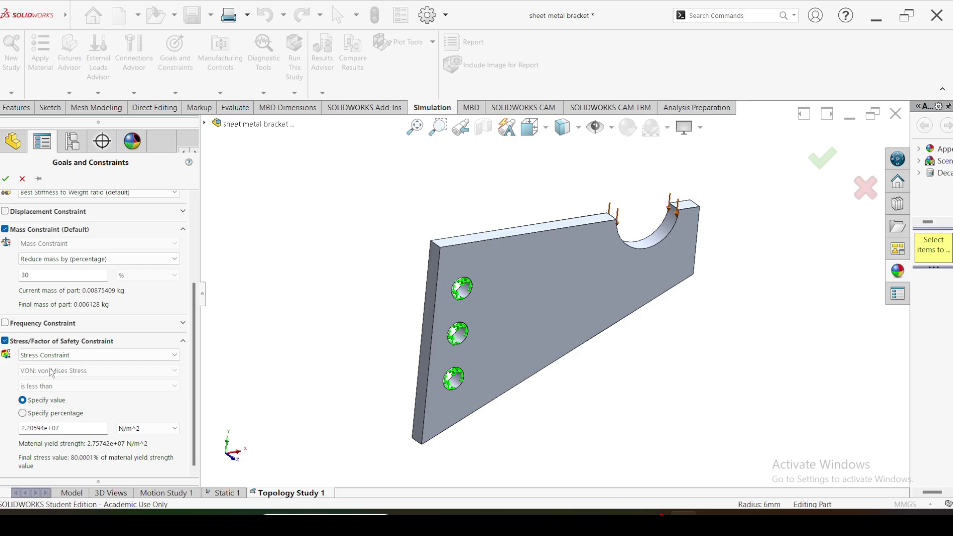
pyautogui.click(5, 341)
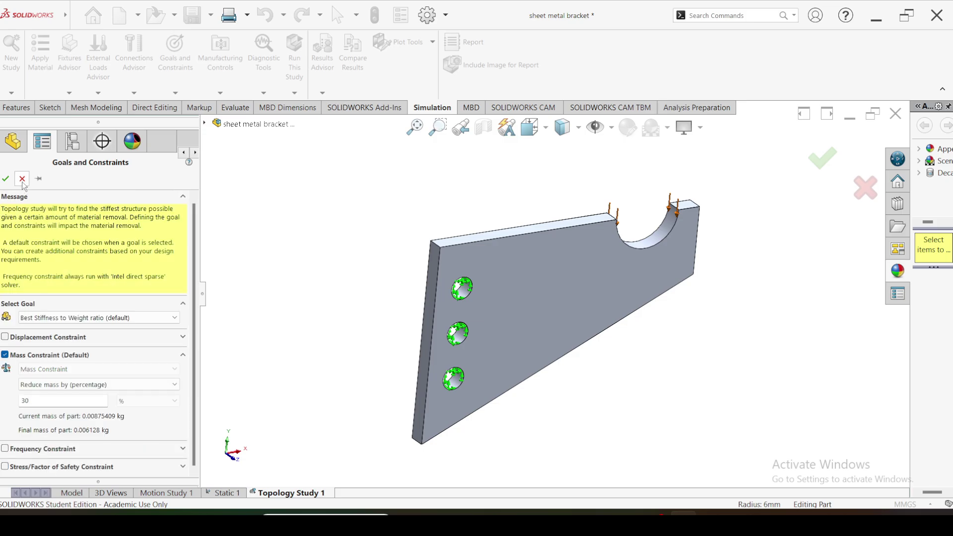
pyautogui.click(6, 178)
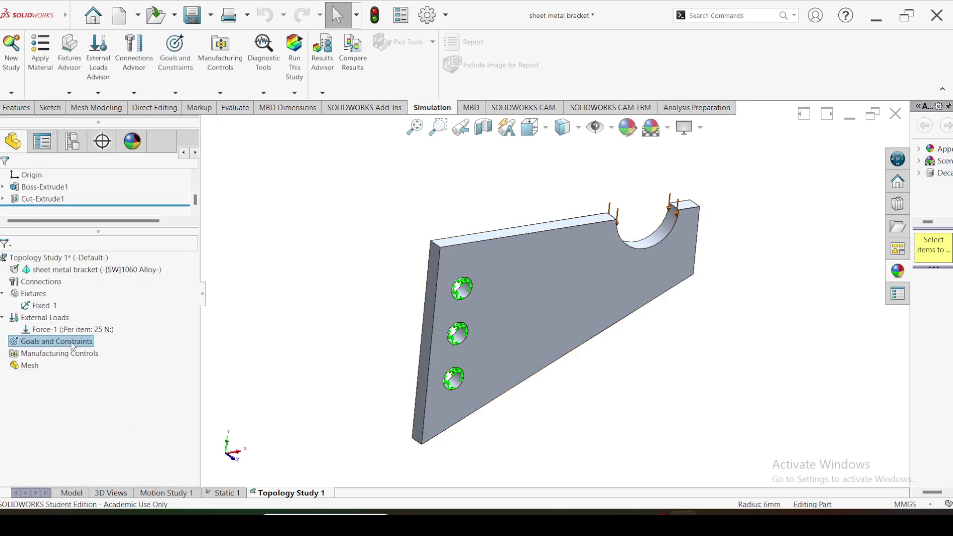
# - Examine the frequency and stress constraint options of the Minimize Maximum Displacement goal and discard it
pyautogui.rightClick(70, 341)
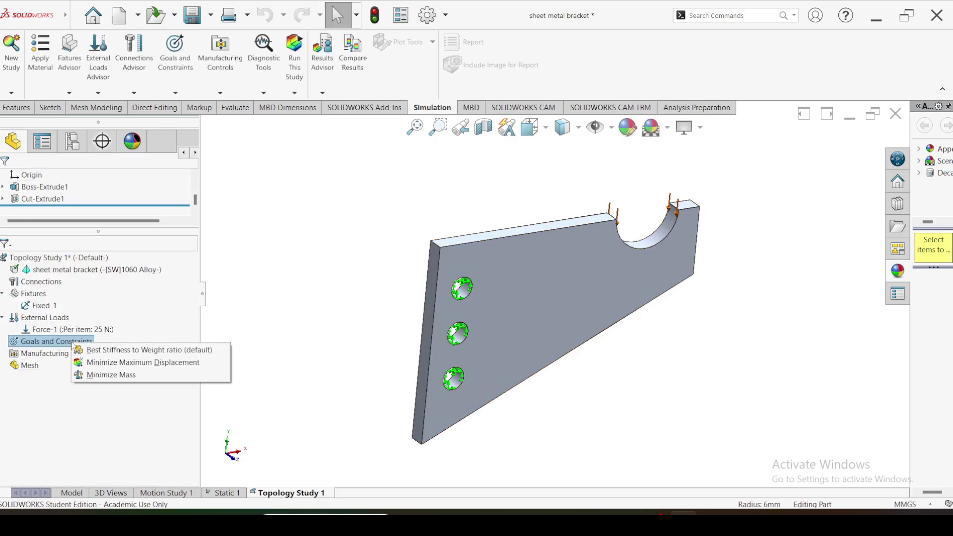
pyautogui.click(124, 363)
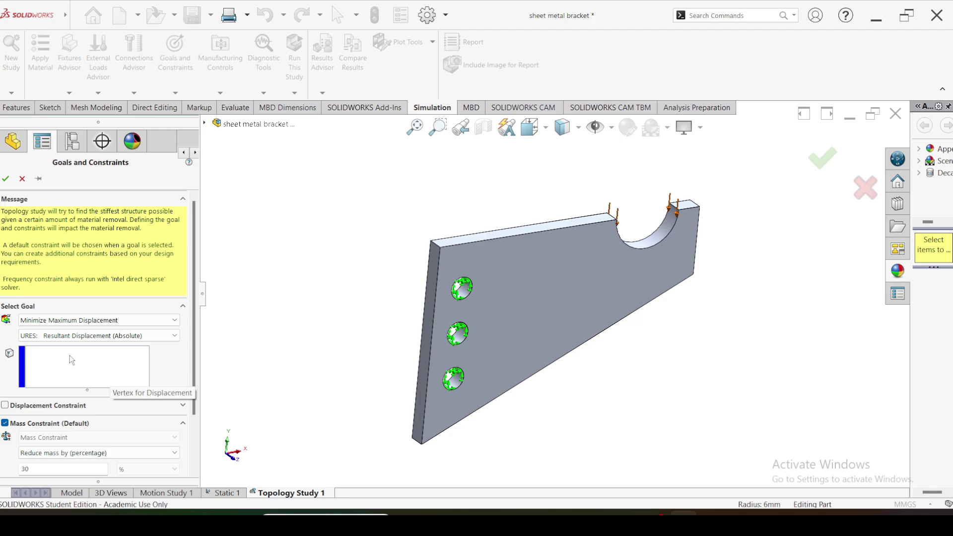
pyautogui.scroll(-2, 72, 360)
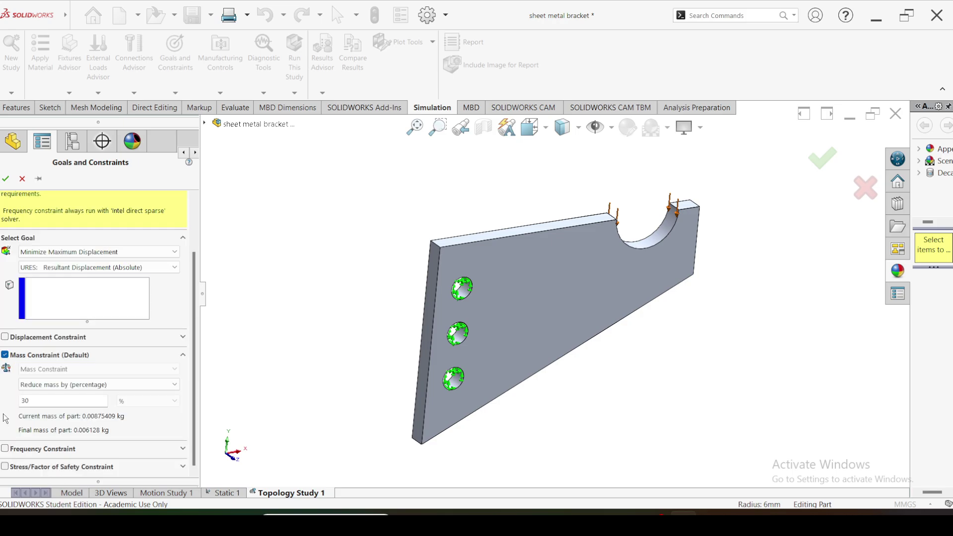
pyautogui.click(5, 449)
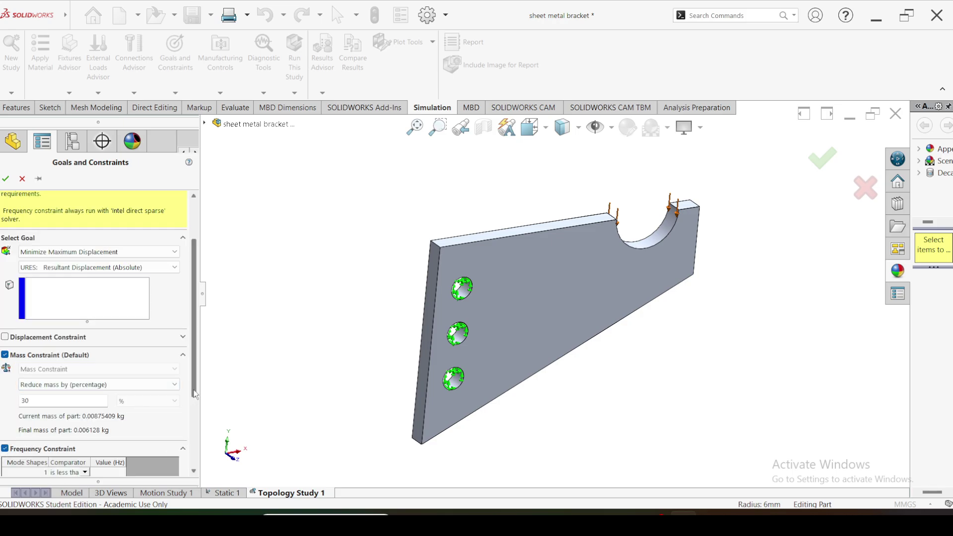
pyautogui.scroll(-4, 94, 437)
pyautogui.click(5, 467)
pyautogui.scroll(-4, 185, 411)
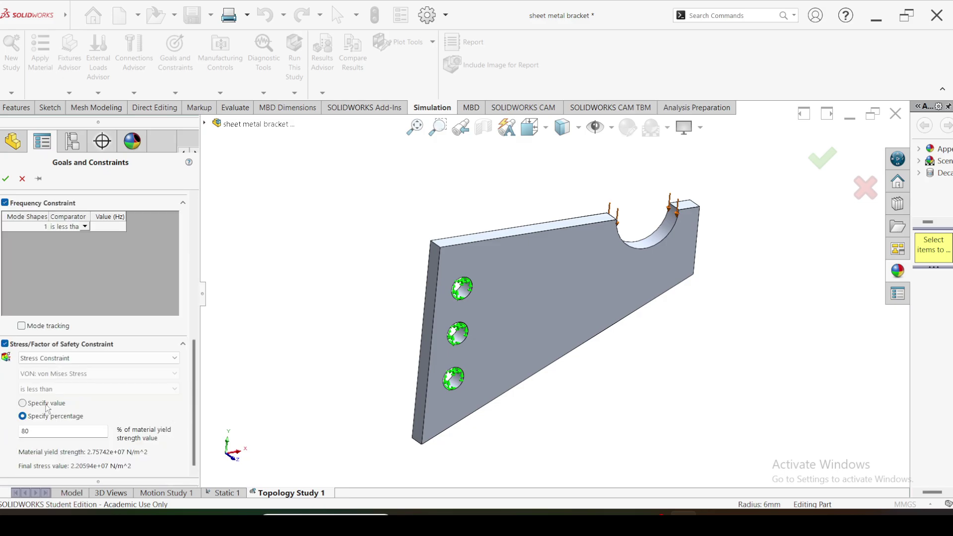
pyautogui.scroll(5, 25, 392)
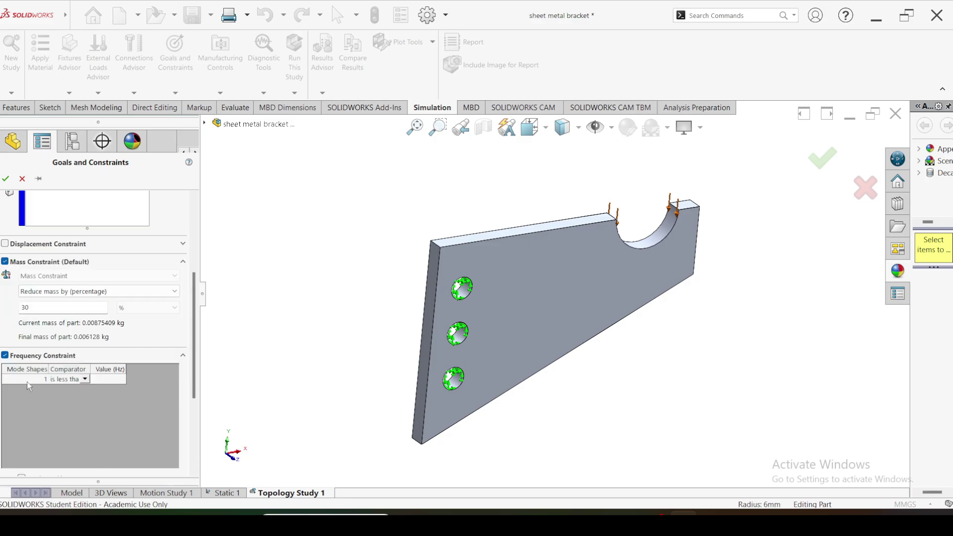
pyautogui.click(22, 178)
# - Choose Minimize Mass as the topology study's goal and enable its Stress/Factor of Safety constraint
pyautogui.rightClick(60, 343)
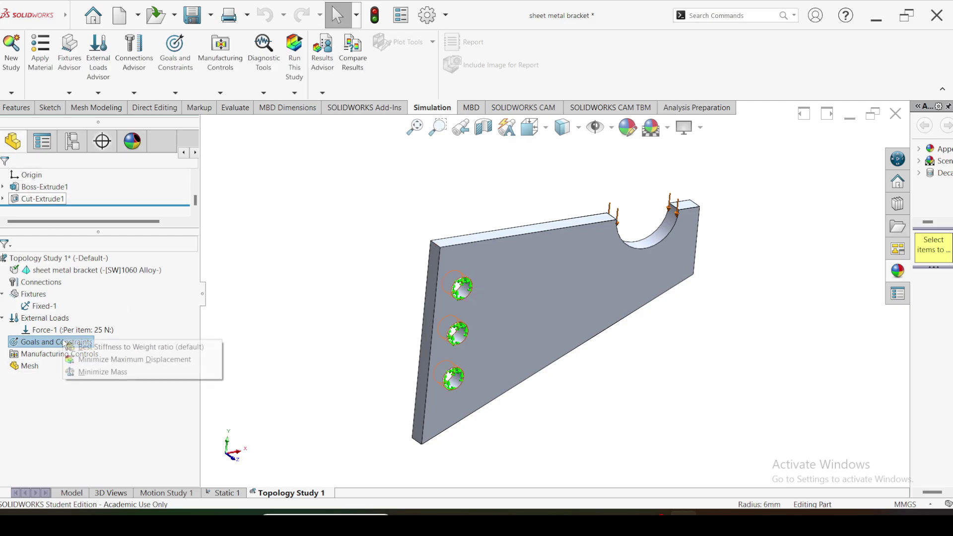
pyautogui.click(103, 372)
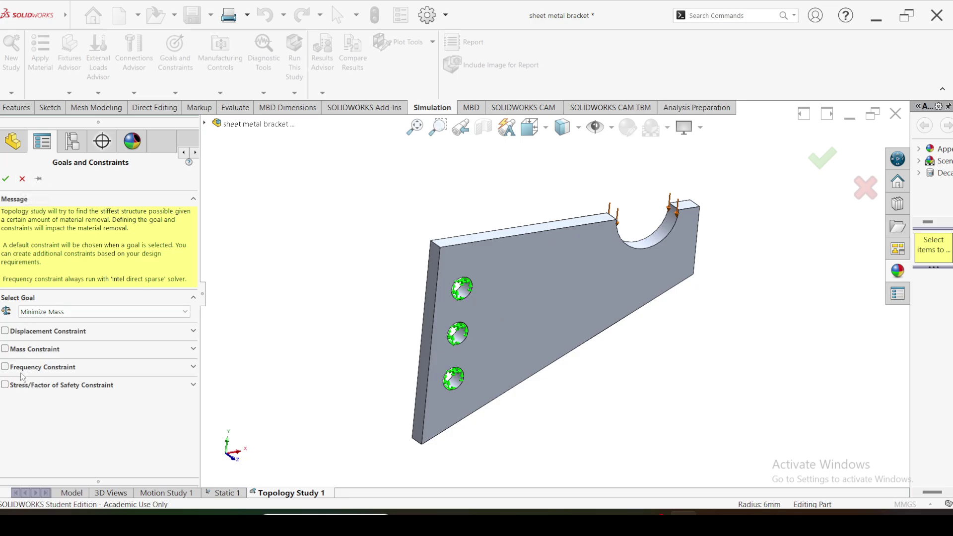
pyautogui.click(7, 388)
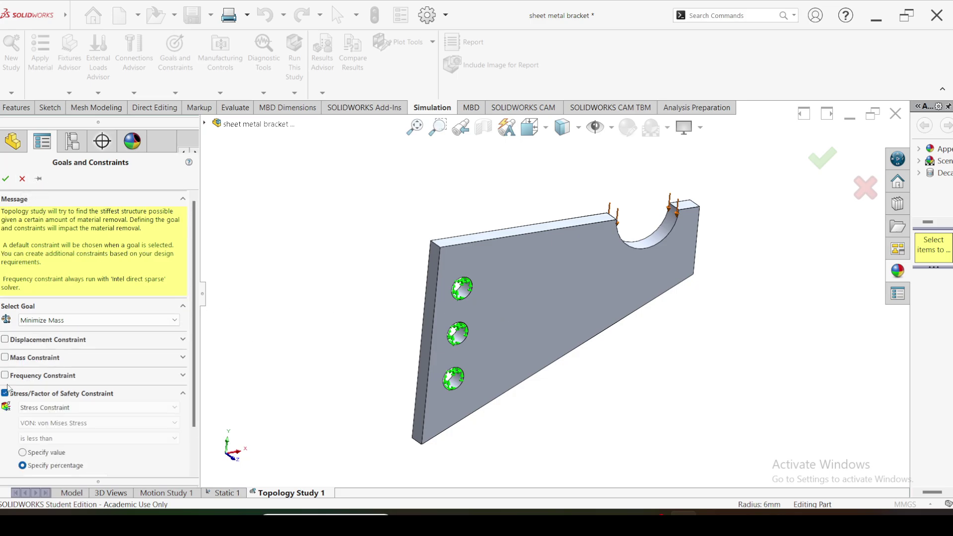
# - Limit the goal's von Mises stress by a specified value of less than 15 N/mm^2 (MPa) and accept the goal
pyautogui.scroll(-3, 192, 433)
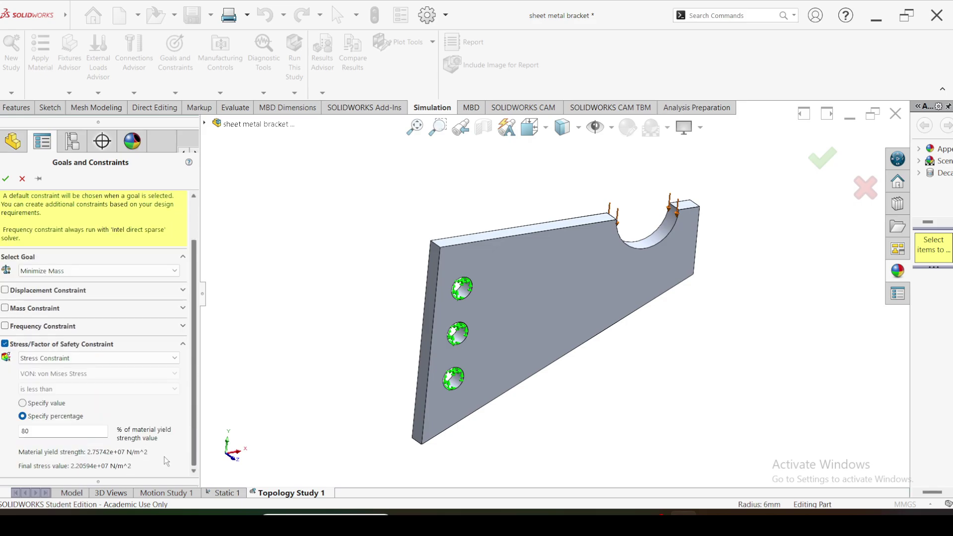
pyautogui.click(25, 403)
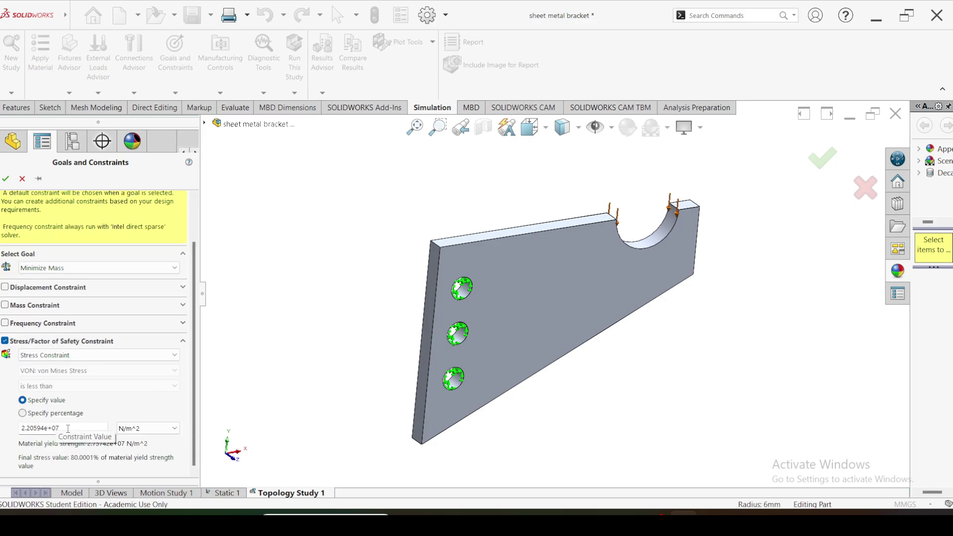
pyautogui.doubleClick(68, 428)
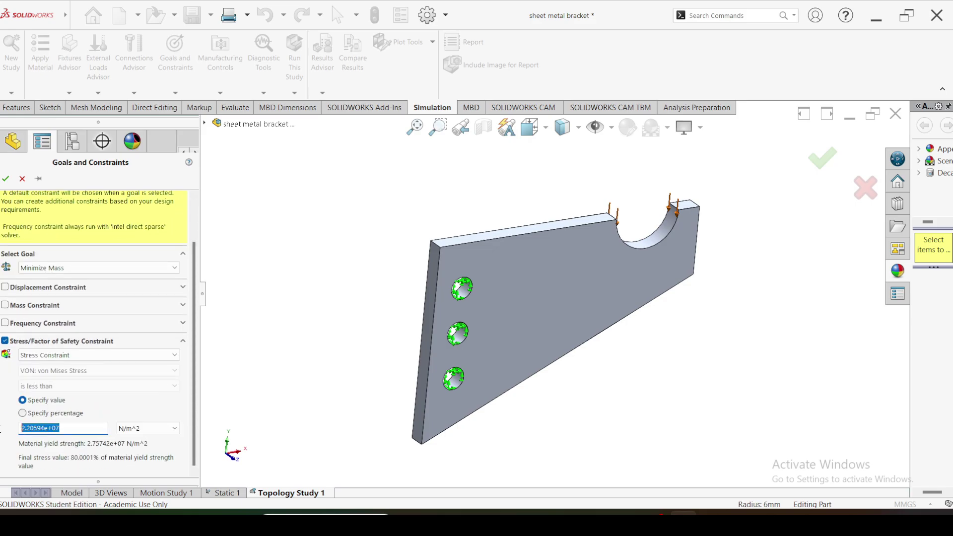
pyautogui.click(144, 431)
pyautogui.click(146, 465)
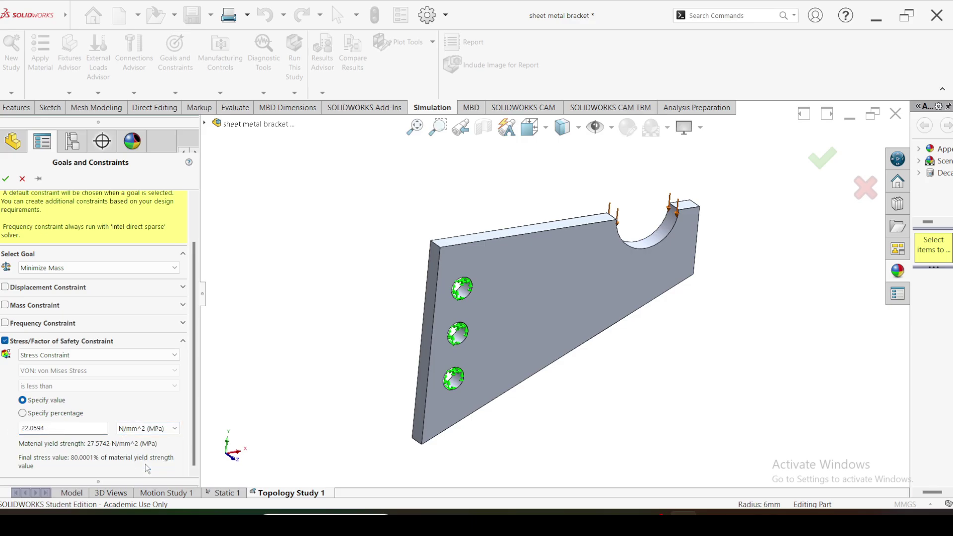
pyautogui.doubleClick(67, 430)
pyautogui.write('15')
pyautogui.click(193, 426)
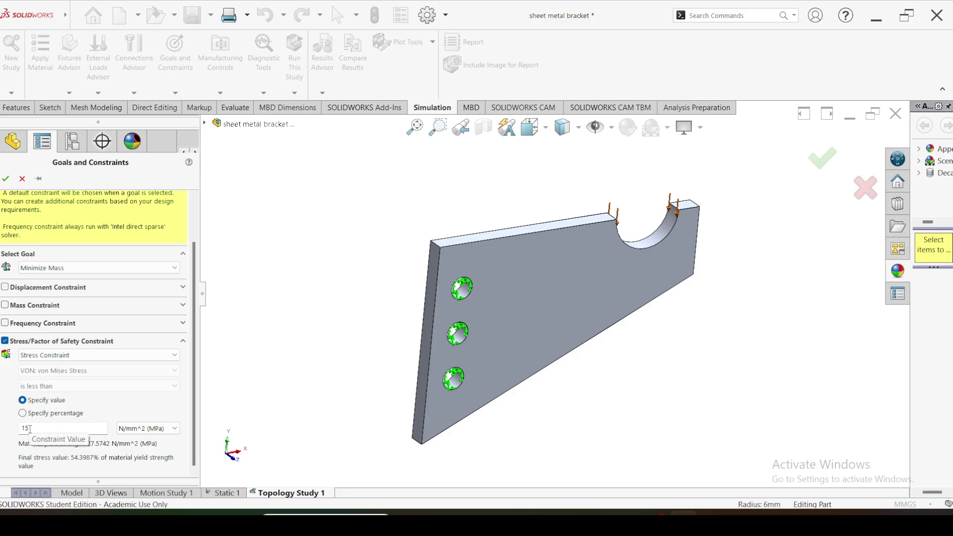
pyautogui.click(6, 179)
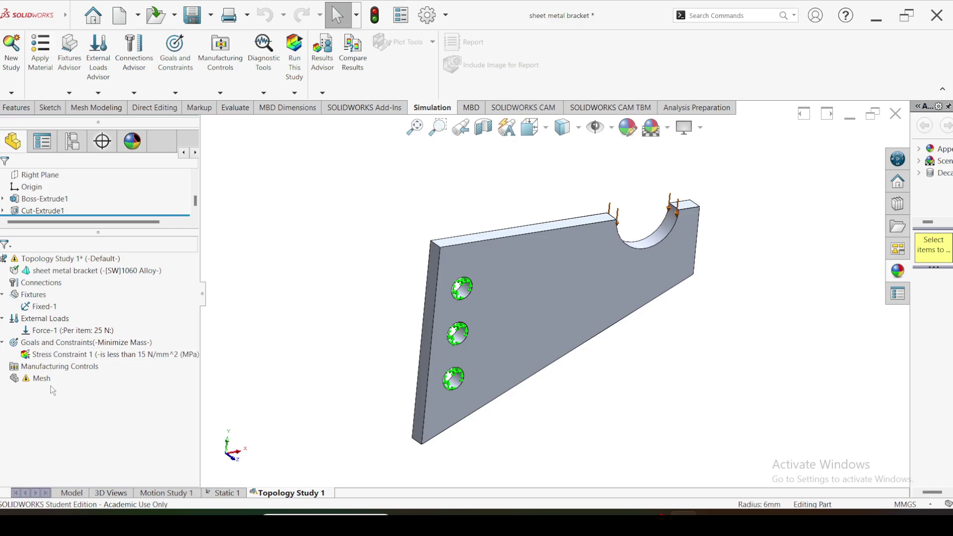
# - Start a preserved region in the manufacturing controls with the inner cylindrical faces of the three mounting holes
pyautogui.rightClick(70, 370)
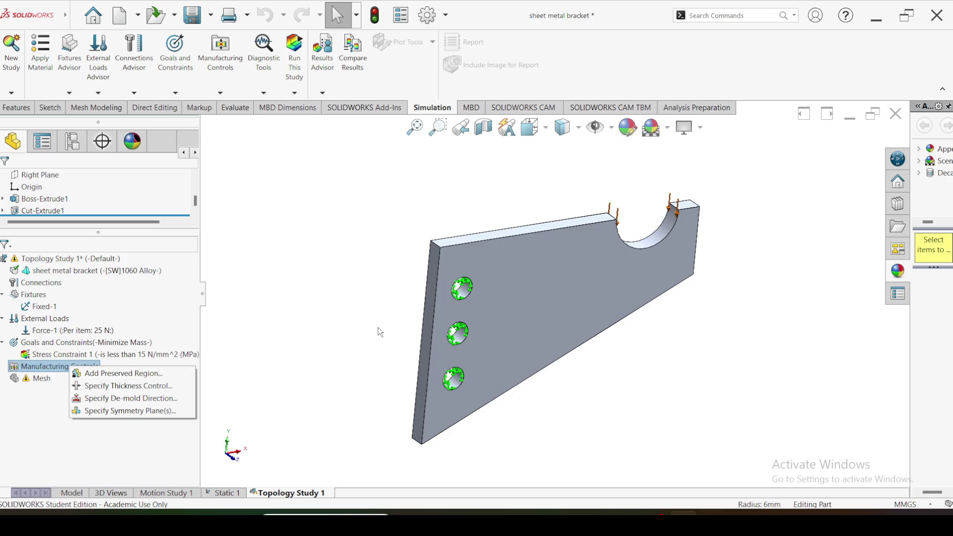
pyautogui.click(124, 376)
pyautogui.scroll(-5, 491, 300)
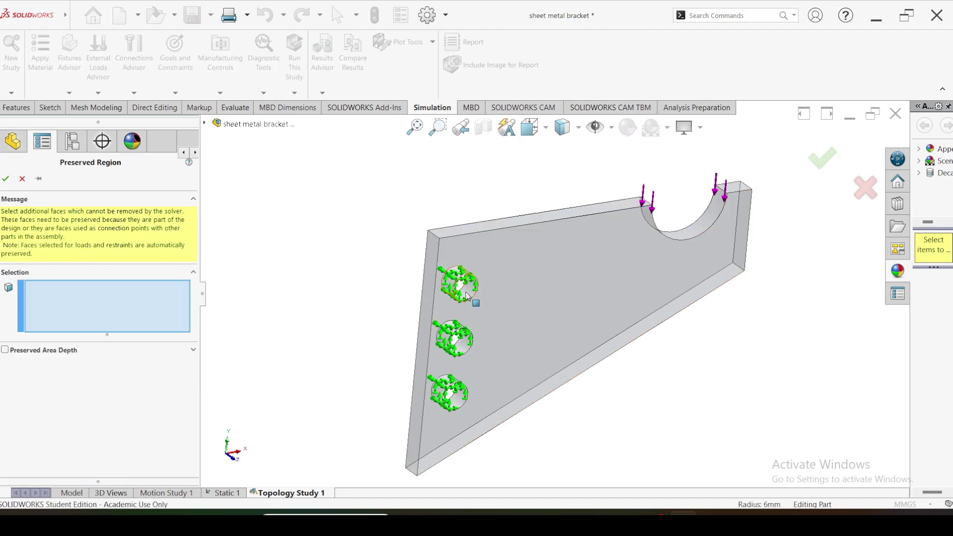
pyautogui.click(491, 298)
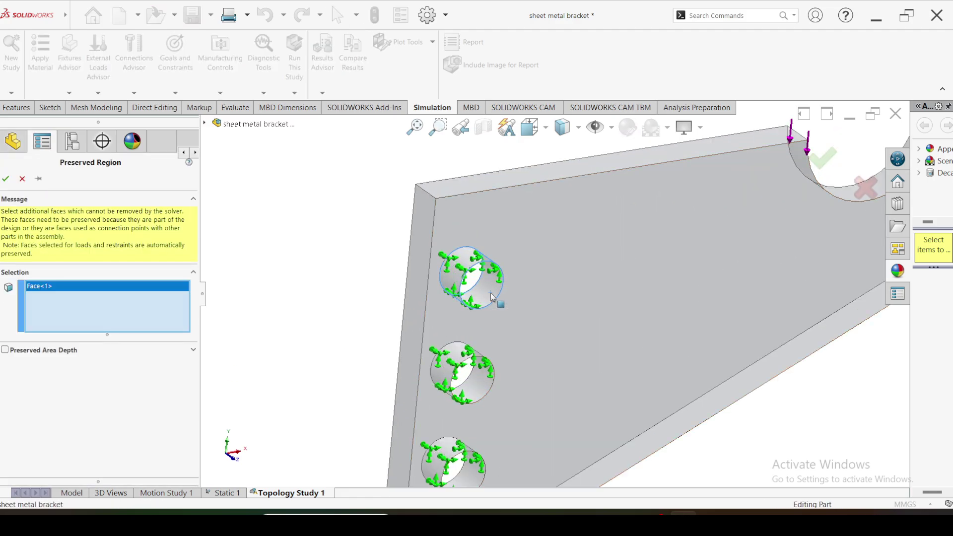
pyautogui.click(482, 392)
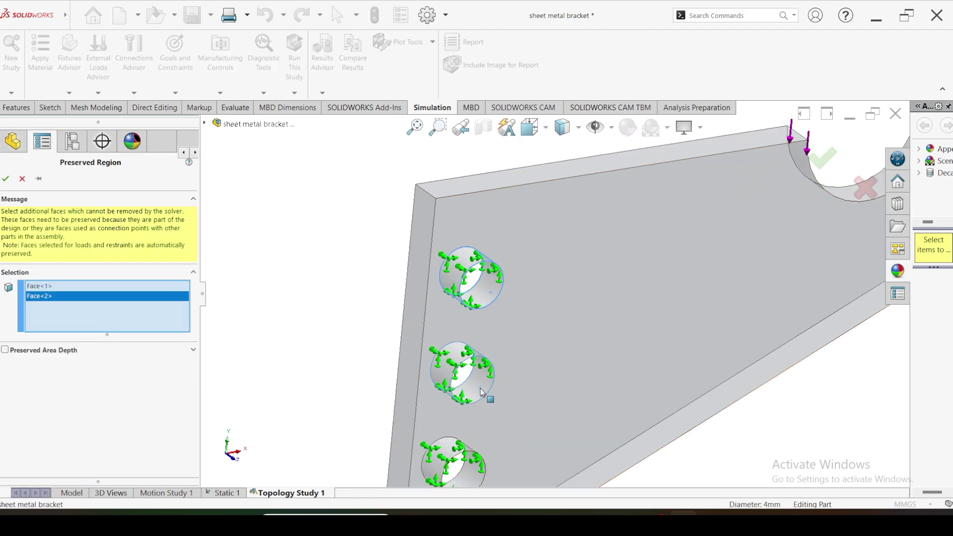
pyautogui.scroll(3, 491, 425)
pyautogui.scroll(-4, 494, 422)
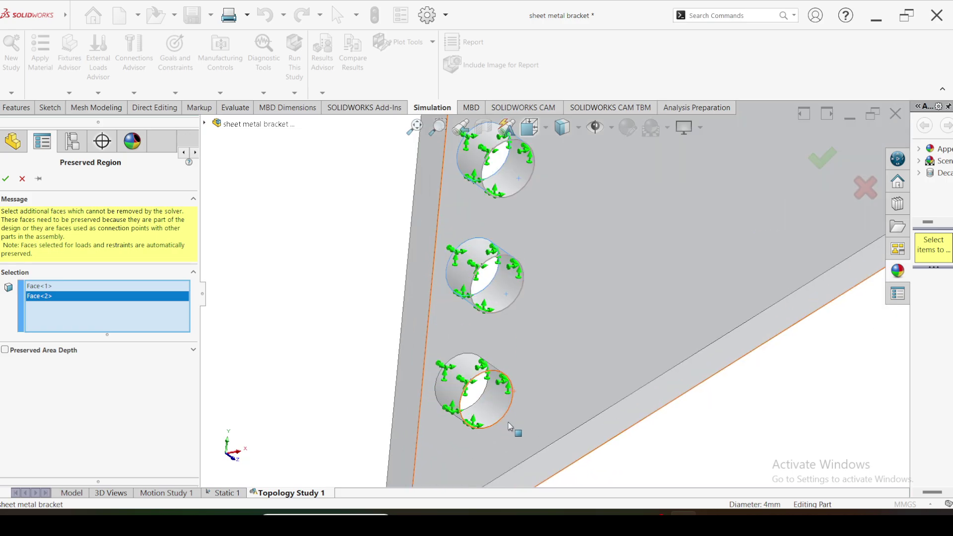
pyautogui.click(498, 409)
# - Add the curved face of the semicircular cutout and the narrow side face beside the three holes to the preserved region
pyautogui.scroll(4, 521, 285)
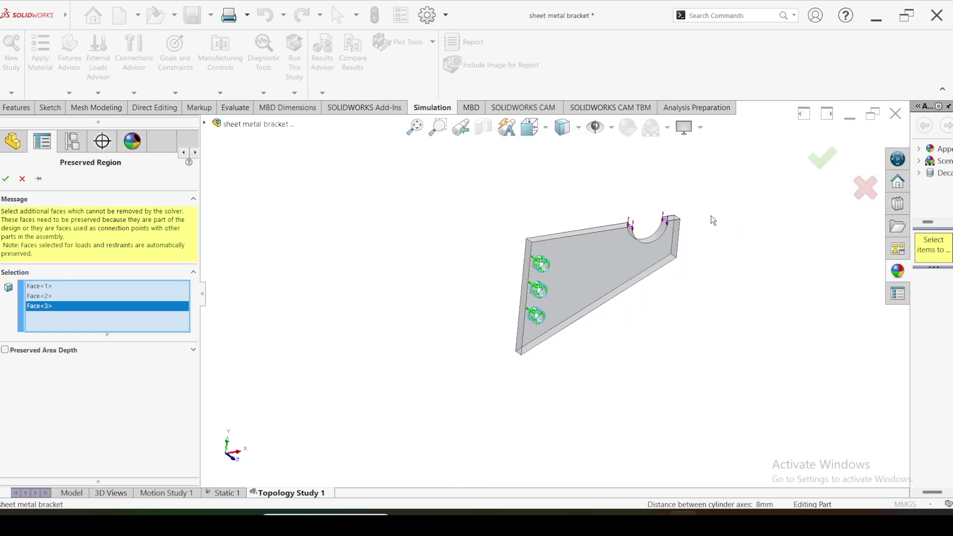
pyautogui.scroll(-5, 633, 281)
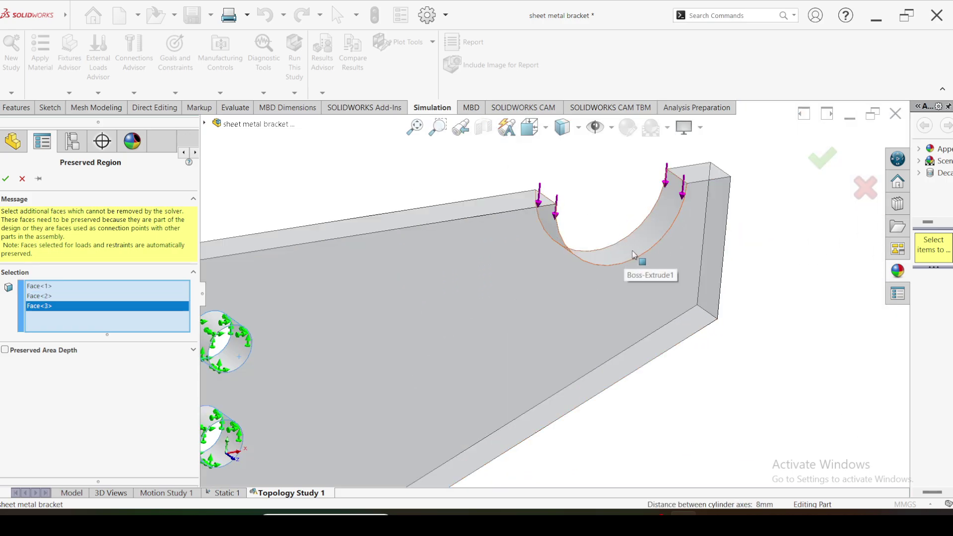
pyautogui.click(633, 254)
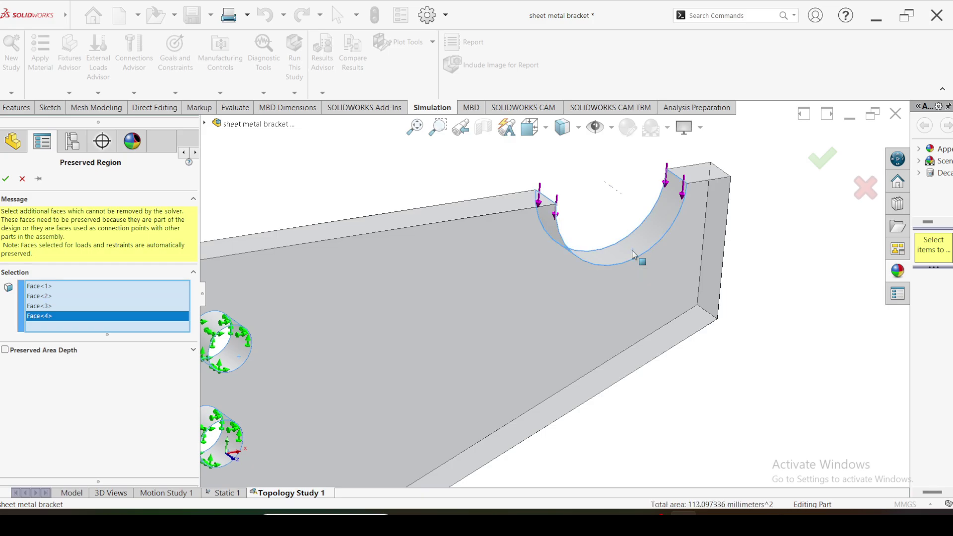
pyautogui.scroll(4, 503, 347)
pyautogui.scroll(-3, 503, 344)
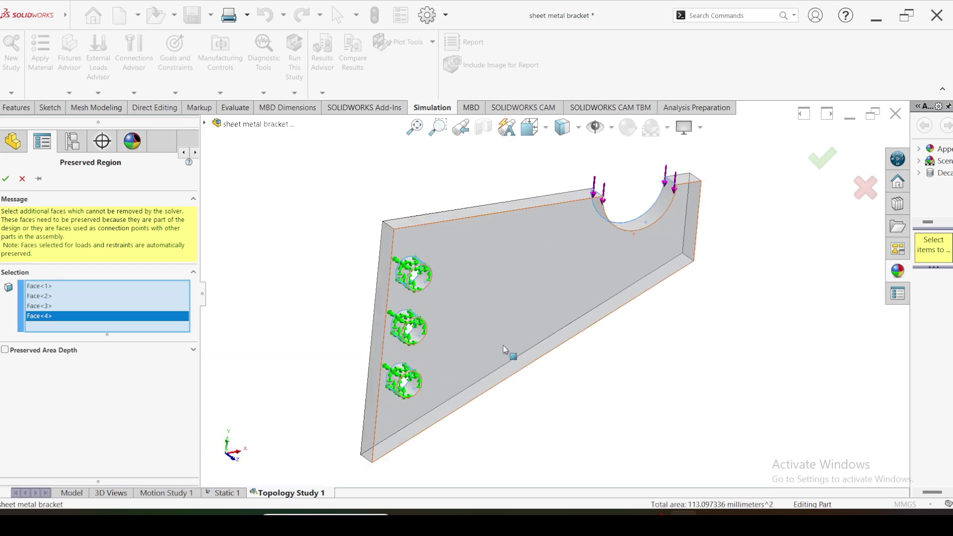
pyautogui.click(377, 370)
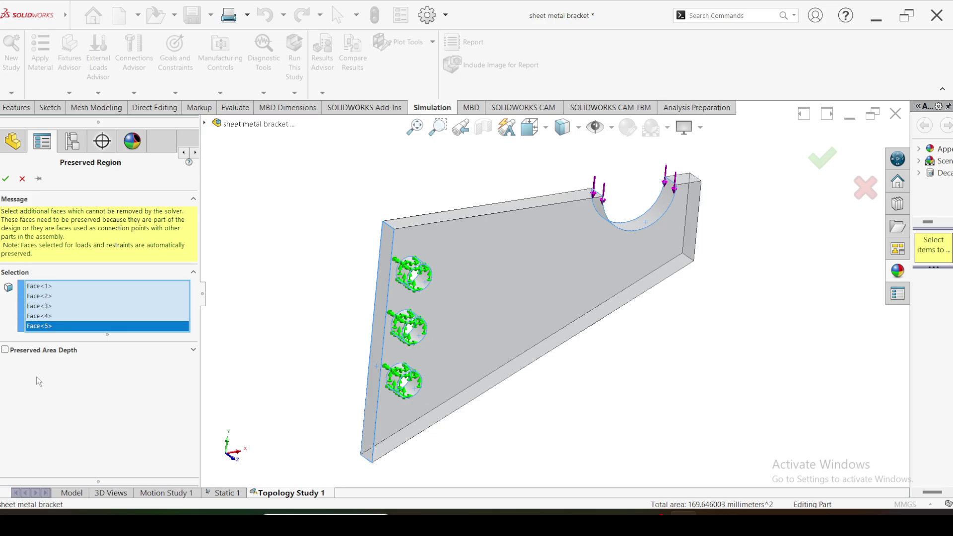
# - Enable the Preserved Area Depth, set it to 1 mm, check it from the front and accept the preserved region
pyautogui.click(4, 350)
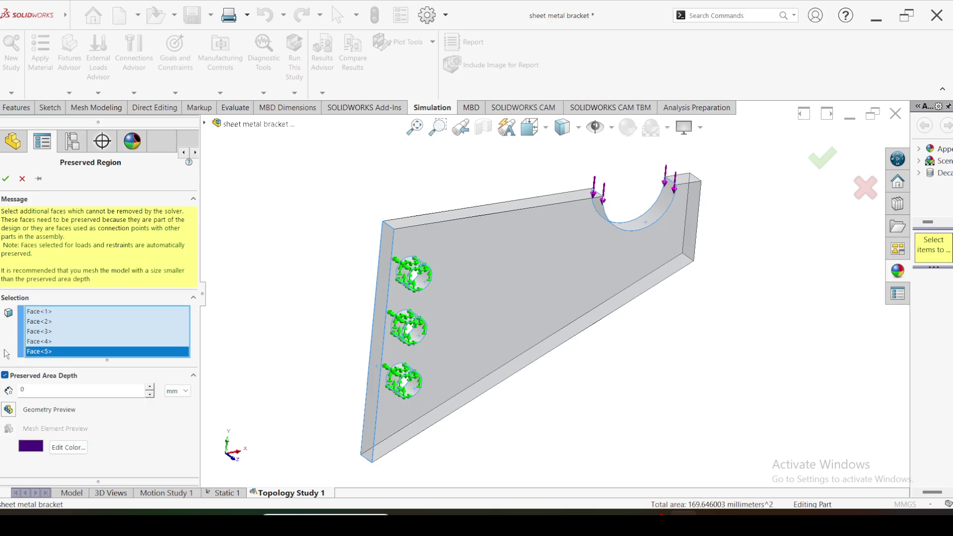
pyautogui.doubleClick(22, 389)
pyautogui.write('1')
pyautogui.hotkey('ctrl', '1')
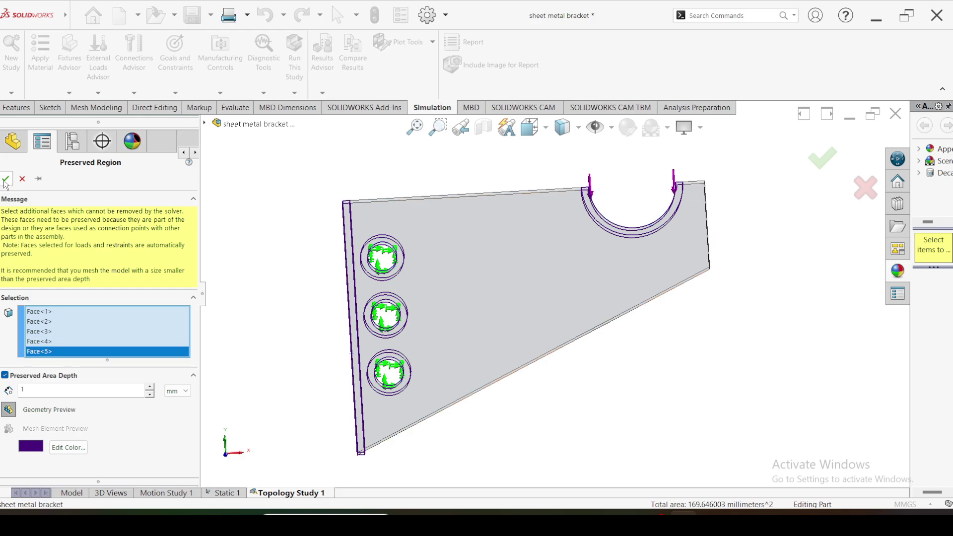
pyautogui.press('Return')
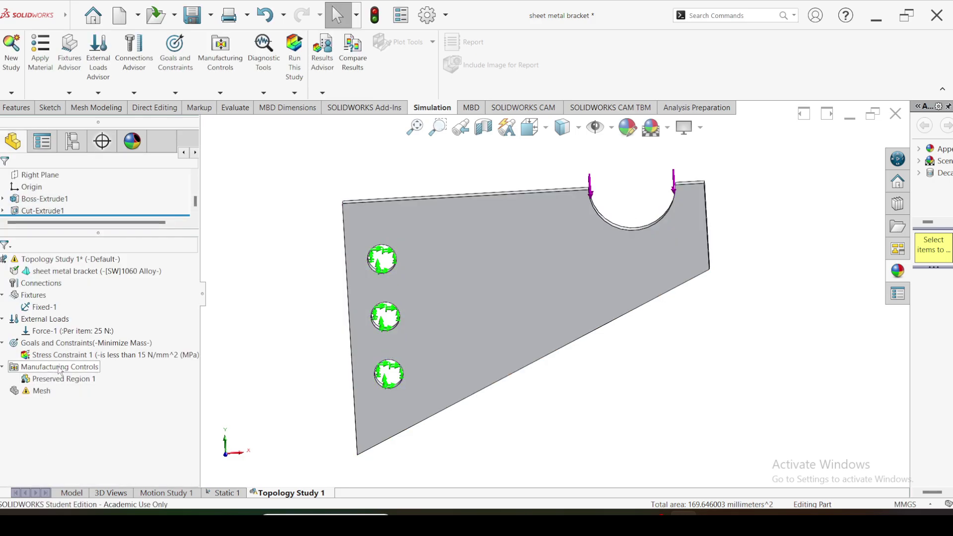
# - Add a thickness control with a minimum member thickness of 2 mm and no maximum member thickness
pyautogui.rightClick(60, 370)
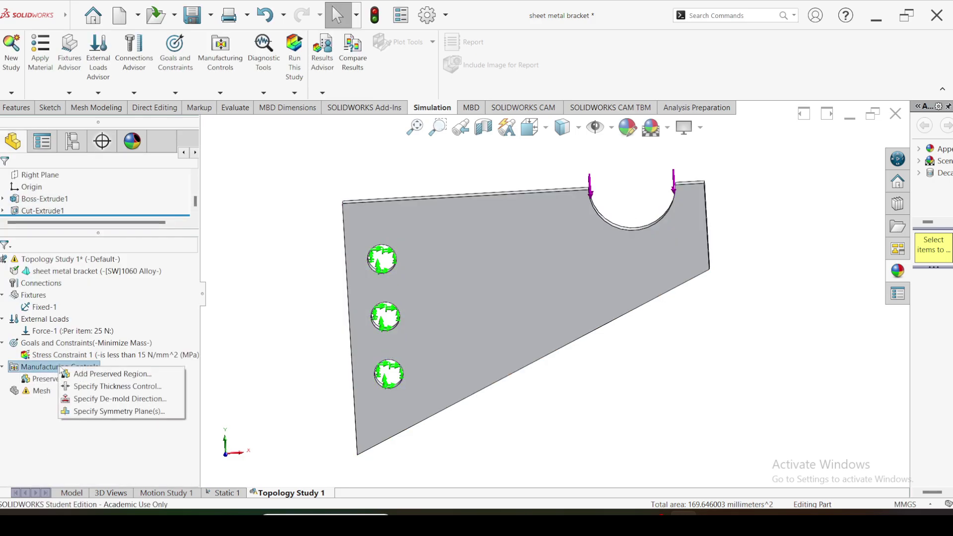
pyautogui.click(99, 388)
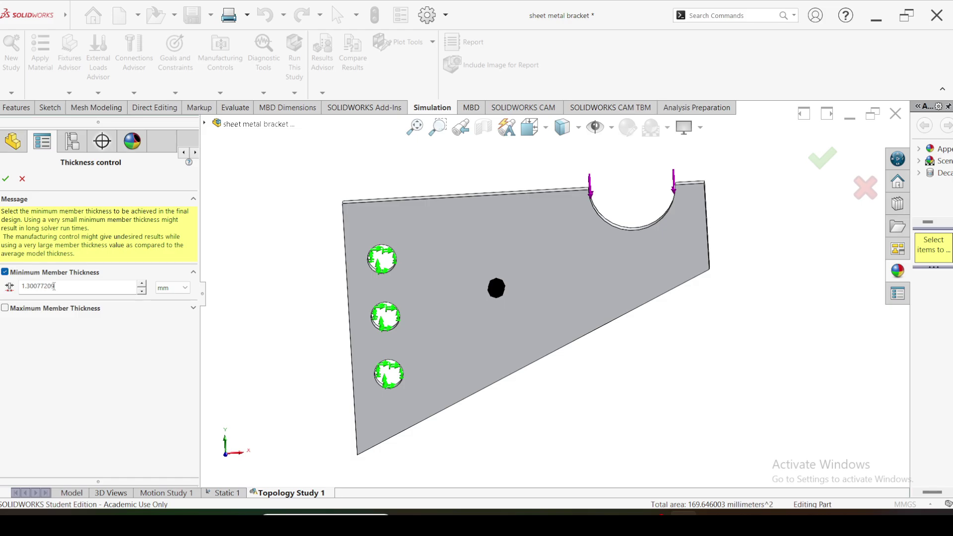
pyautogui.moveTo(64, 286); pyautogui.dragTo(20, 288)
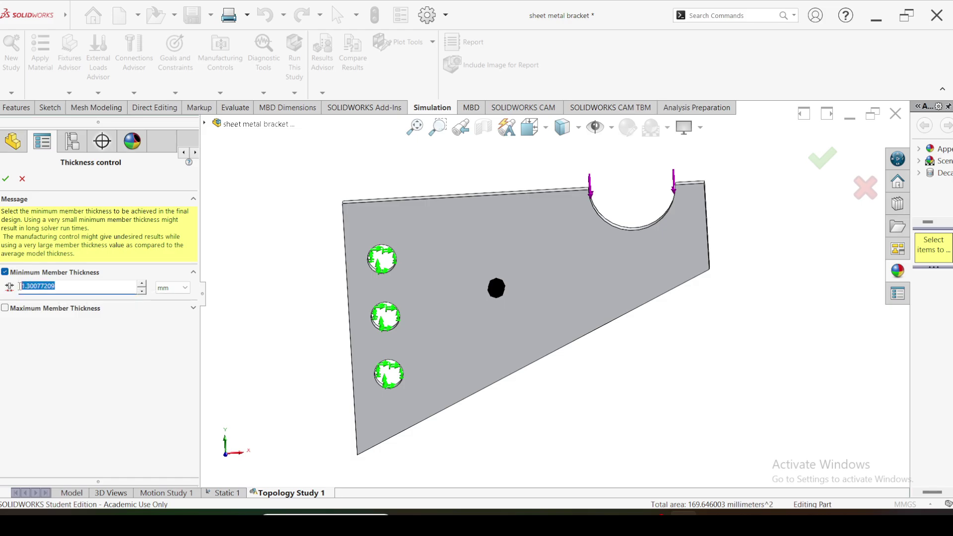
pyautogui.write('2')
pyautogui.click(5, 309)
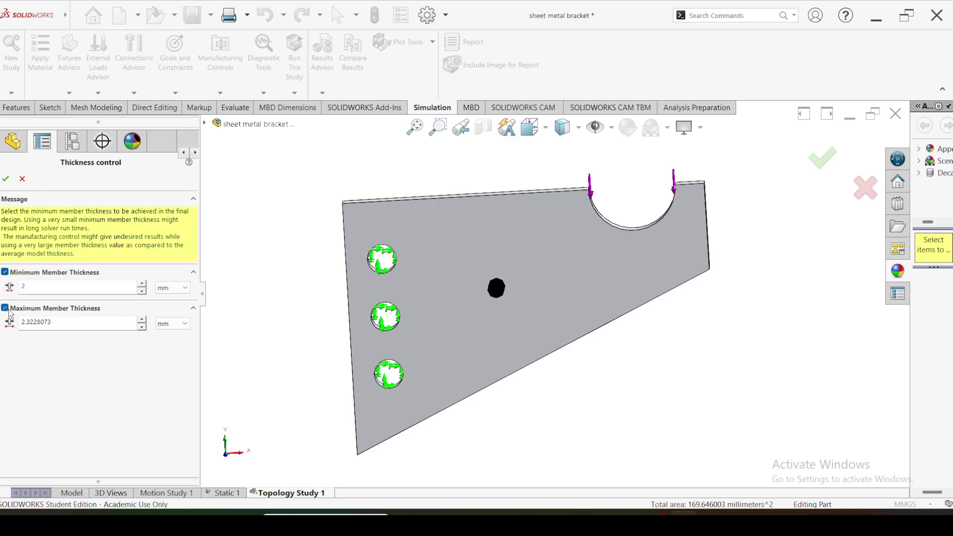
pyautogui.click(5, 308)
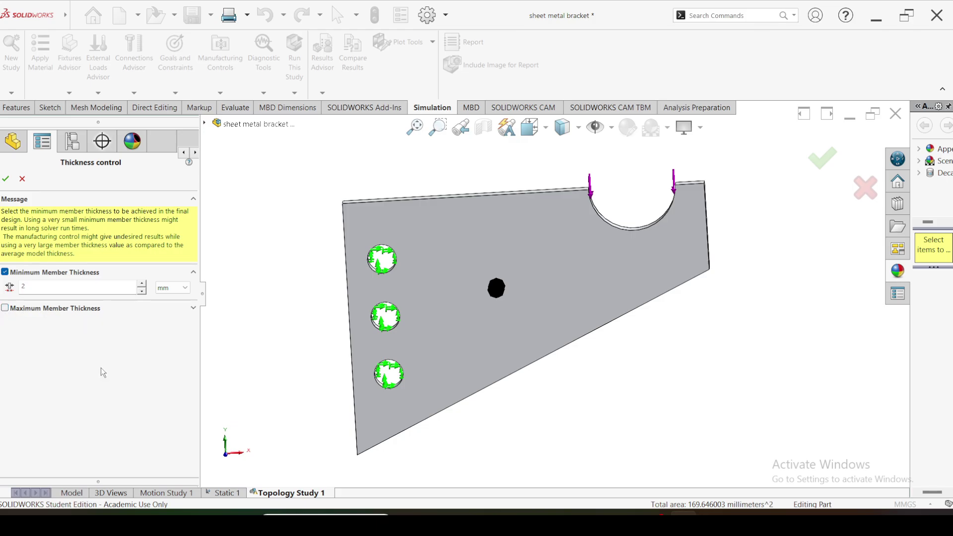
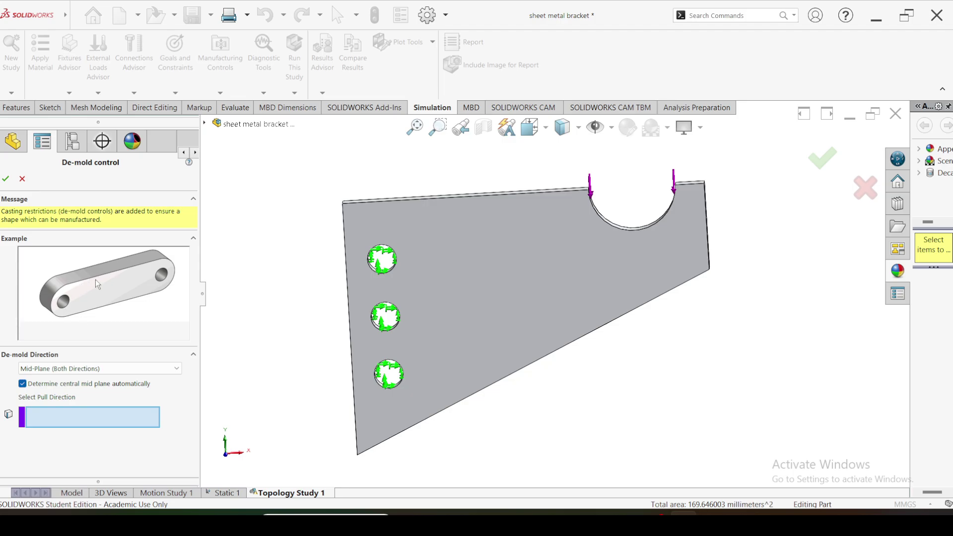
# - Set the de-mold direction type to Stamping (Pull direction only), checking the manufacturing method in the Word assignment document
pyautogui.click(146, 369)
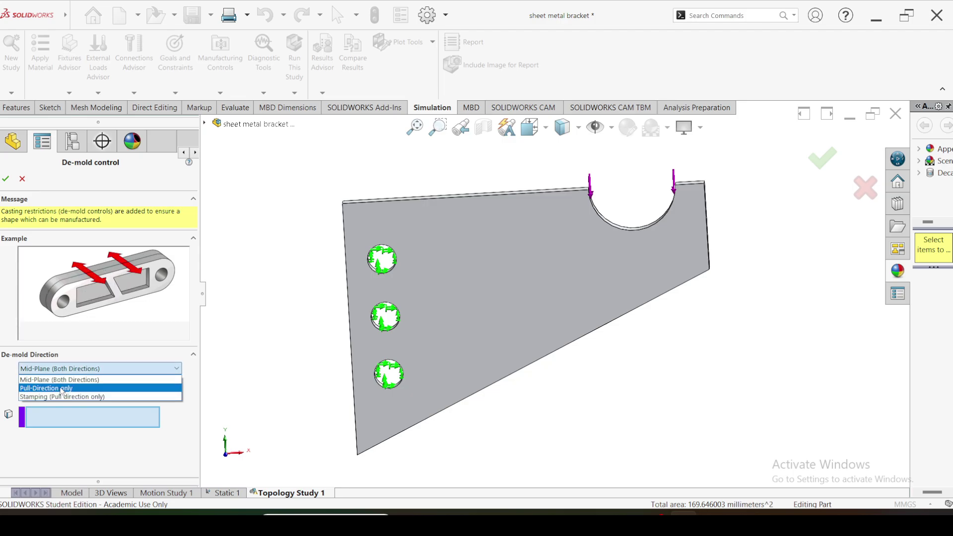
pyautogui.click(62, 390)
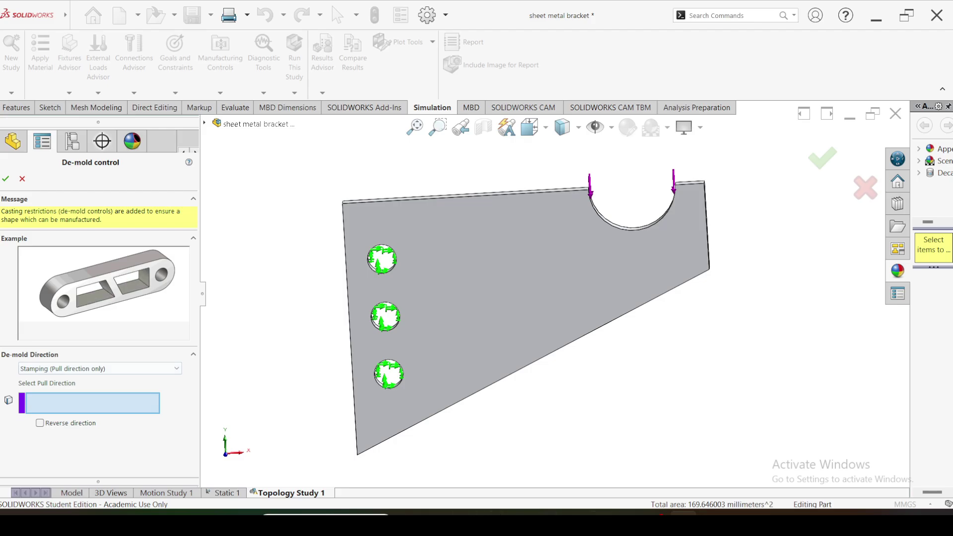
pyautogui.hotkey('alt', 'Tab')
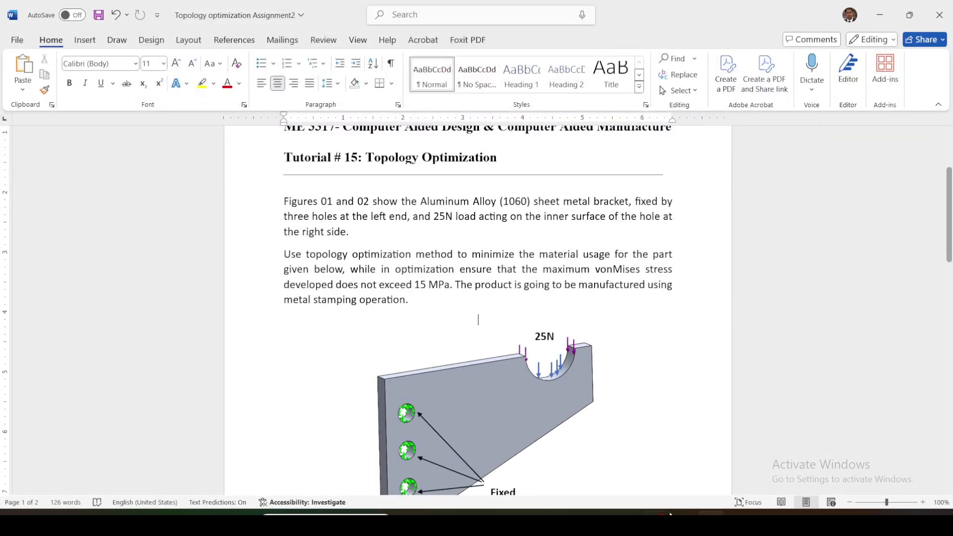
pyautogui.hotkey('alt', 'Tab')
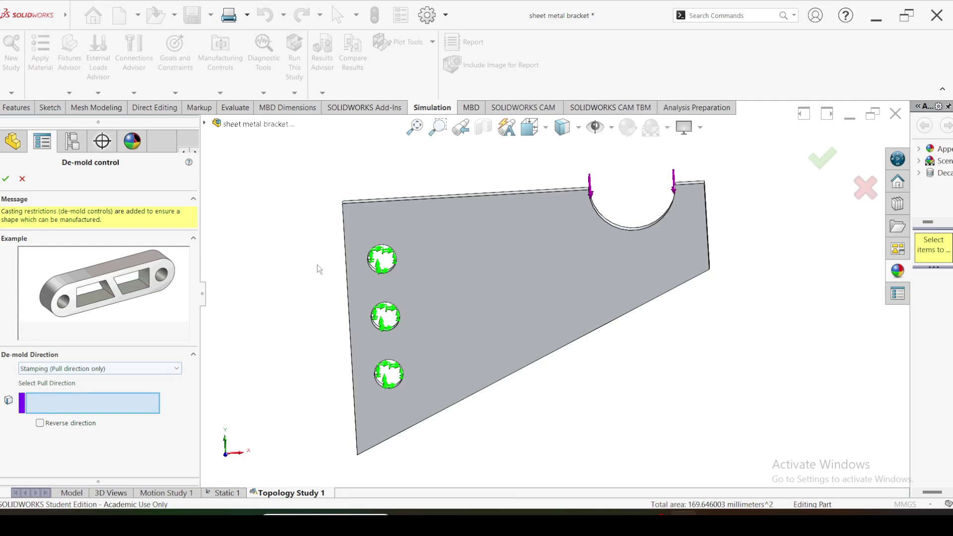
# - Use the short thickness edge at the bracket's upper corner beside the holes as the pull direction and accept the de-mold control
pyautogui.moveTo(317, 264); pyautogui.dragTo(369, 291, button='middle')
pyautogui.scroll(-5, 406, 222)
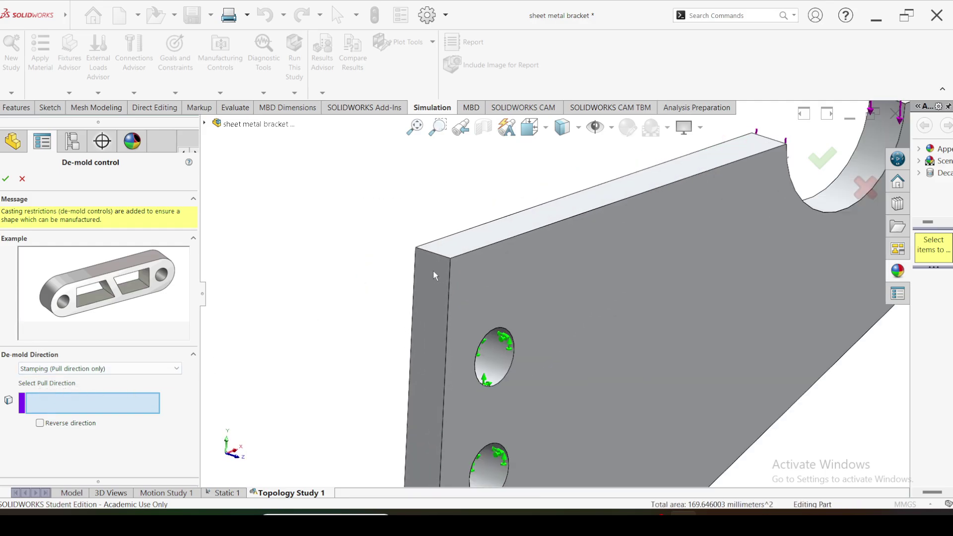
pyautogui.click(435, 254)
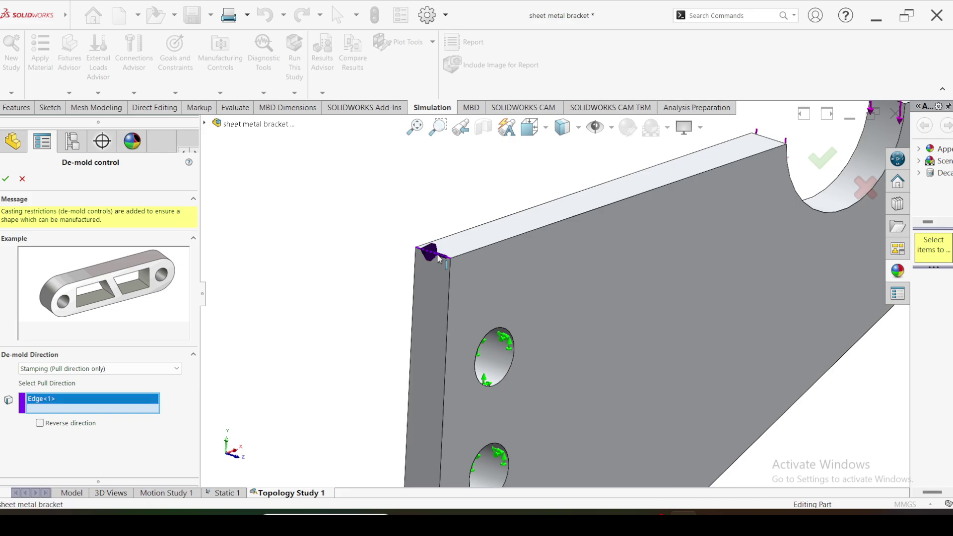
pyautogui.scroll(4, 571, 296)
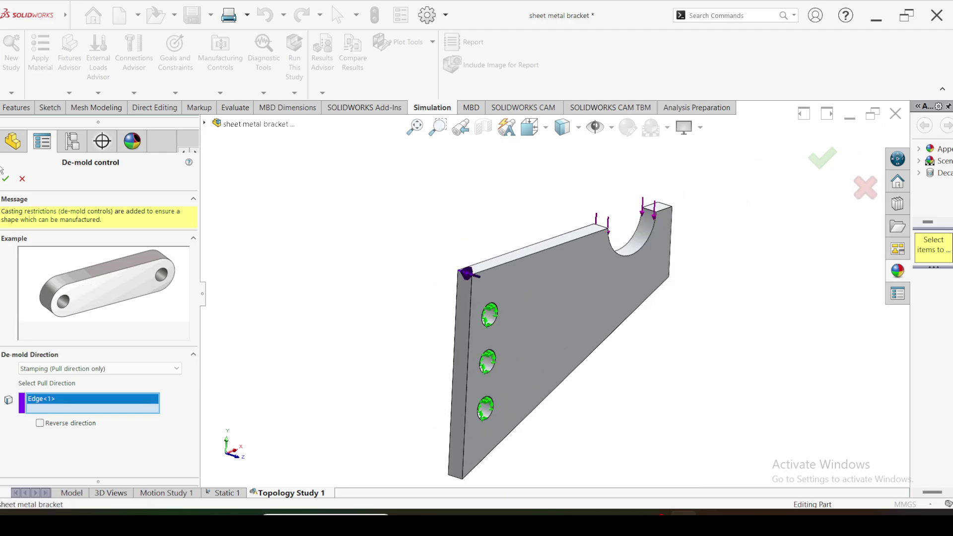
pyautogui.click(5, 181)
# - Add a Half Symmetry control with the Front Plane as the symmetry plane
pyautogui.rightClick(75, 368)
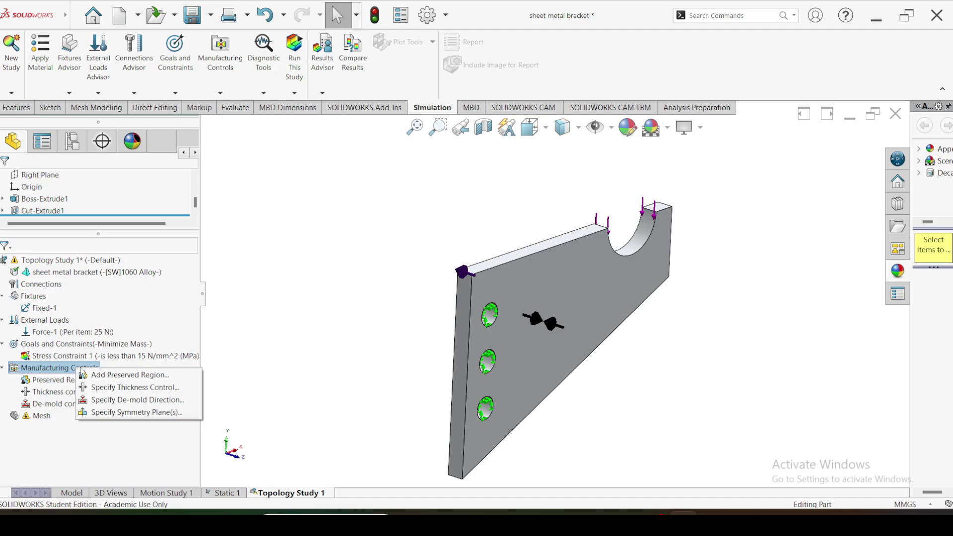
pyautogui.click(118, 412)
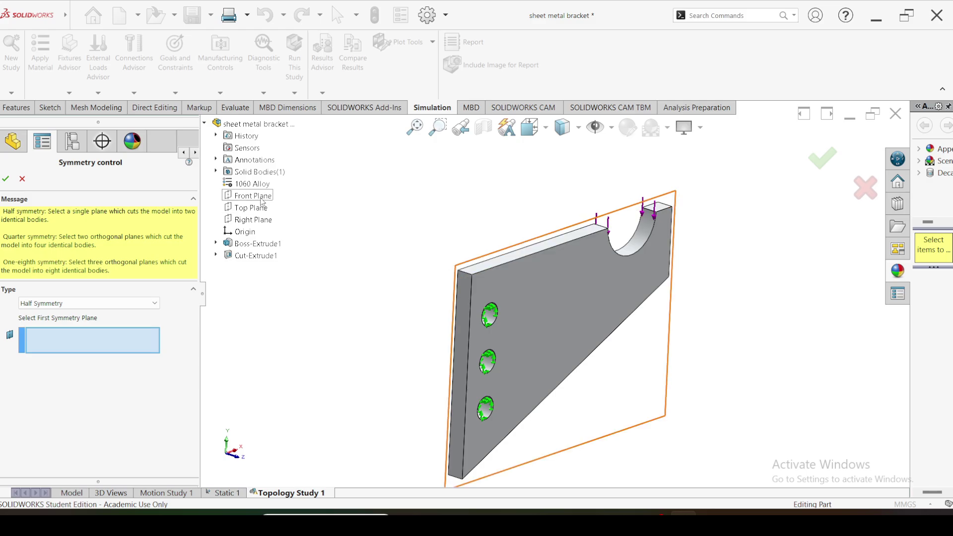
pyautogui.click(262, 201)
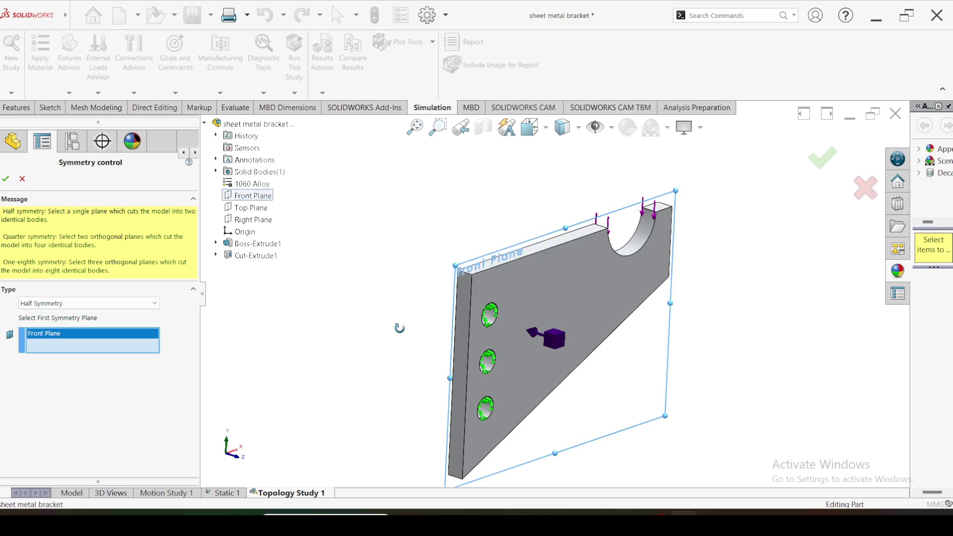
pyautogui.moveTo(397, 325)
pyautogui.mouseDown(button='middle')
pyautogui.moveTo(418, 329)
pyautogui.moveTo(402, 326)
pyautogui.mouseUp(button='middle')
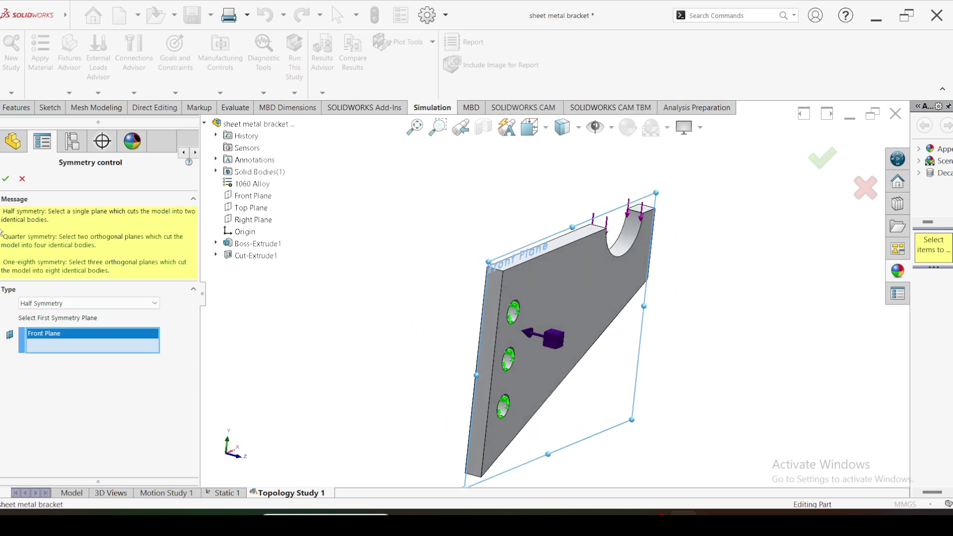
pyautogui.click(7, 180)
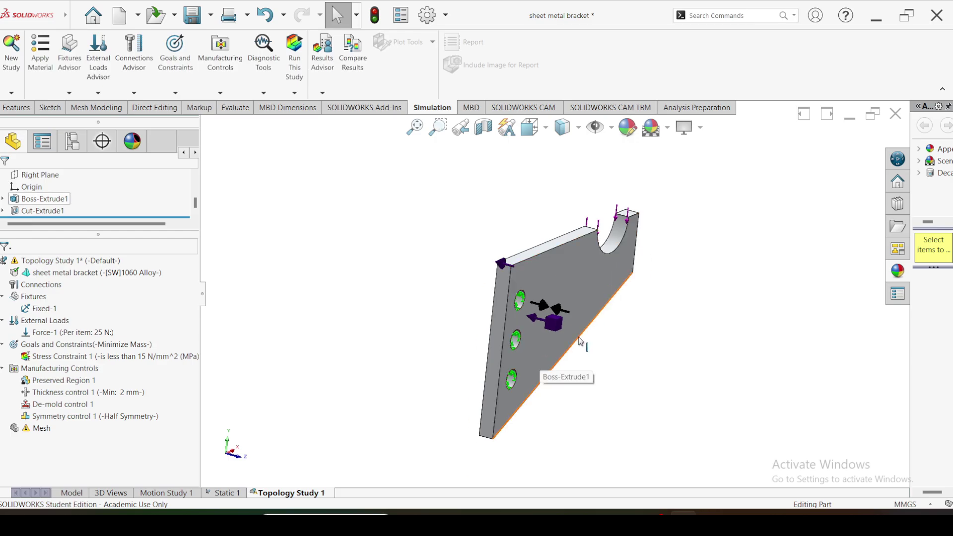
# - Mesh the bracket with the default mesh density and inspect the mesh up close
pyautogui.rightClick(41, 432)
pyautogui.click(92, 253)
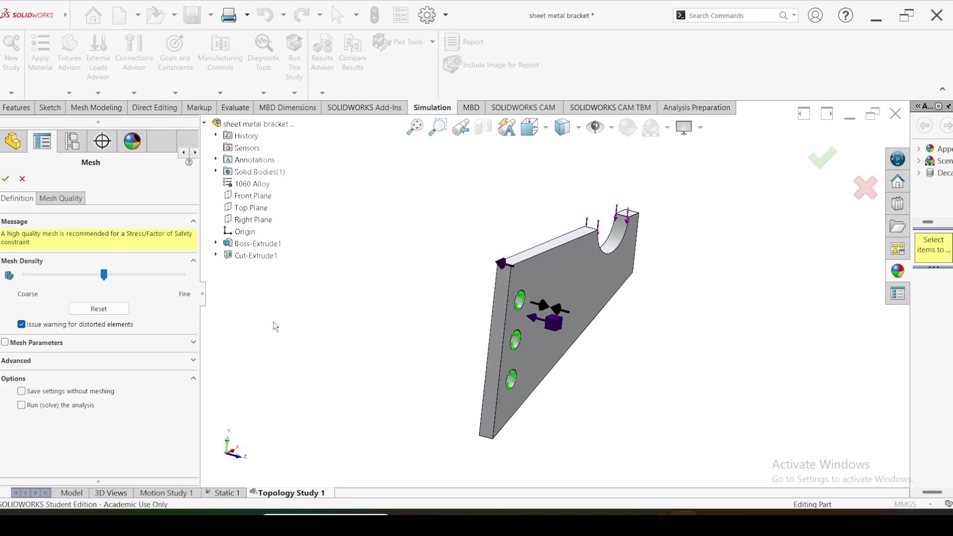
pyautogui.click(6, 179)
pyautogui.scroll(-8, 551, 316)
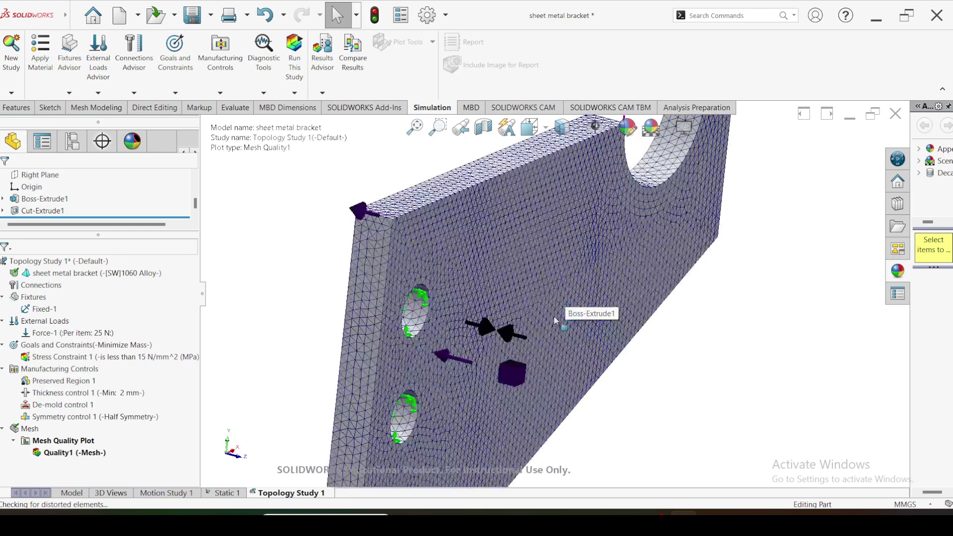
pyautogui.scroll(8, 551, 316)
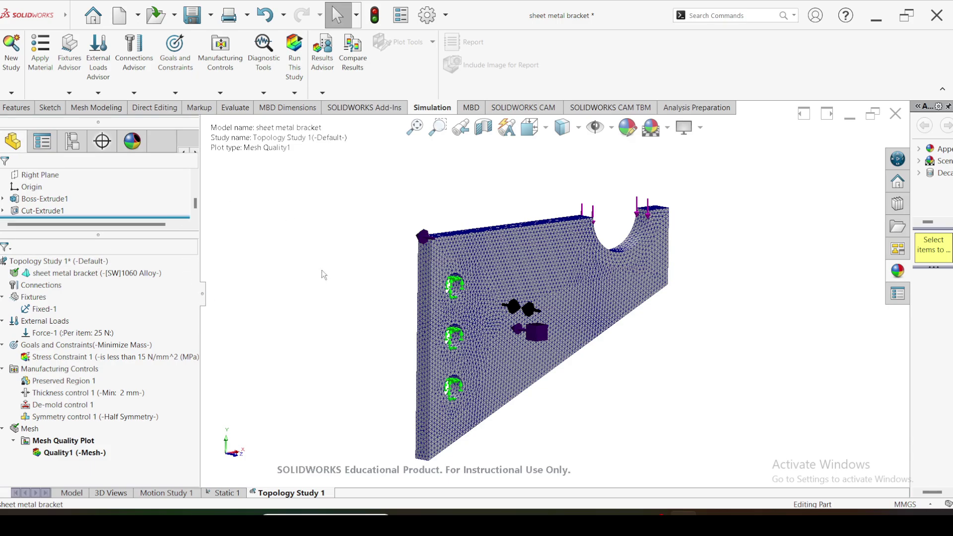
# - Run the topology study and open the convergence graph of the Minimize Mass goal from the convergence data
pyautogui.click(294, 65)
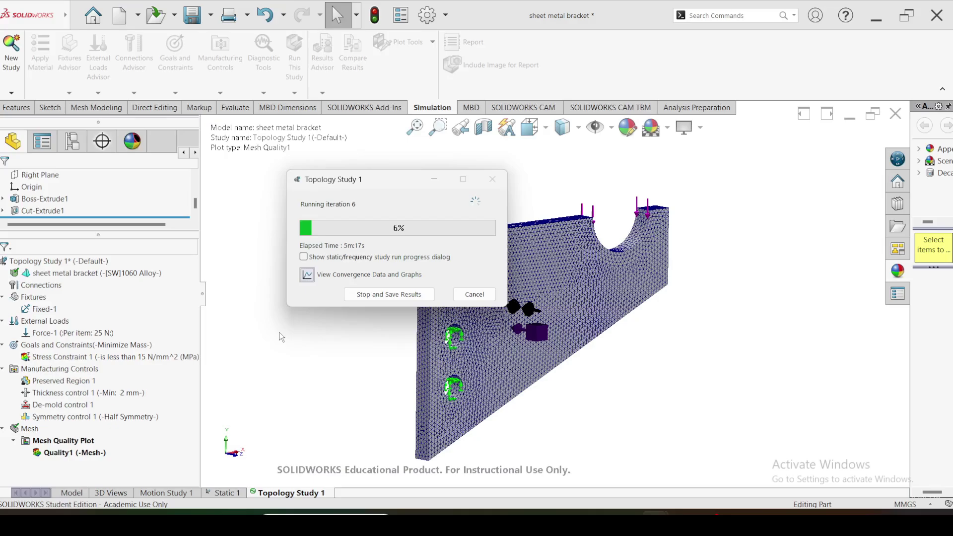
pyautogui.click(307, 275)
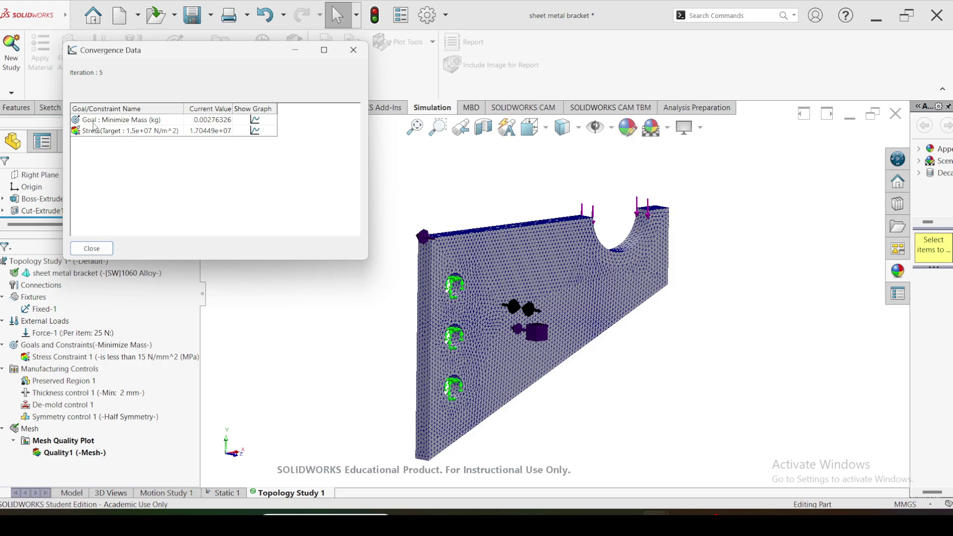
pyautogui.click(255, 123)
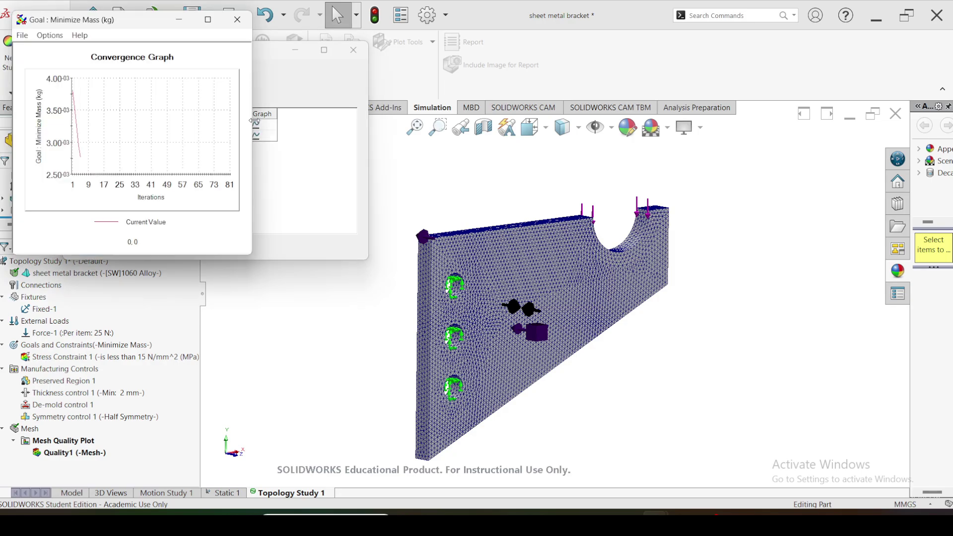
pyautogui.moveTo(131, 20); pyautogui.dragTo(471, 32)
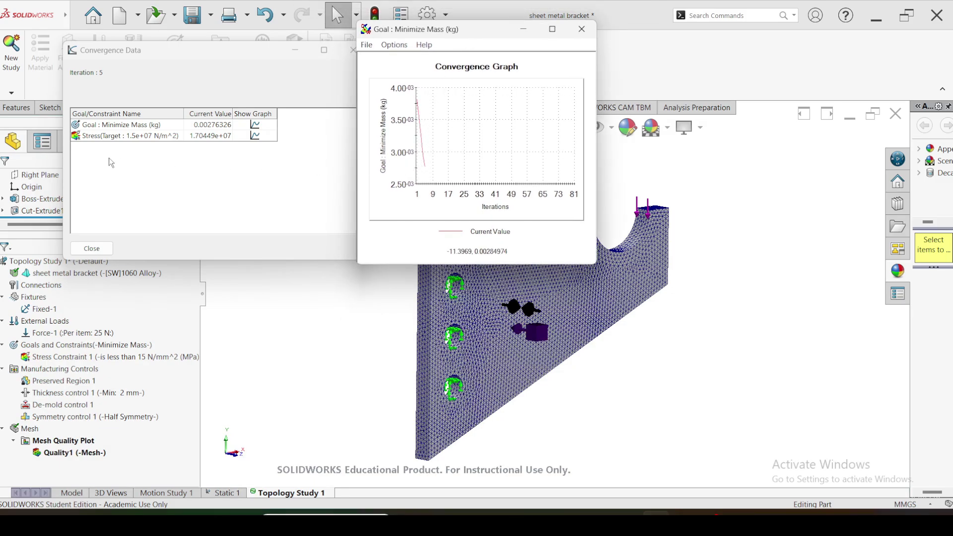
# - Open the stress constraint's convergence graph and arrange it beside the mass graph to compare both curves
pyautogui.click(255, 135)
pyautogui.moveTo(147, 25); pyautogui.dragTo(693, 40)
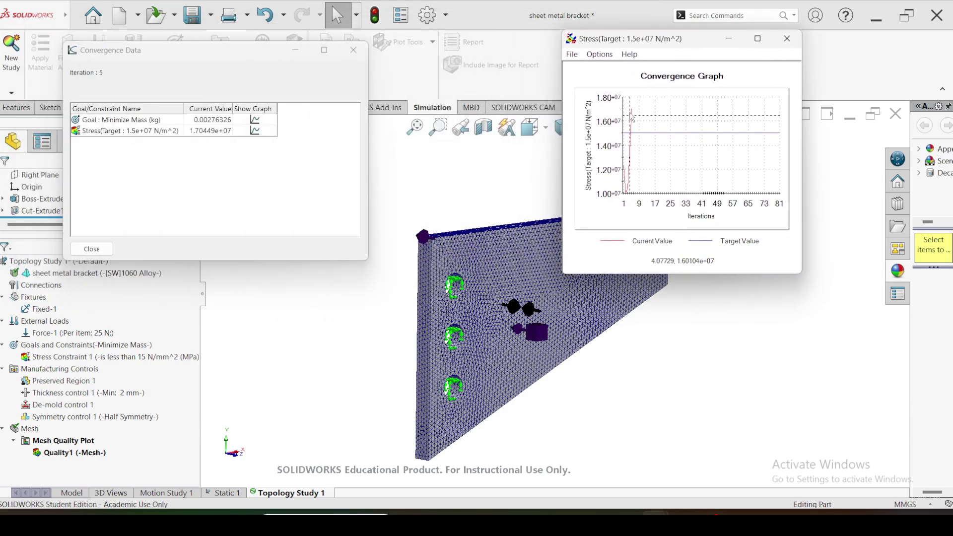
pyautogui.moveTo(657, 514)
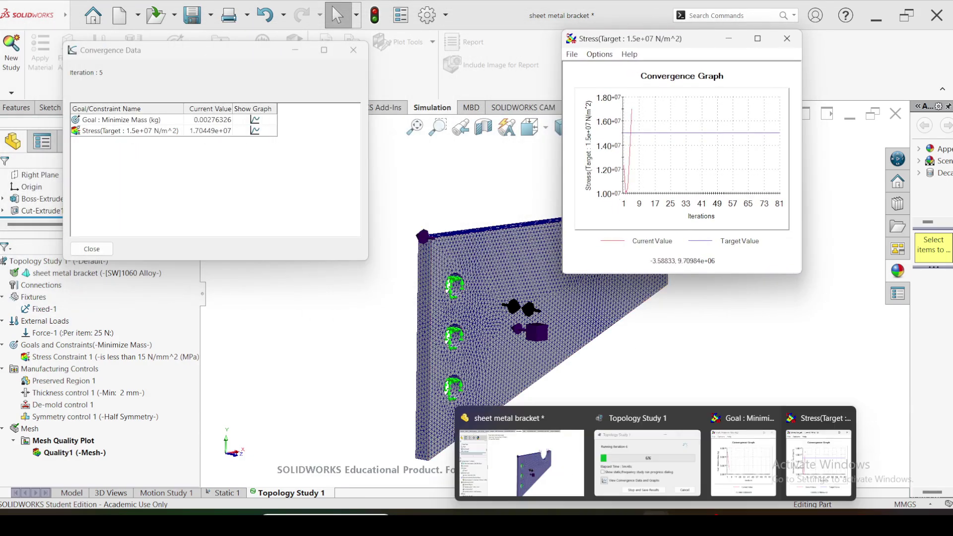
pyautogui.click(715, 481)
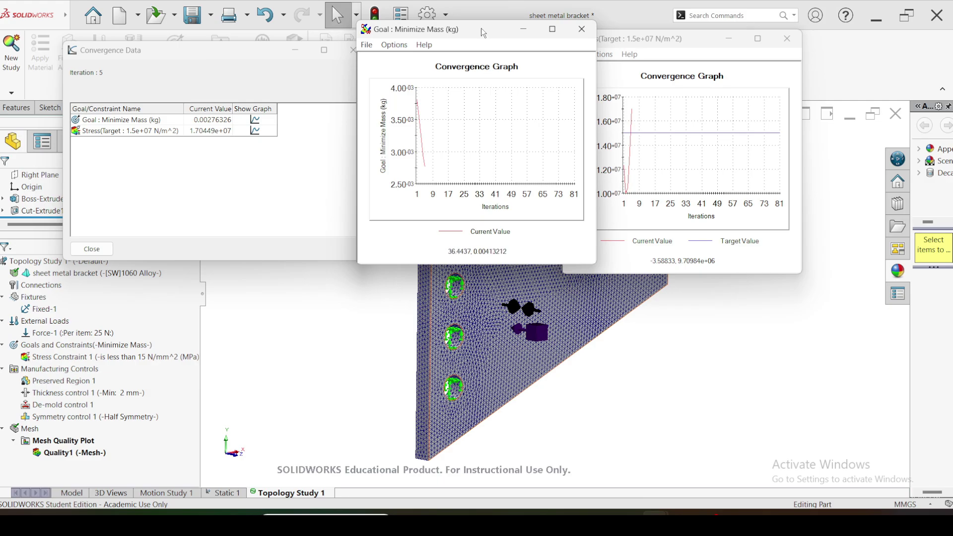
pyautogui.moveTo(481, 28); pyautogui.dragTo(446, 37)
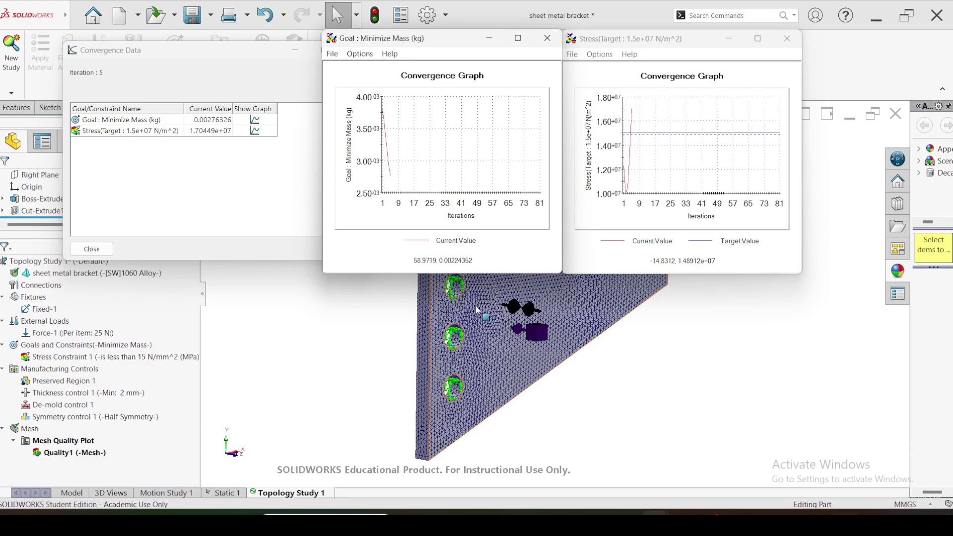
pyautogui.moveTo(226, 53); pyautogui.dragTo(194, 49)
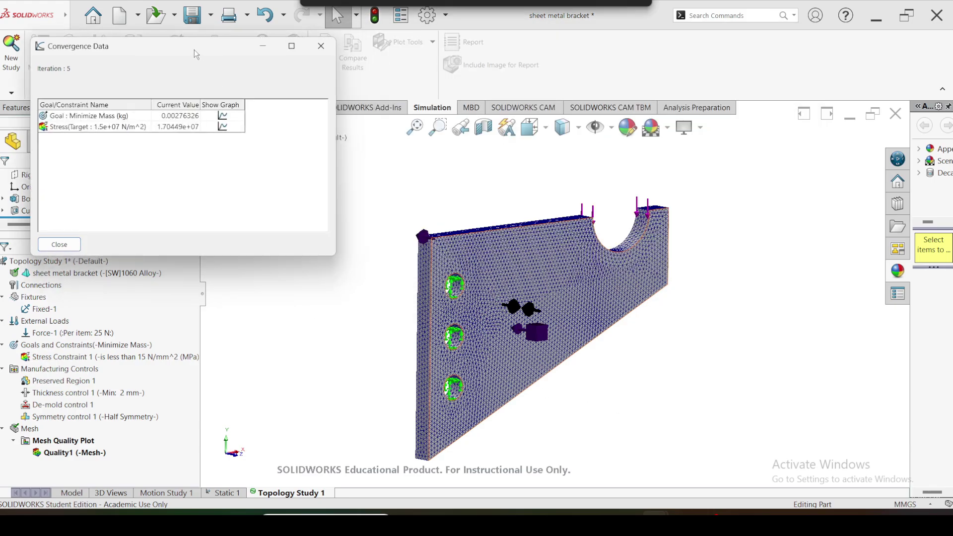
# - Close the convergence data and bring back the topology study's run progress window
pyautogui.click(58, 245)
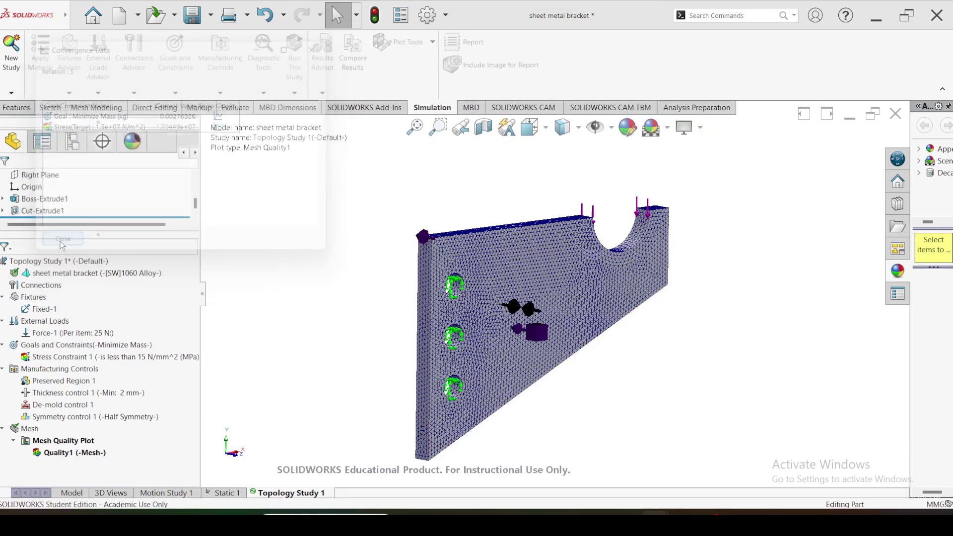
pyautogui.moveTo(653, 523)
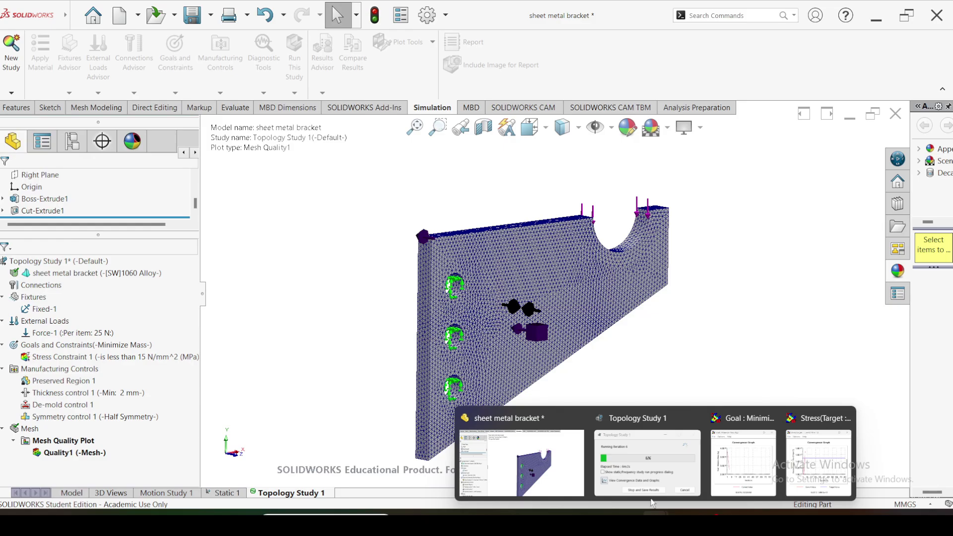
pyautogui.click(645, 480)
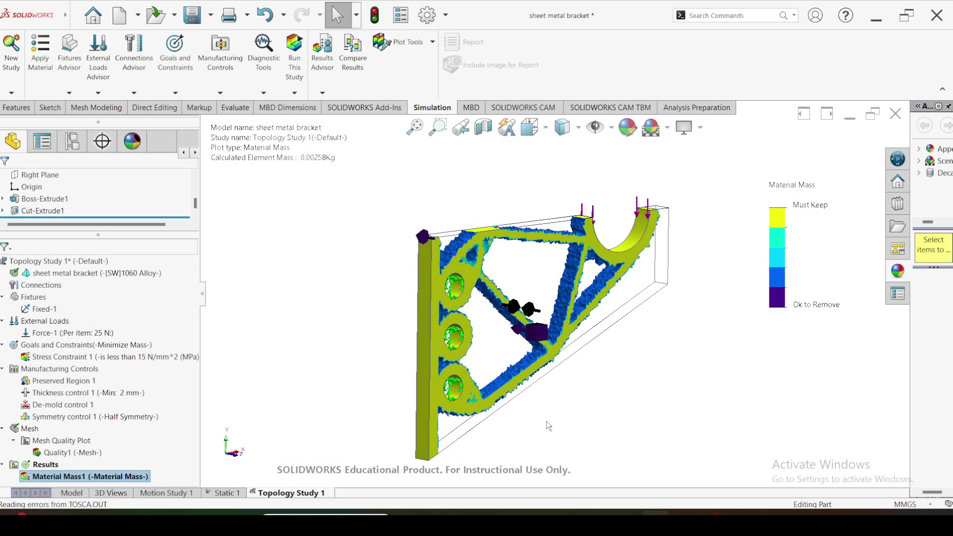
# - Review the Material Mass plot's definition and examine the optimized bracket shape, keeping the default mass setting
pyautogui.moveTo(548, 425); pyautogui.dragTo(526, 298, button='middle')
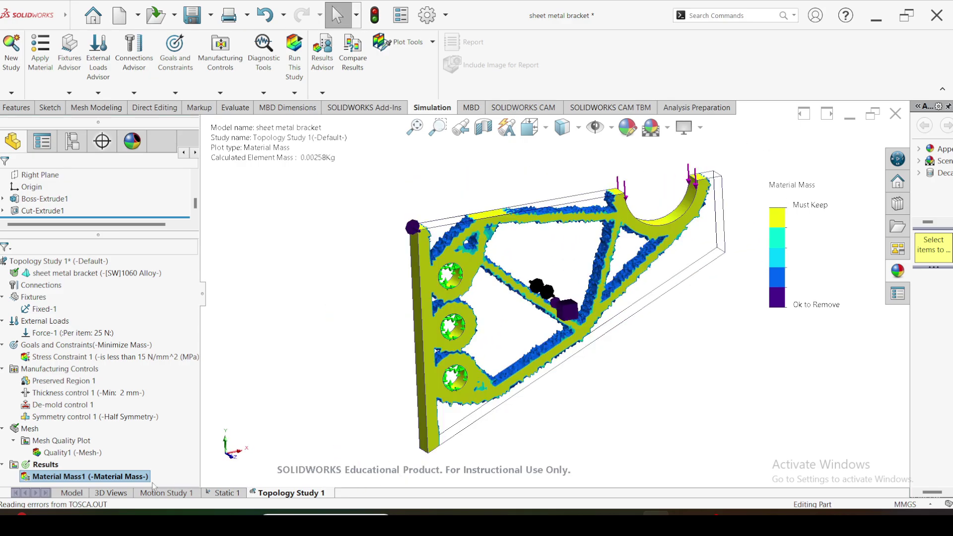
pyautogui.doubleClick(95, 478)
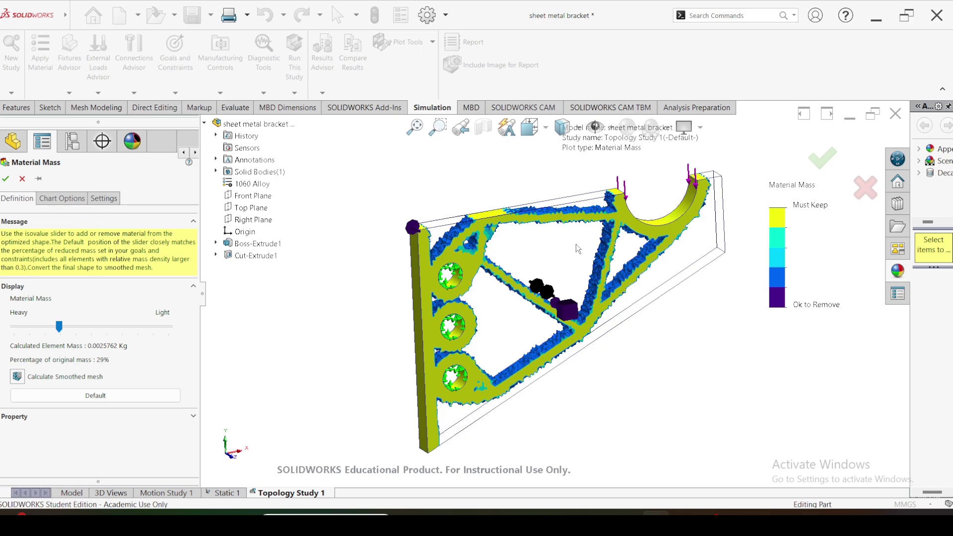
pyautogui.moveTo(576, 245); pyautogui.dragTo(304, 309, button='middle')
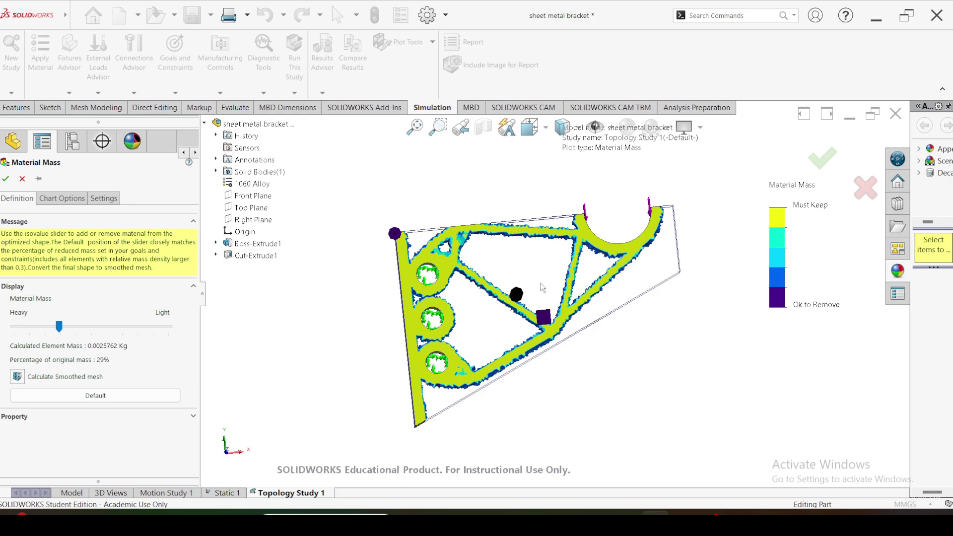
pyautogui.press('Return')
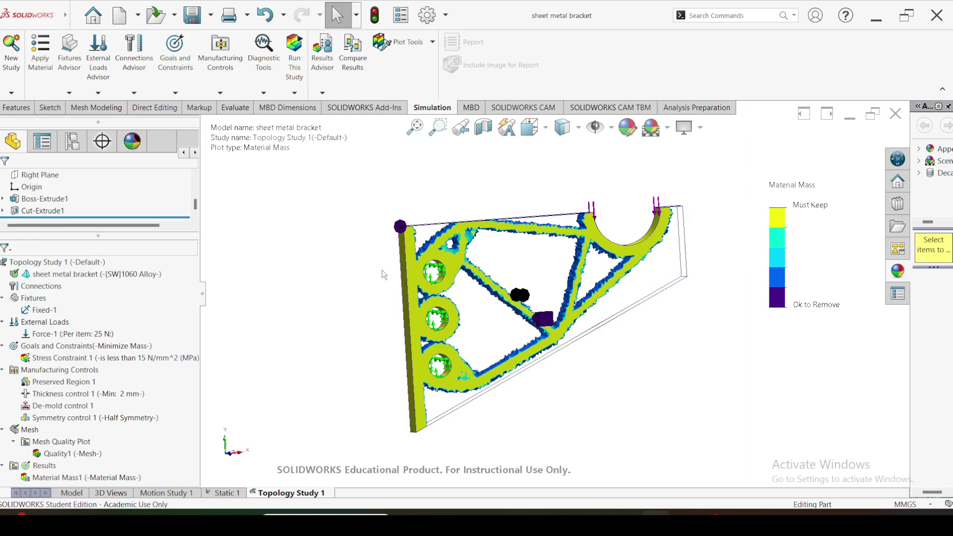
# - Set up a smoothed mesh export of the Material Mass plot to a new part file in the recording1 folder
pyautogui.rightClick(70, 477)
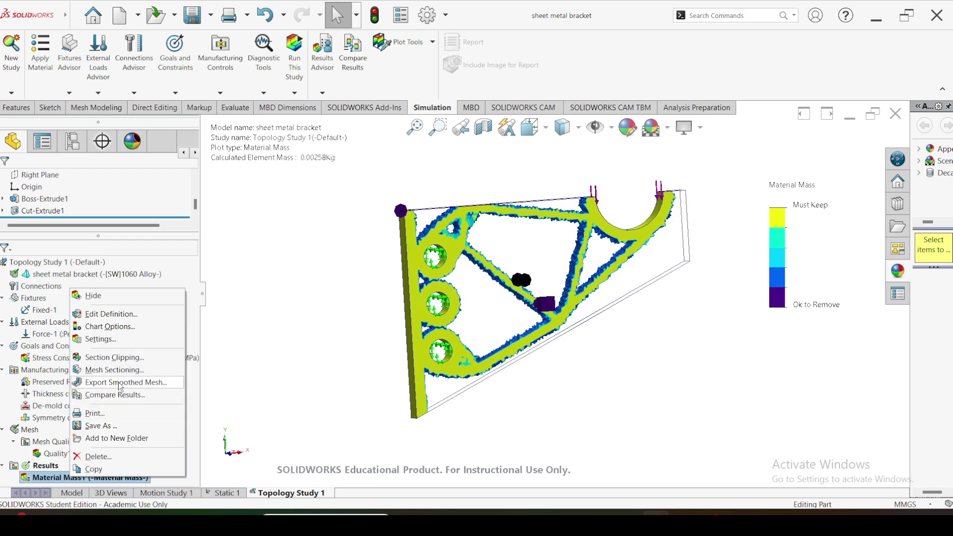
pyautogui.click(119, 387)
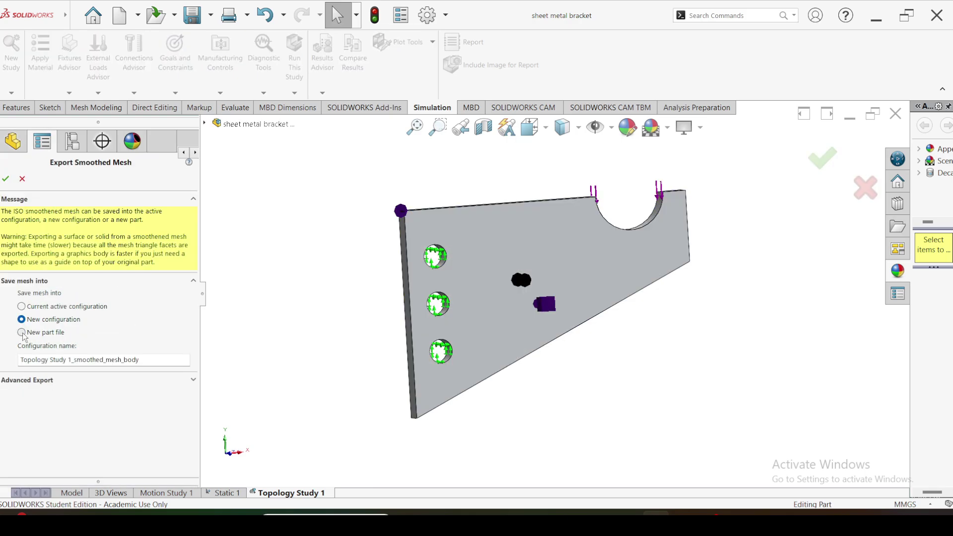
pyautogui.click(22, 333)
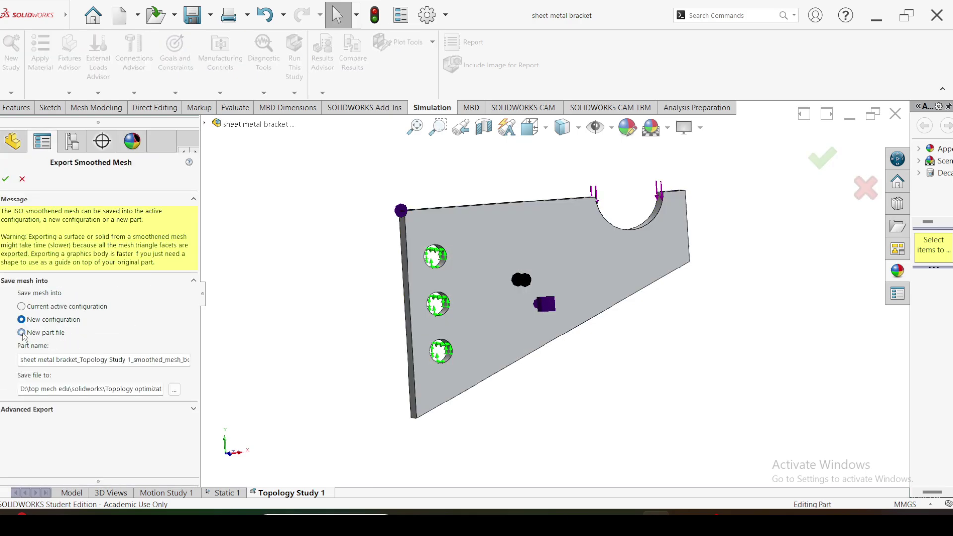
pyautogui.click(174, 390)
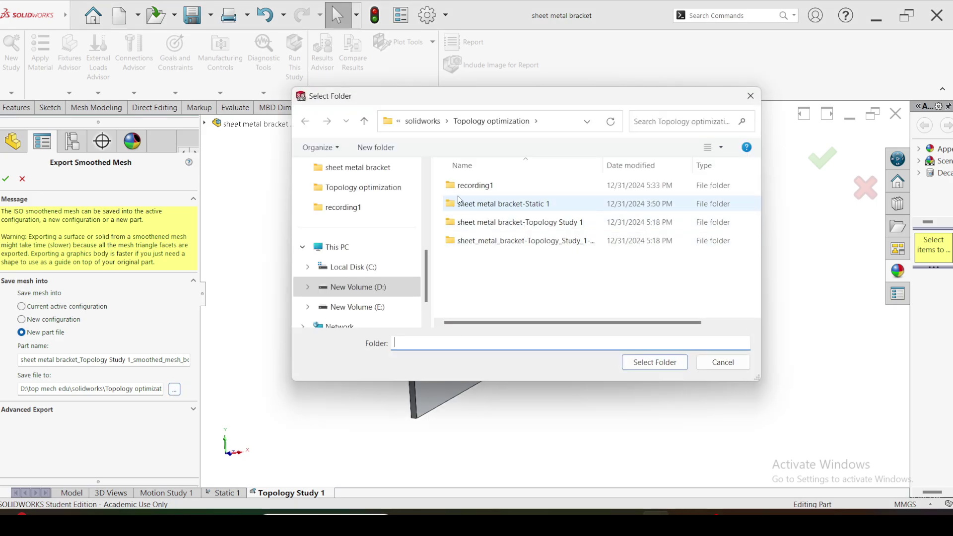
pyautogui.doubleClick(474, 185)
pyautogui.click(630, 368)
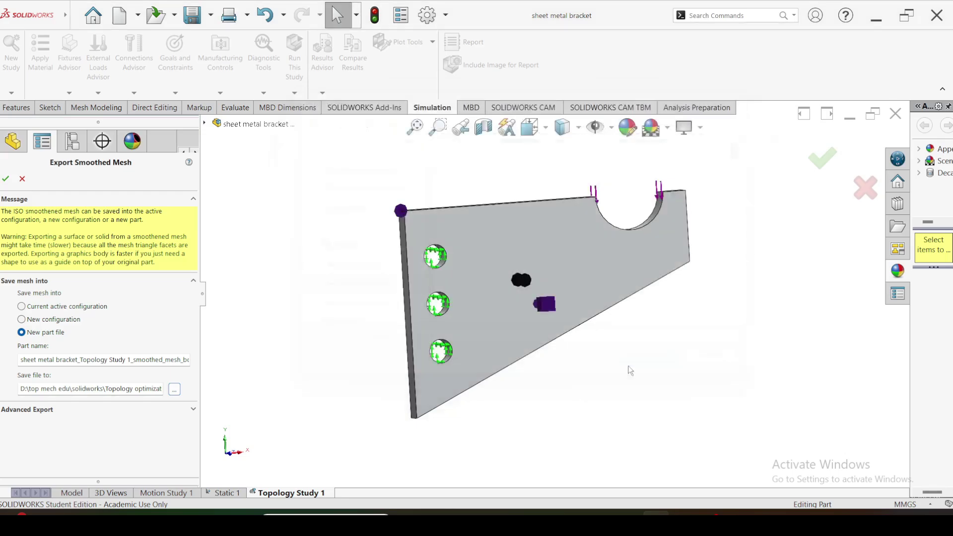
# - Name the exported part as the optimized sheet metal bracket and run the smoothed mesh export
pyautogui.click(123, 360)
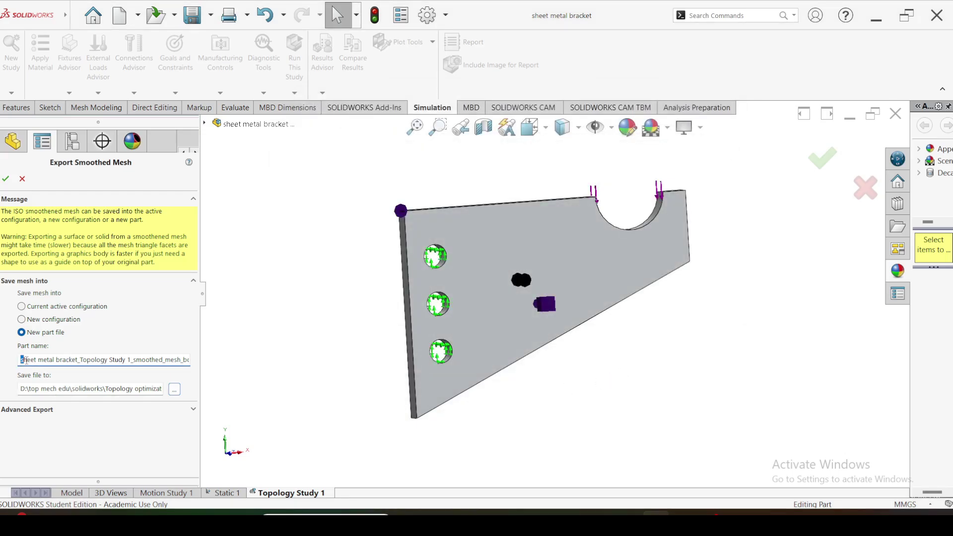
pyautogui.moveTo(22, 359); pyautogui.dragTo(199, 362)
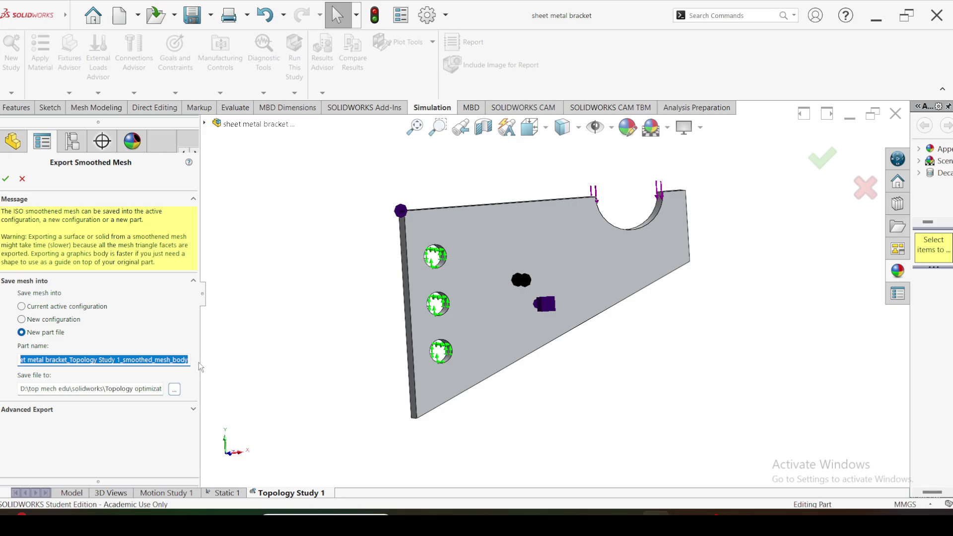
pyautogui.write('optimizedd sheet metal bra')
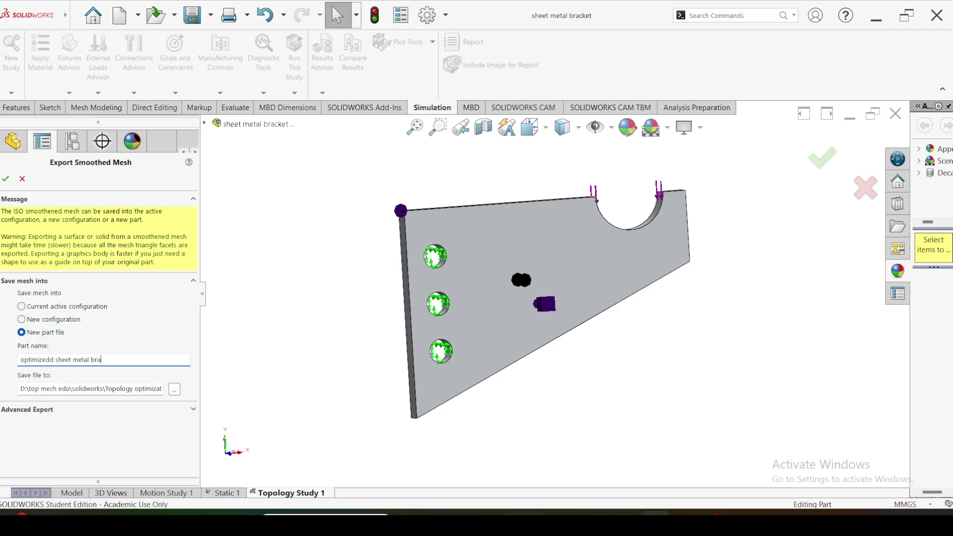
pyautogui.write('t')
pyautogui.click(6, 179)
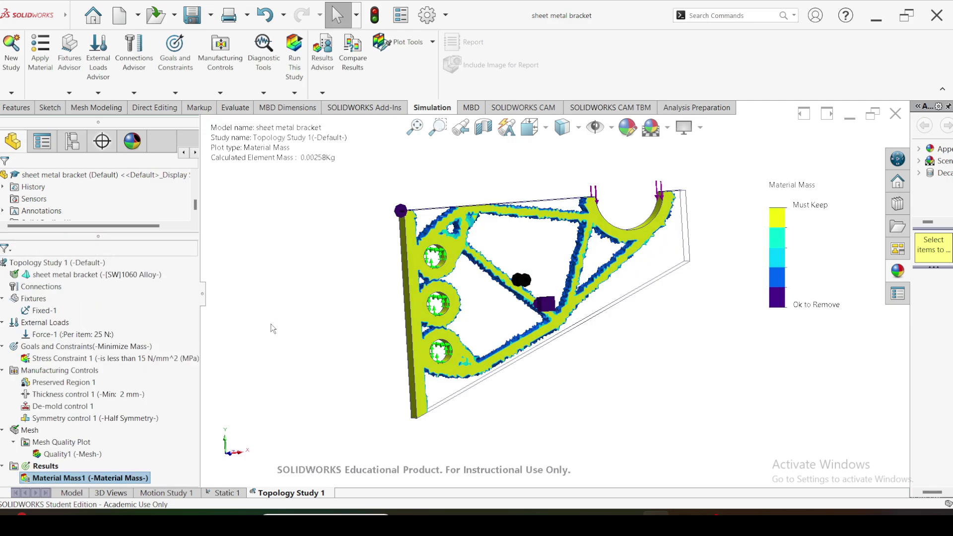
# - Return to the part model and overlay the topology study's Material Mass1 result using Simulation Display
pyautogui.click(72, 493)
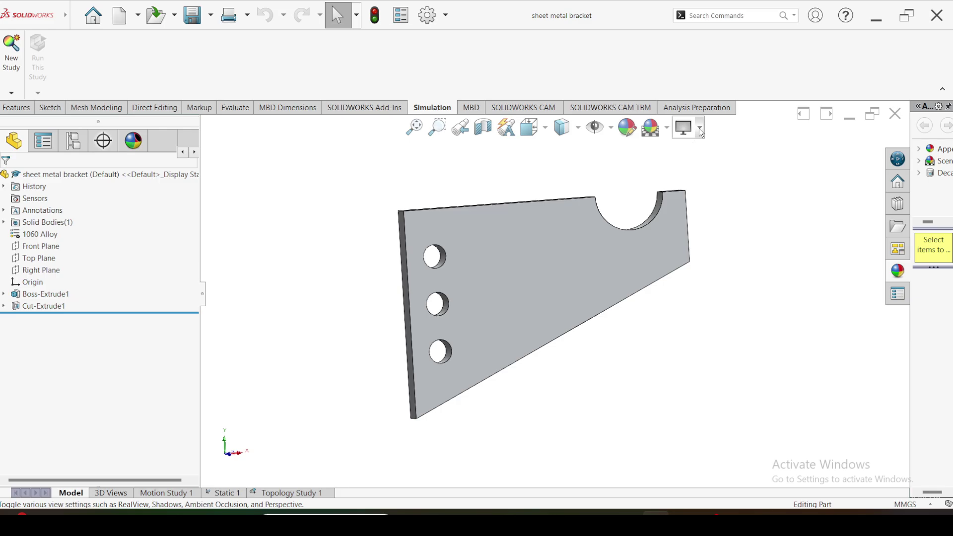
pyautogui.click(700, 130)
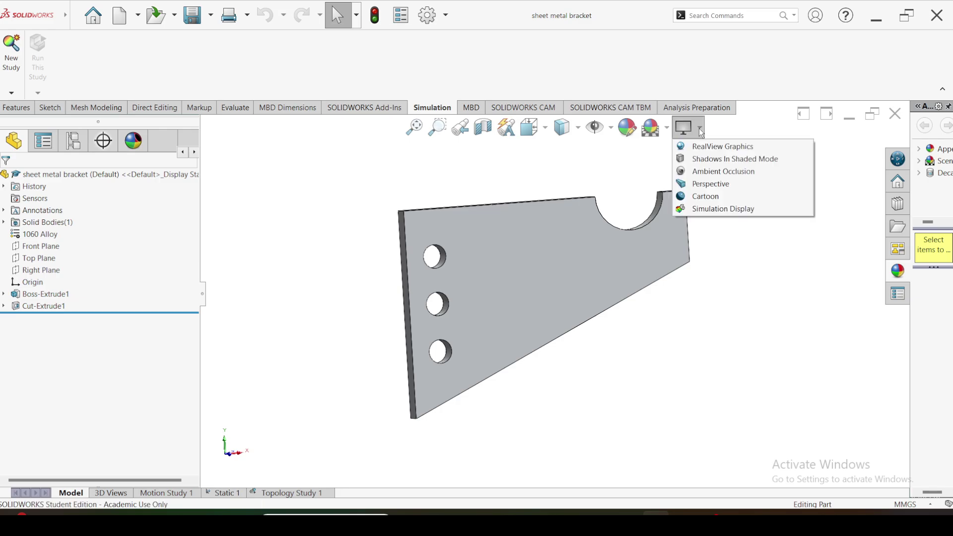
pyautogui.click(716, 209)
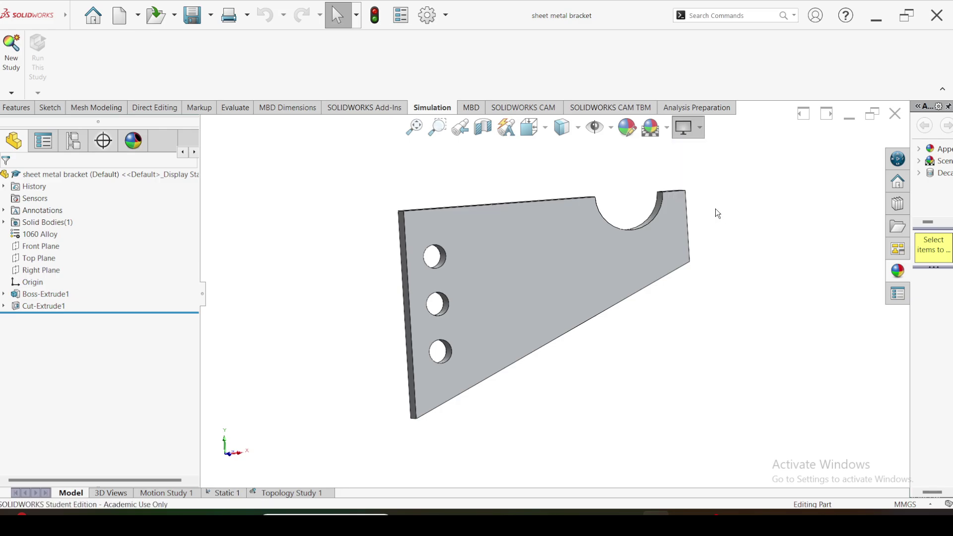
pyautogui.click(587, 410)
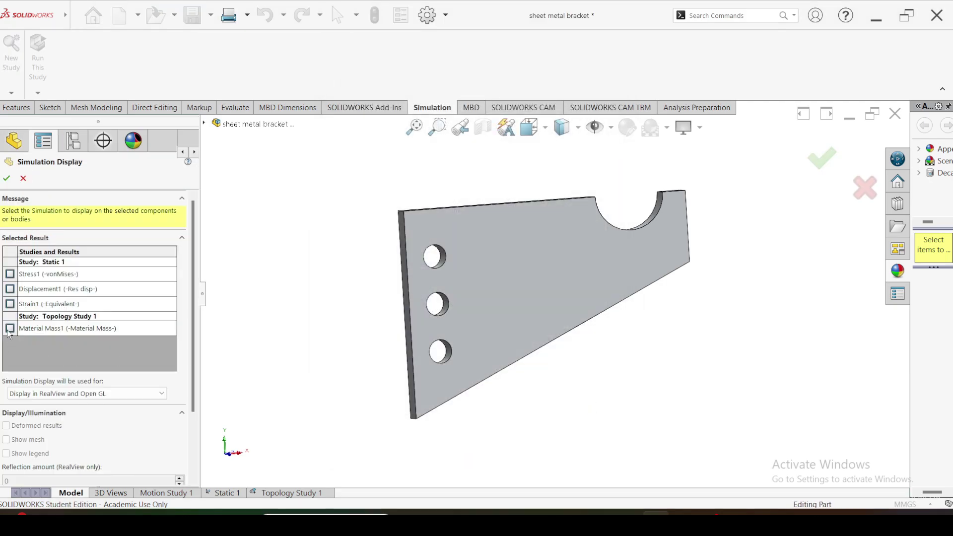
pyautogui.click(10, 328)
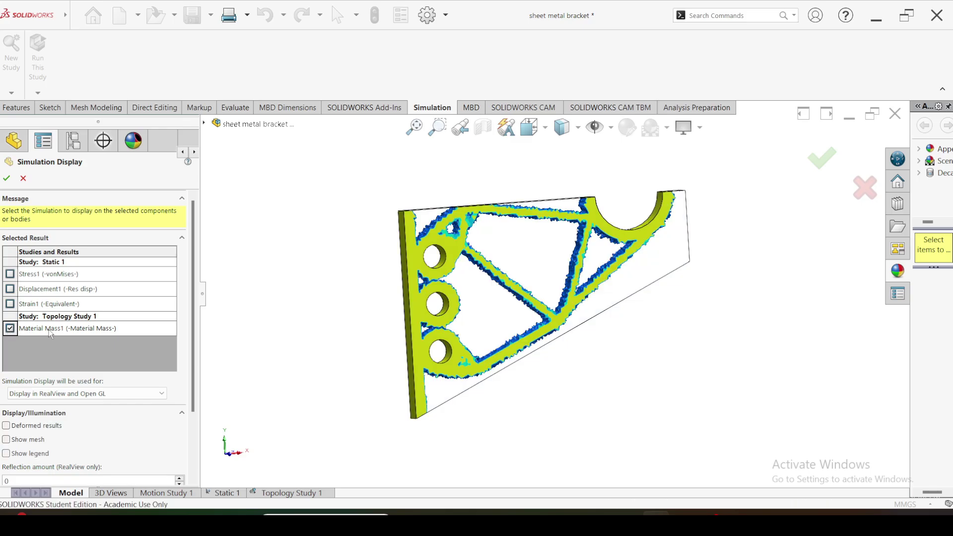
pyautogui.click(7, 178)
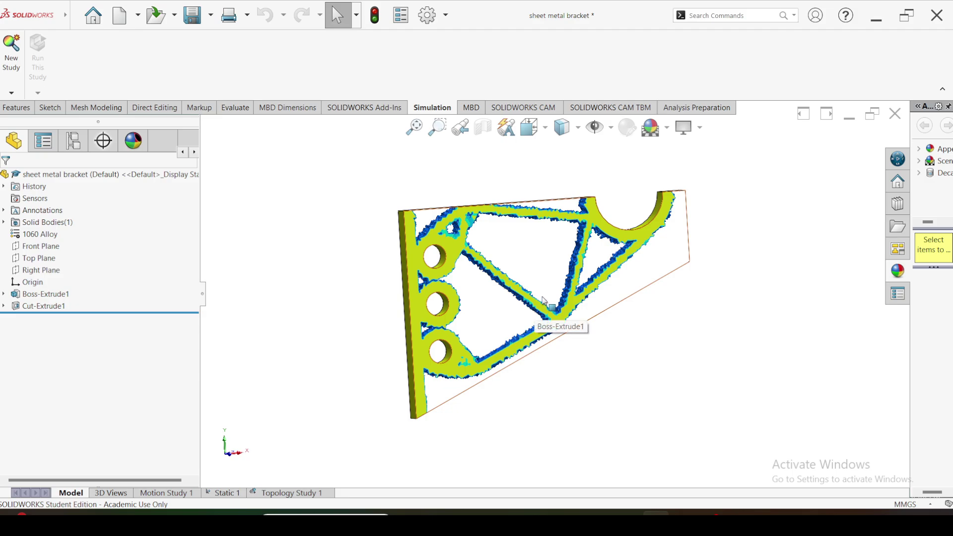
# - Start a sketch on the bracket's front face and trace the slanted end of the large central opening with a line about 4.7 mm long
pyautogui.scroll(-2, 541, 303)
pyautogui.moveTo(540, 303); pyautogui.dragTo(546, 325, button='middle')
pyautogui.scroll(4, 545, 325)
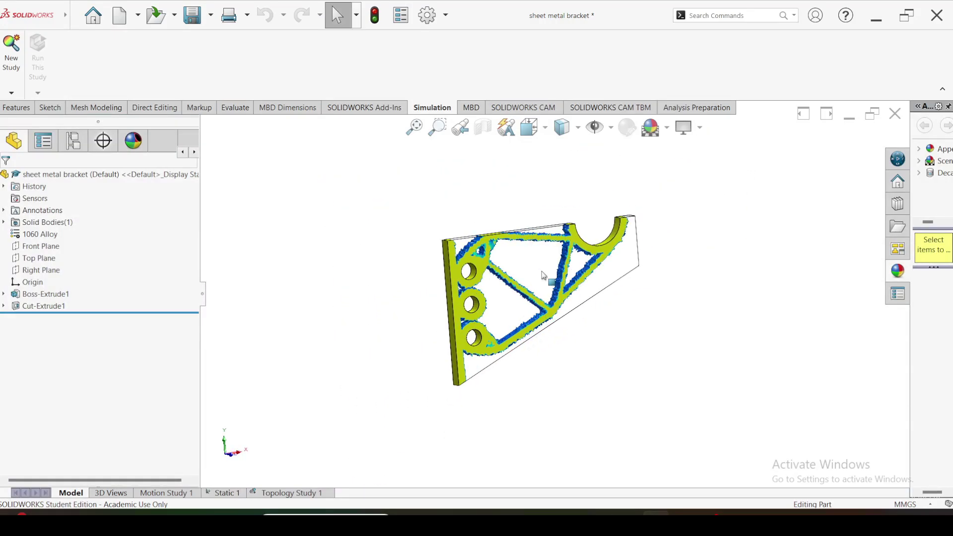
pyautogui.scroll(-2, 549, 293)
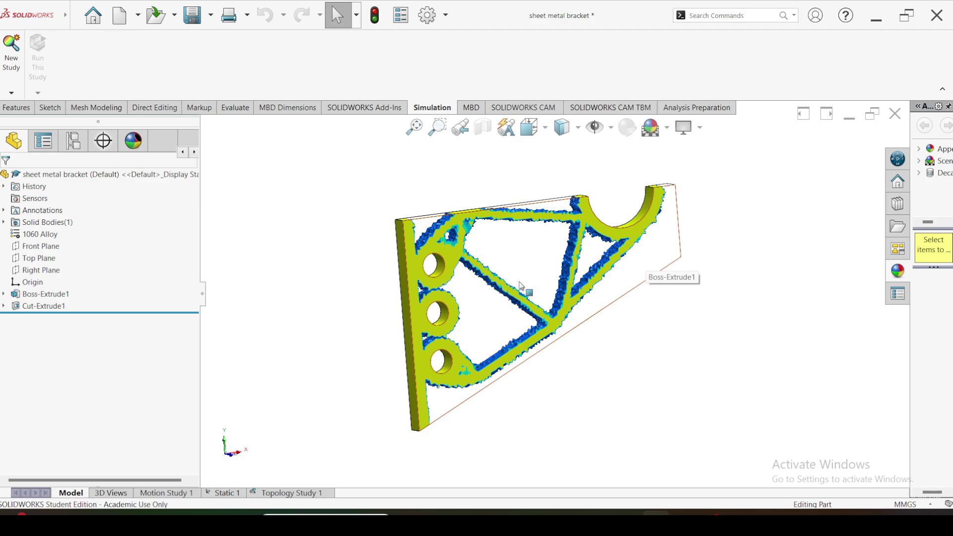
pyautogui.click(654, 260)
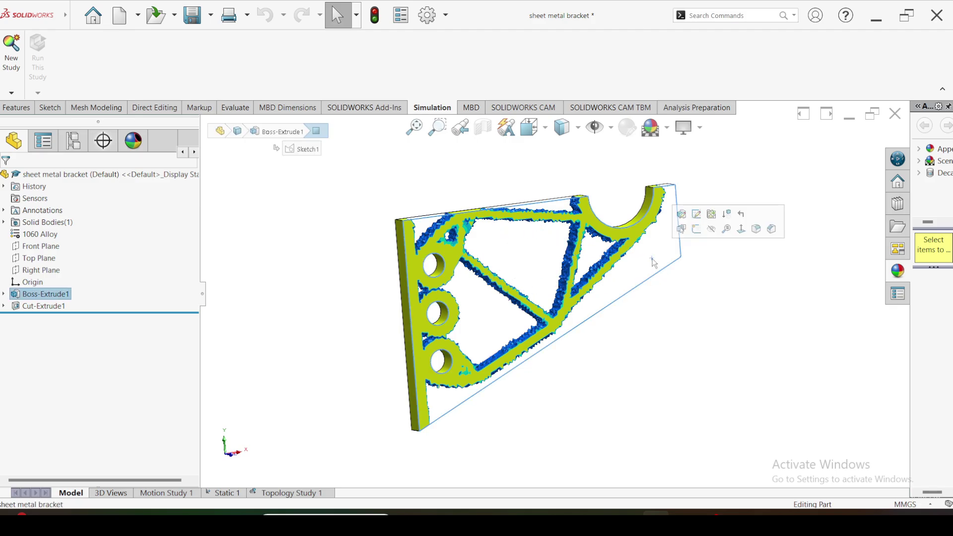
pyautogui.click(698, 232)
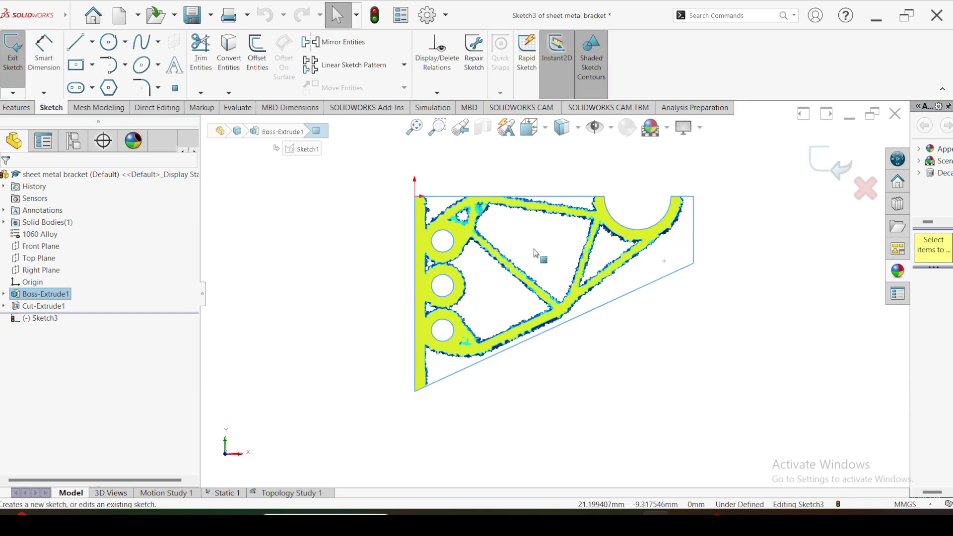
pyautogui.scroll(-3, 570, 233)
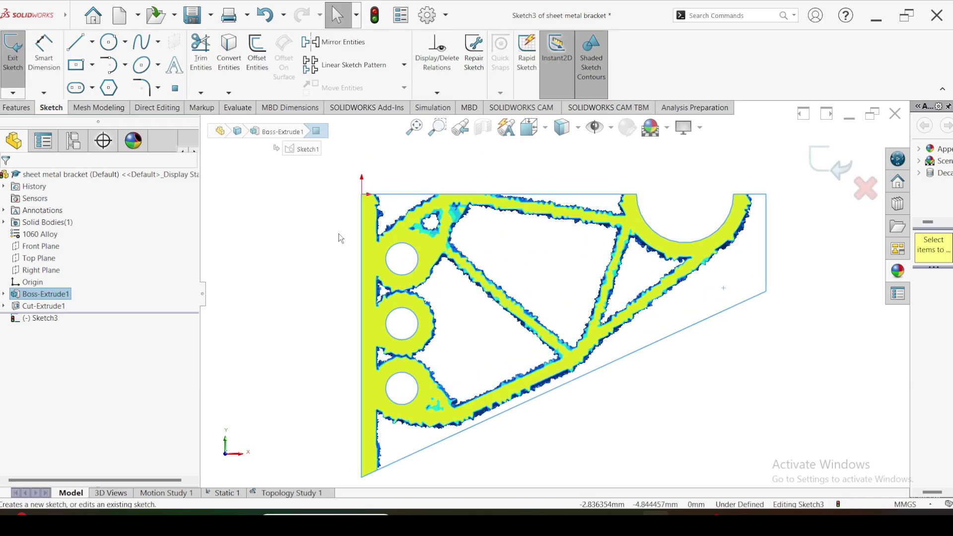
pyautogui.click(75, 42)
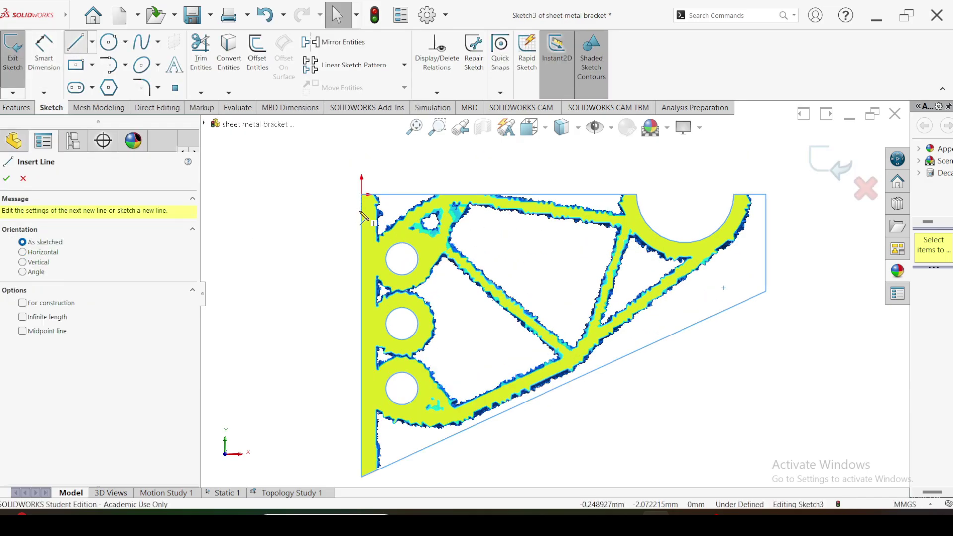
pyautogui.click(471, 206)
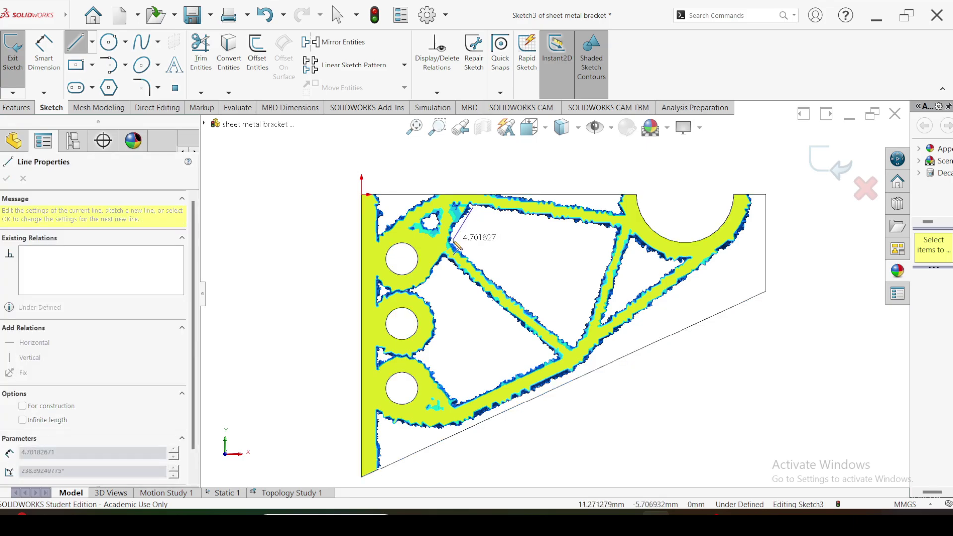
pyautogui.click(451, 241)
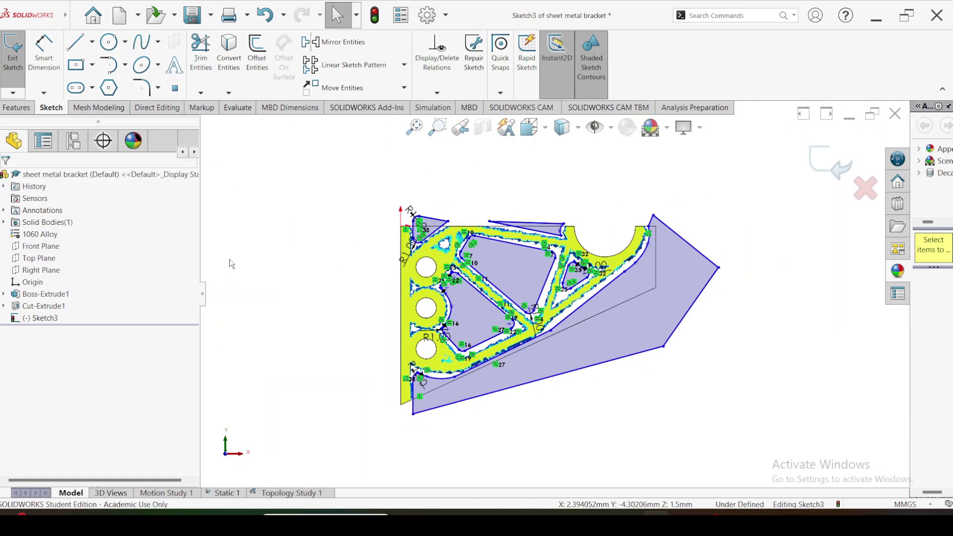
# - Cut-extrude the traced regions through the bracket in both directions, blind 10 mm each way
pyautogui.click(17, 109)
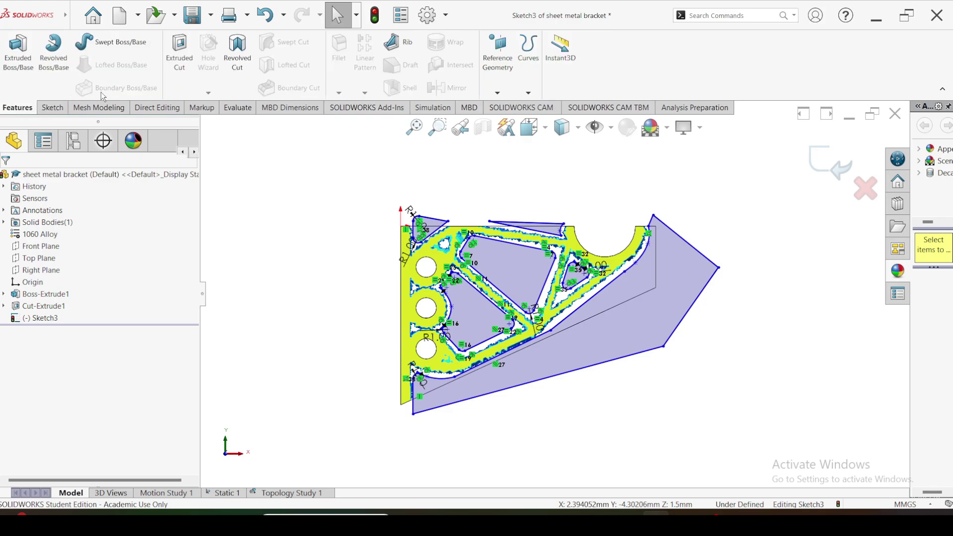
pyautogui.click(179, 59)
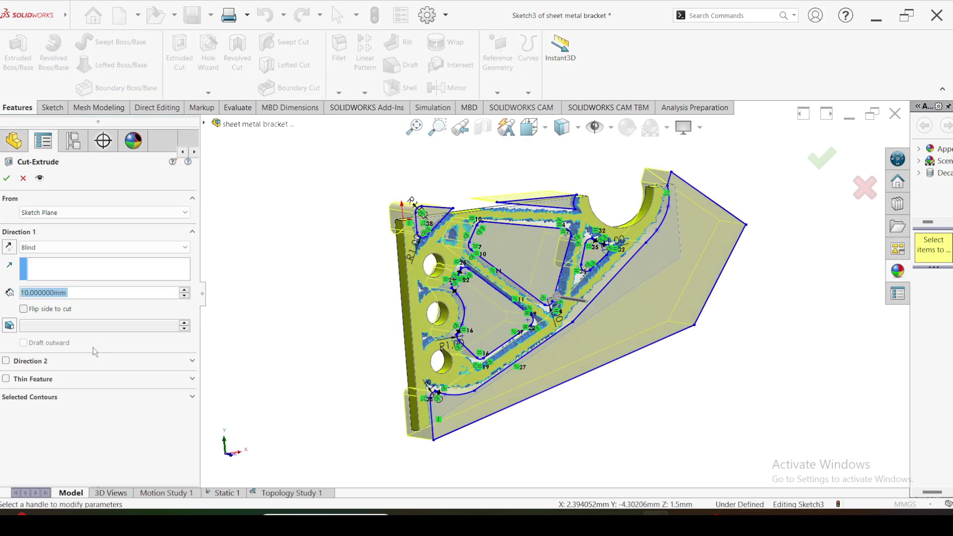
pyautogui.click(6, 361)
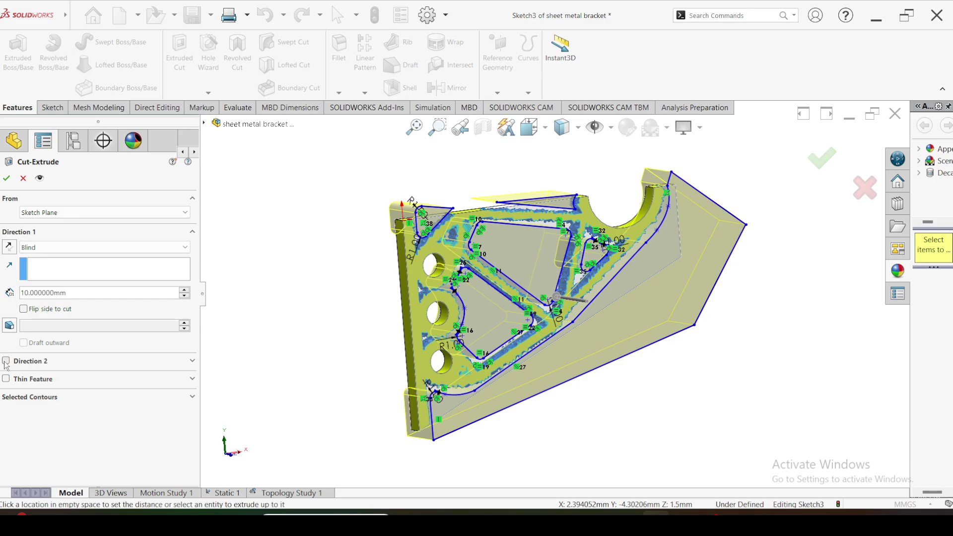
pyautogui.moveTo(366, 263)
pyautogui.mouseDown(button='middle')
pyautogui.moveTo(353, 315)
pyautogui.moveTo(279, 297)
pyautogui.moveTo(255, 386)
pyautogui.moveTo(248, 368)
pyautogui.mouseUp(button='middle')
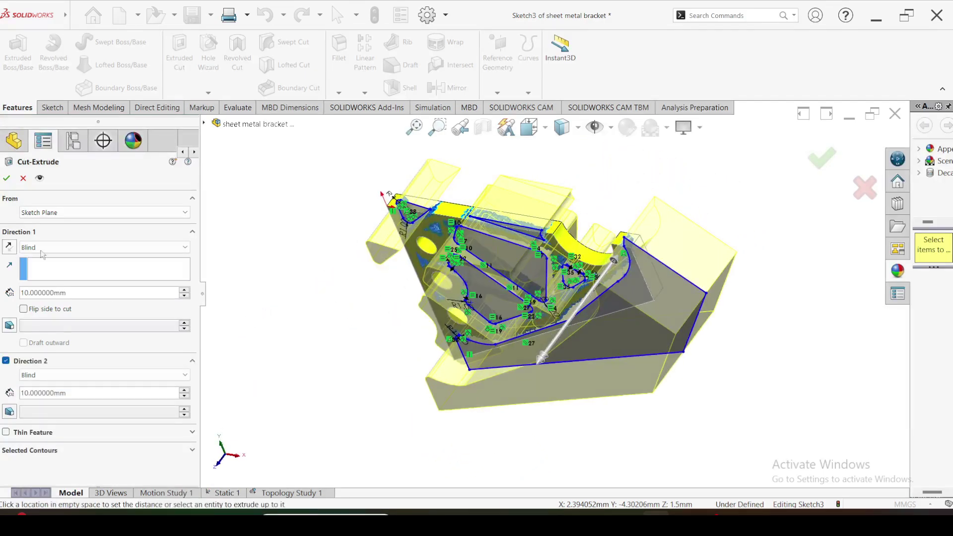
pyautogui.click(6, 178)
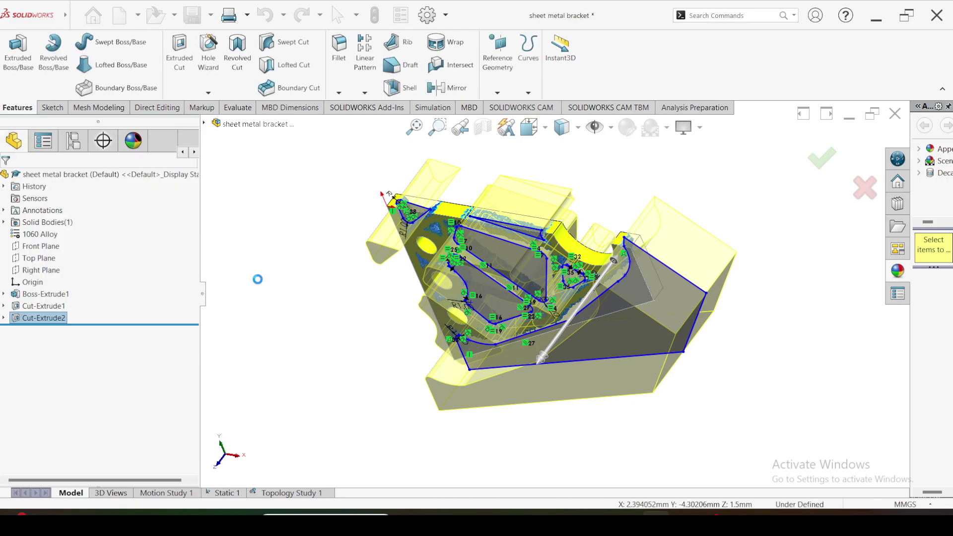
# - Turn off the simulation result overlay and inspect the cut bracket from several angles
pyautogui.moveTo(333, 308); pyautogui.dragTo(536, 282, button='middle')
pyautogui.click(703, 132)
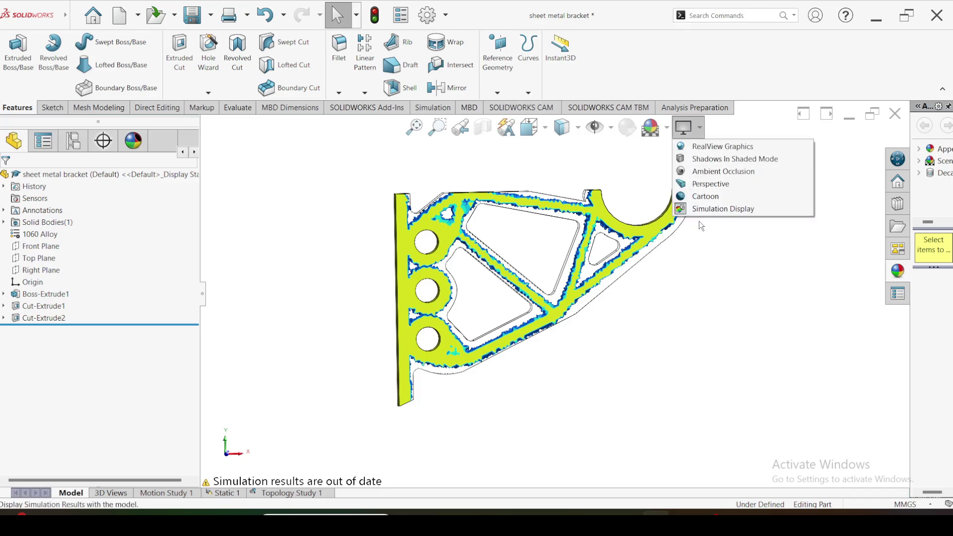
pyautogui.click(711, 209)
pyautogui.moveTo(523, 317); pyautogui.dragTo(519, 260, button='middle')
pyautogui.scroll(3, 483, 354)
pyautogui.moveTo(483, 353); pyautogui.dragTo(536, 278, button='middle')
# - Open the material settings for the bracket's 1060 Alloy
pyautogui.rightClick(49, 234)
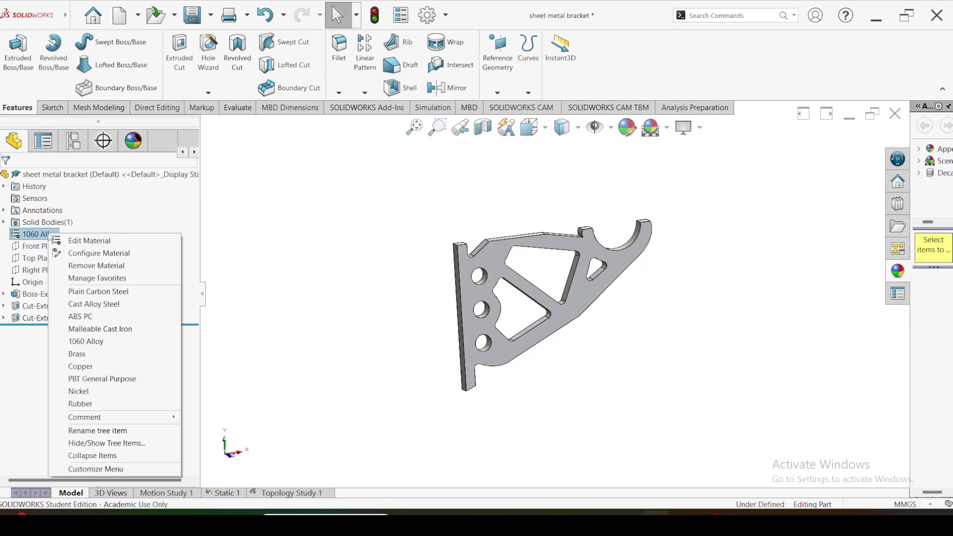
pyautogui.click(84, 241)
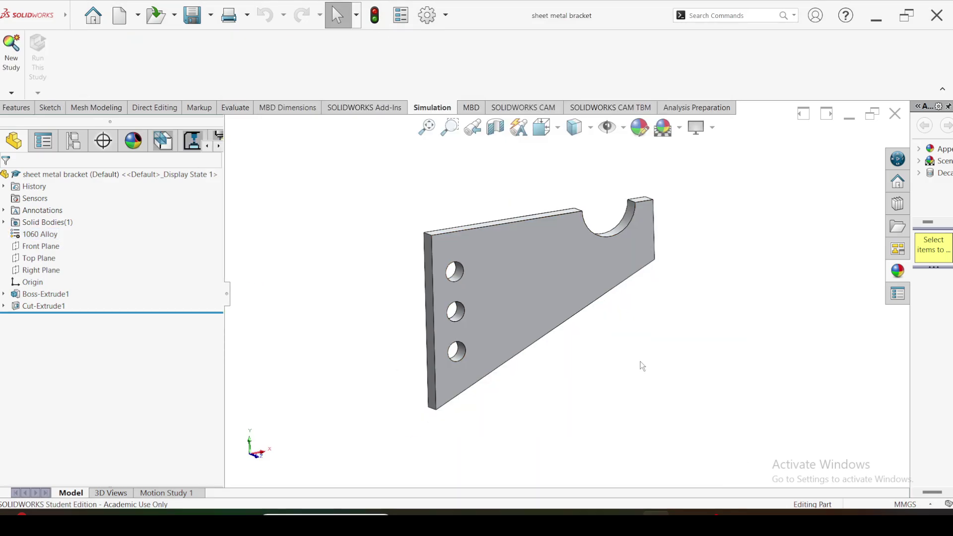
# - Check the mass properties of the original bracket without the topology cutouts and close the report
pyautogui.scroll(-2, 596, 287)
pyautogui.click(161, 16)
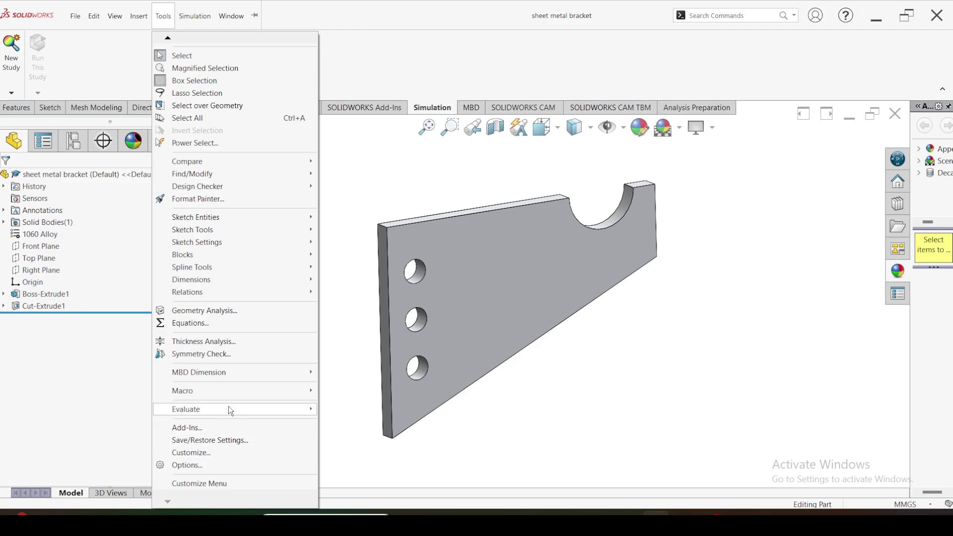
pyautogui.moveTo(247, 409)
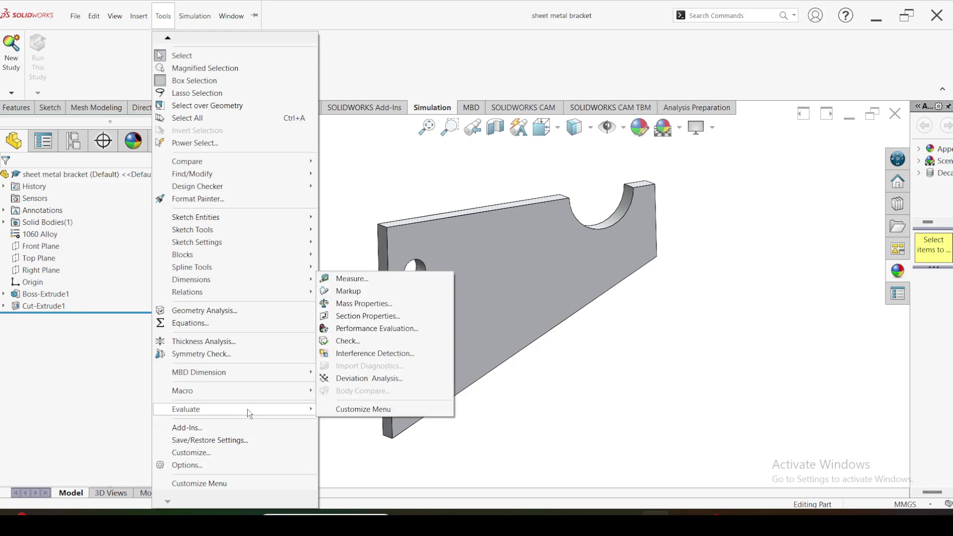
pyautogui.click(351, 304)
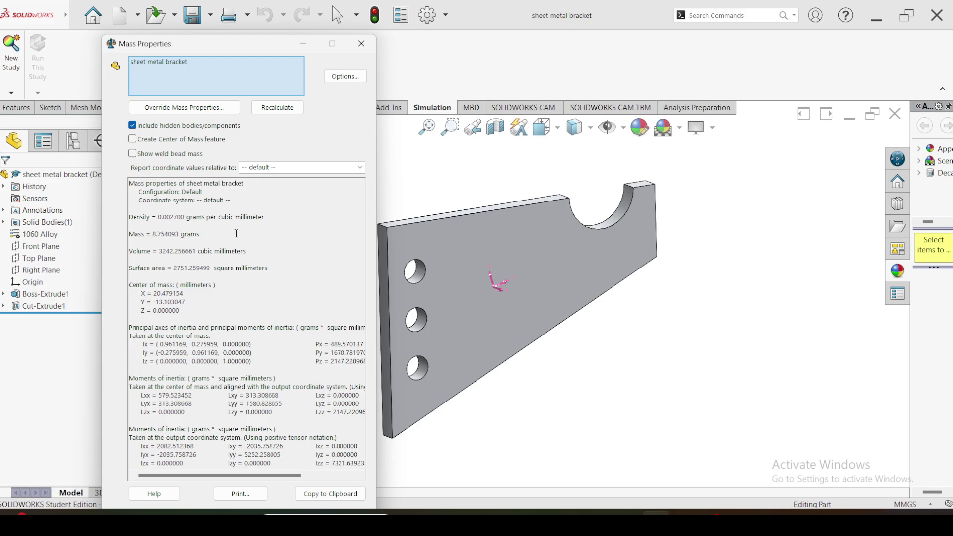
pyautogui.click(362, 43)
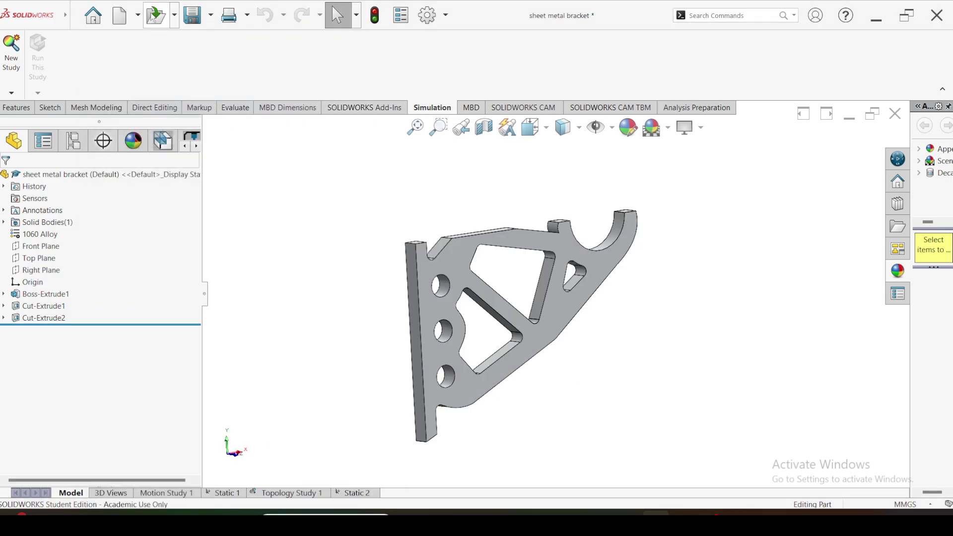
# - Check the mass properties of the cut bracket and close the report
pyautogui.click(73, 16)
pyautogui.click(74, 16)
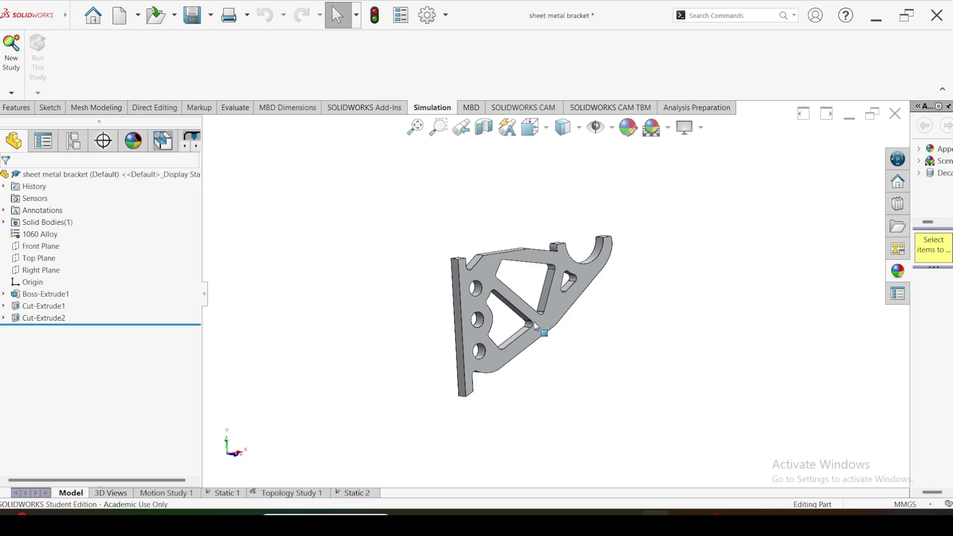
pyautogui.hotkey('ctrl', 'Left')
pyautogui.click(73, 15)
pyautogui.click(74, 16)
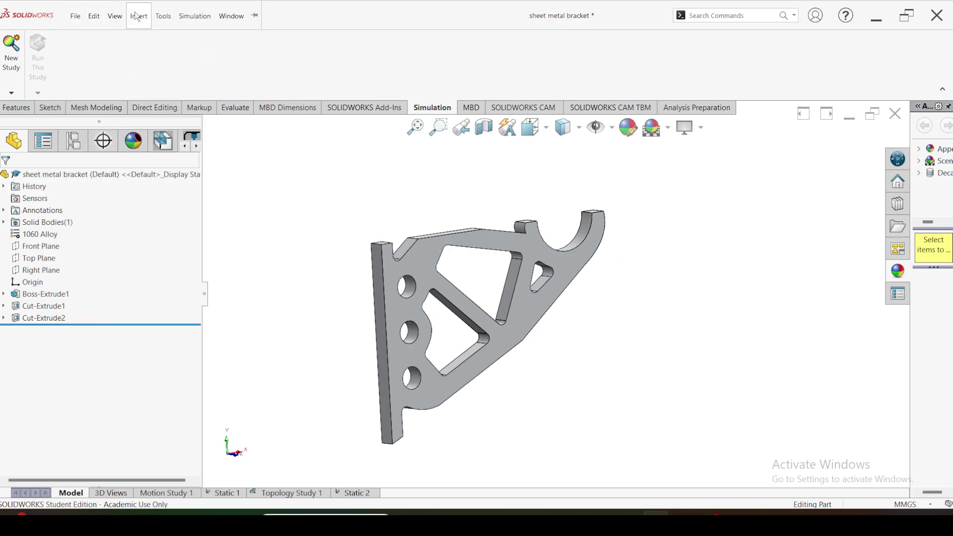
pyautogui.click(185, 19)
pyautogui.click(163, 16)
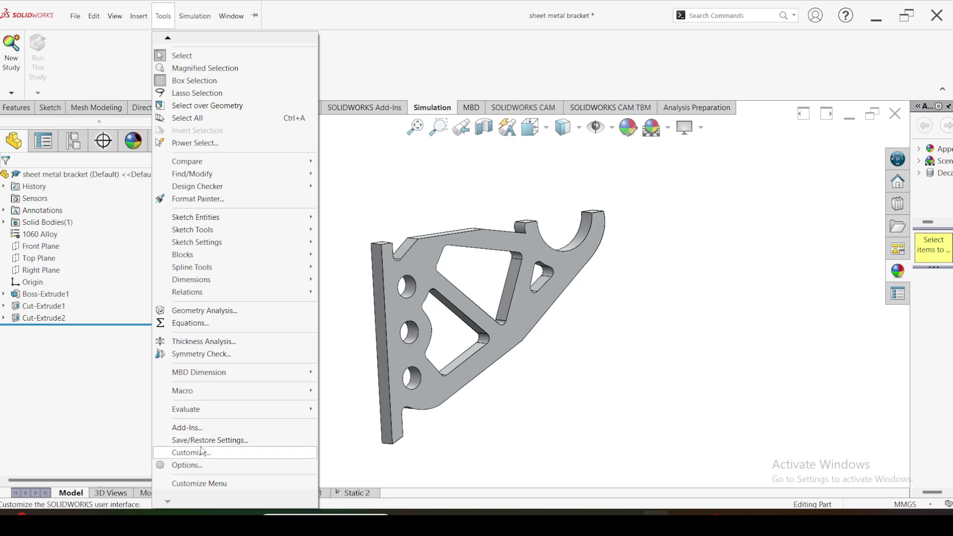
pyautogui.moveTo(220, 411)
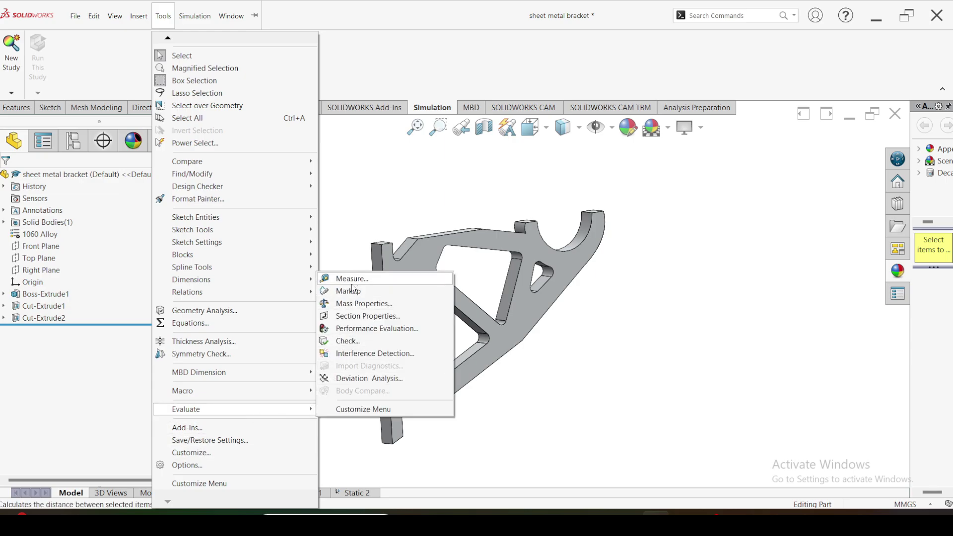
pyautogui.click(354, 304)
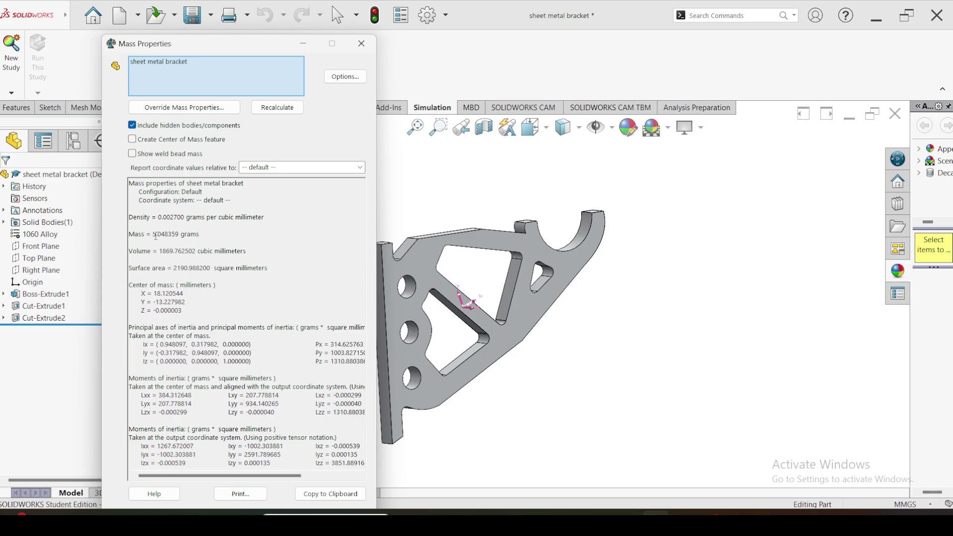
pyautogui.moveTo(199, 43); pyautogui.dragTo(144, 34)
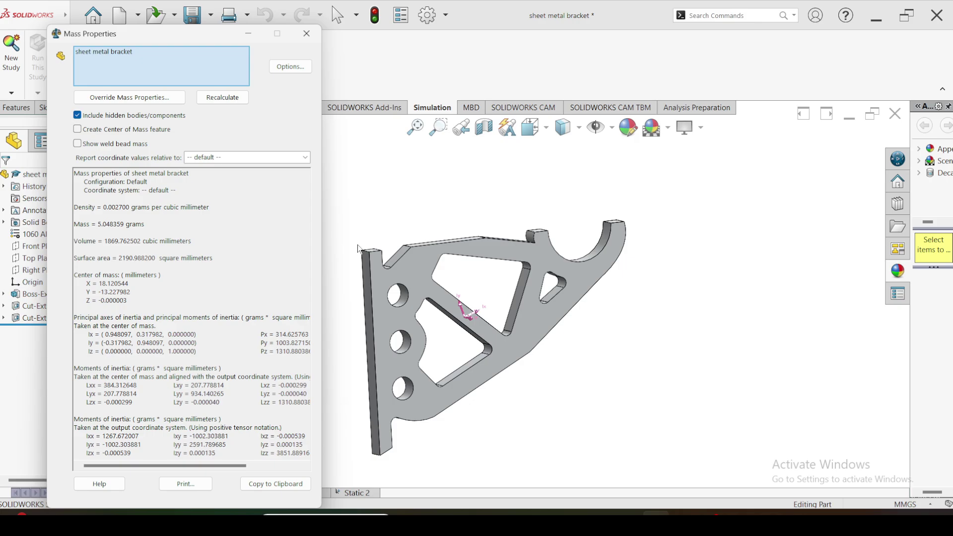
pyautogui.click(306, 34)
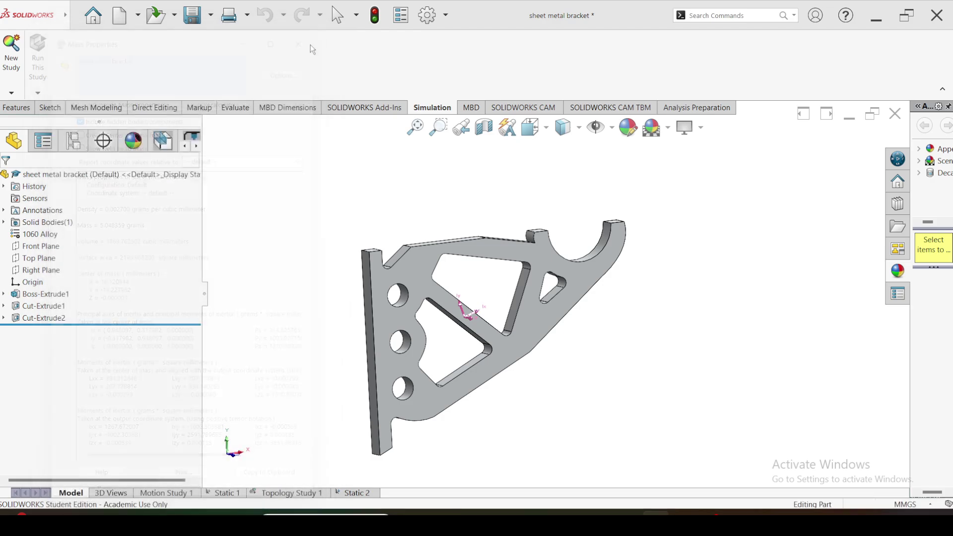
# - Create a new static simulation study for the cut bracket
pyautogui.scroll(2, 483, 307)
pyautogui.scroll(-5, 573, 285)
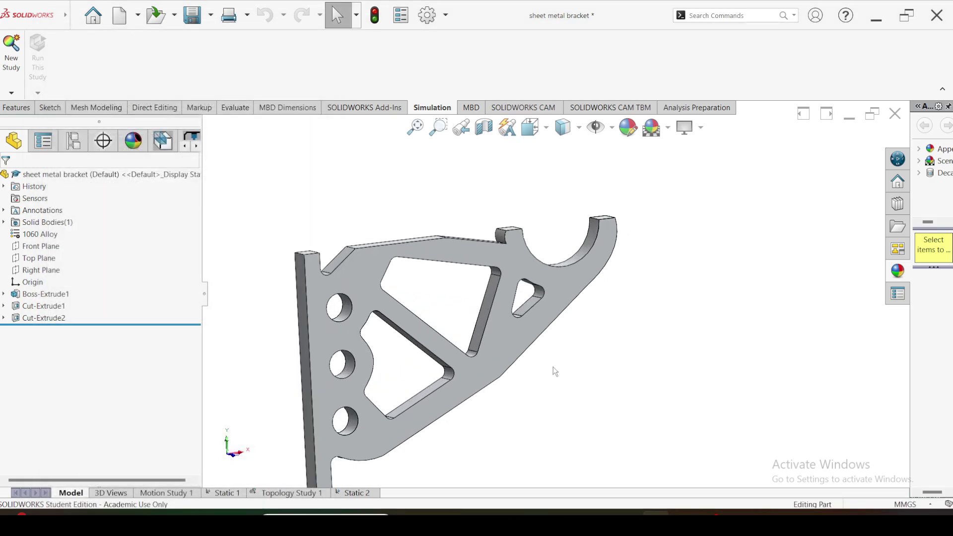
pyautogui.moveTo(432, 333)
pyautogui.mouseDown(button='middle')
pyautogui.moveTo(436, 315)
pyautogui.moveTo(438, 326)
pyautogui.moveTo(418, 330)
pyautogui.mouseUp(button='middle')
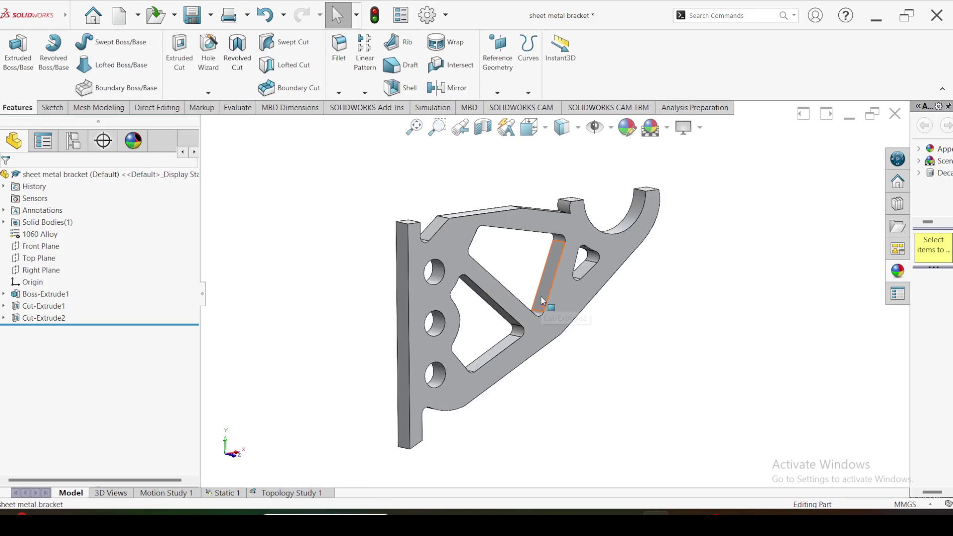
pyautogui.moveTo(542, 301); pyautogui.dragTo(506, 310, button='middle')
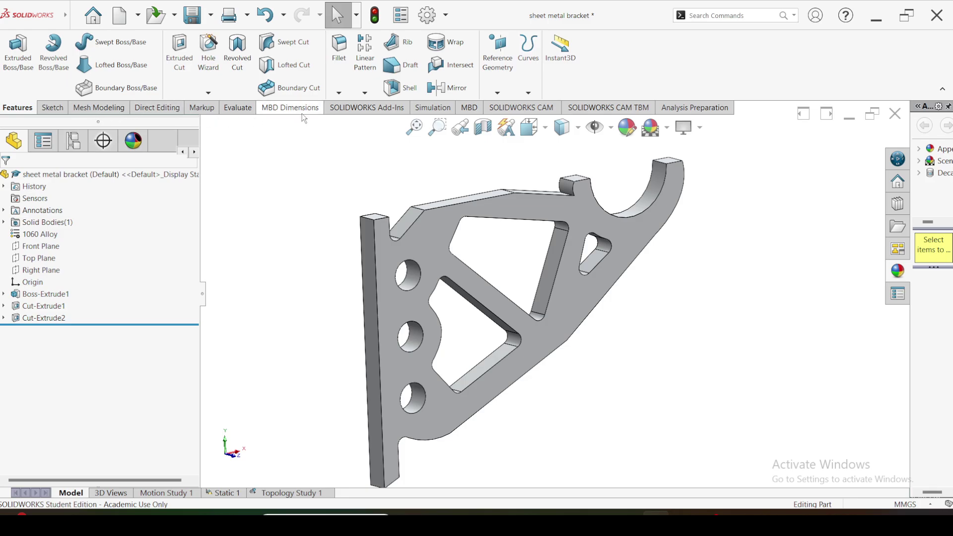
pyautogui.click(430, 108)
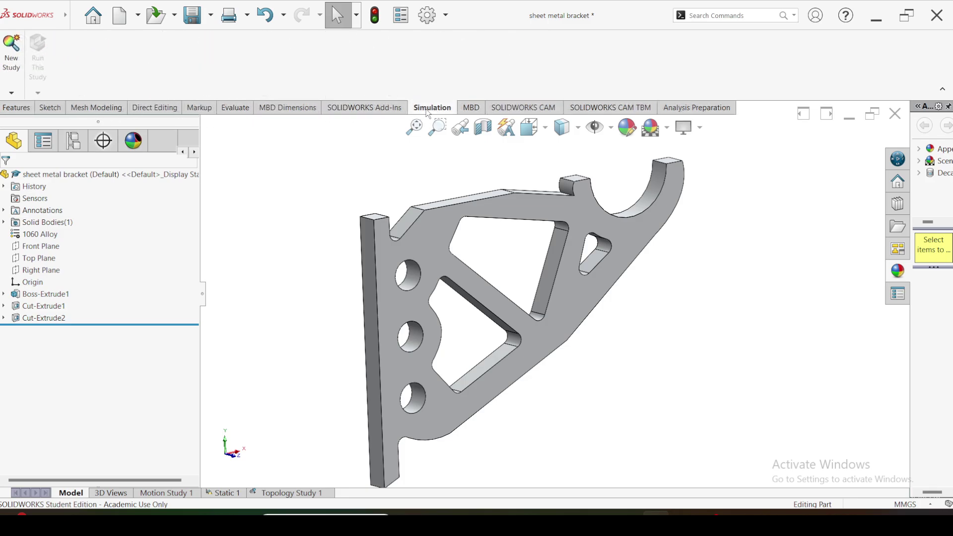
pyautogui.click(20, 84)
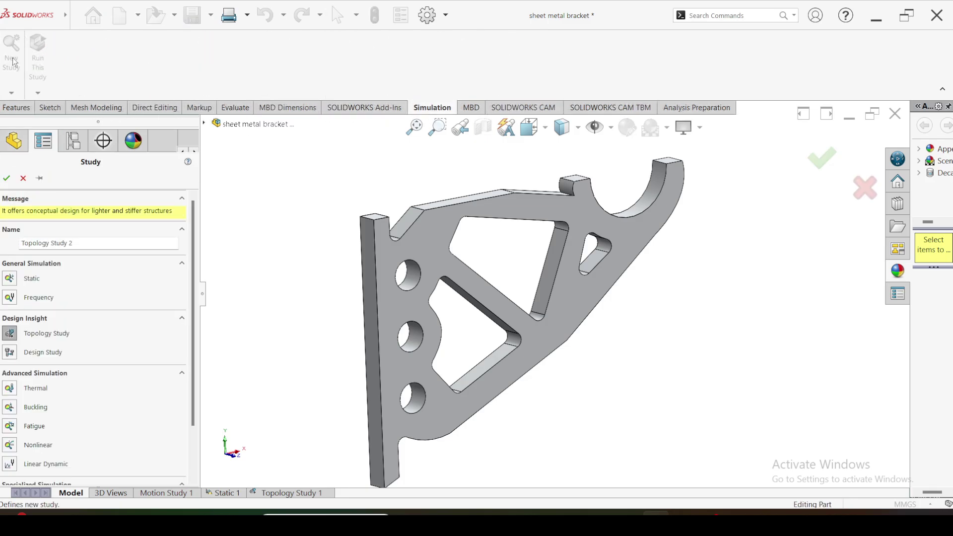
pyautogui.click(10, 279)
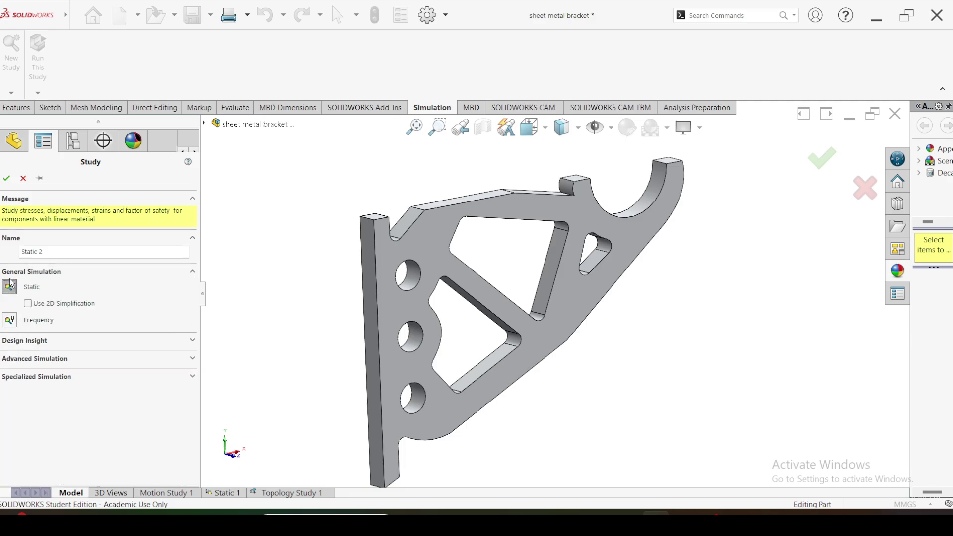
pyautogui.click(6, 180)
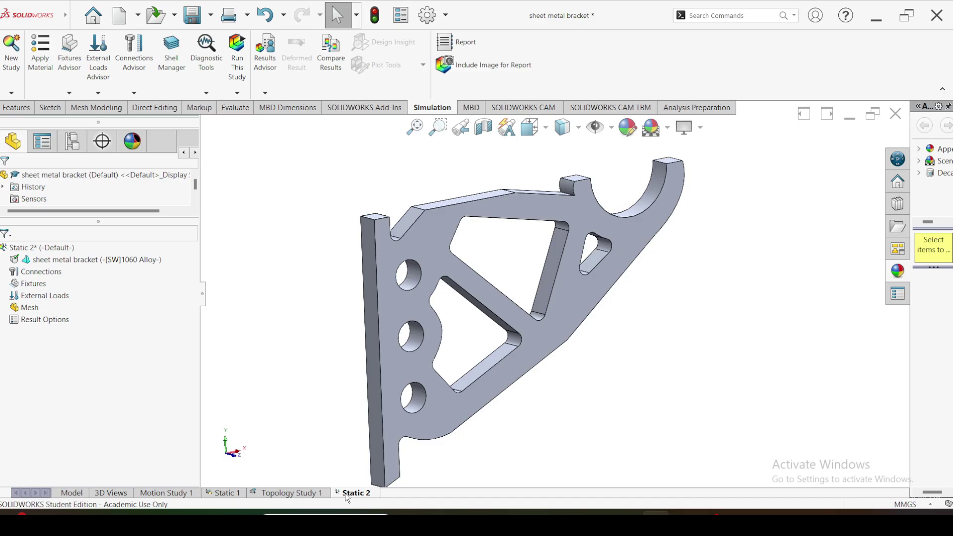
# - Apply a Fixed Geometry fixture to the inner faces of the bracket's three mounting holes
pyautogui.rightClick(36, 290)
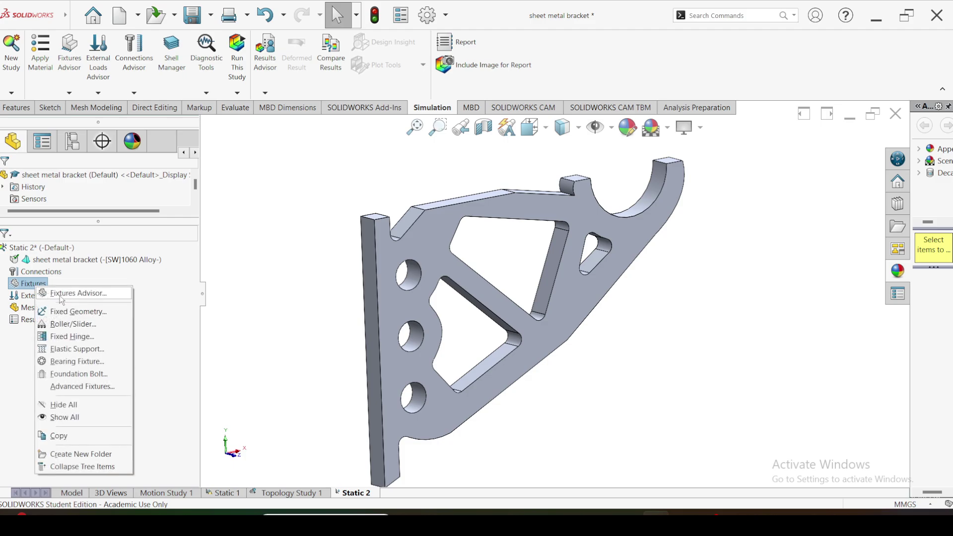
pyautogui.click(67, 312)
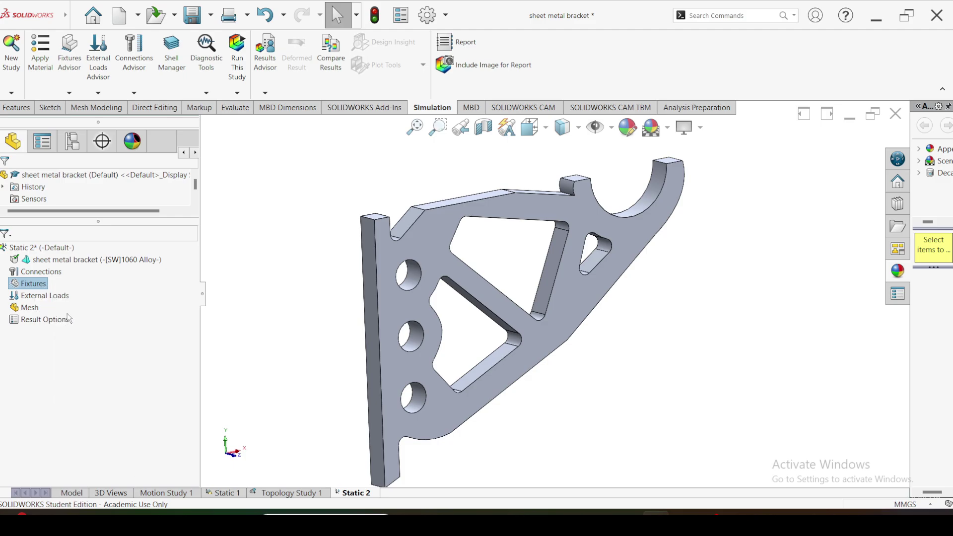
pyautogui.click(407, 273)
pyautogui.click(418, 332)
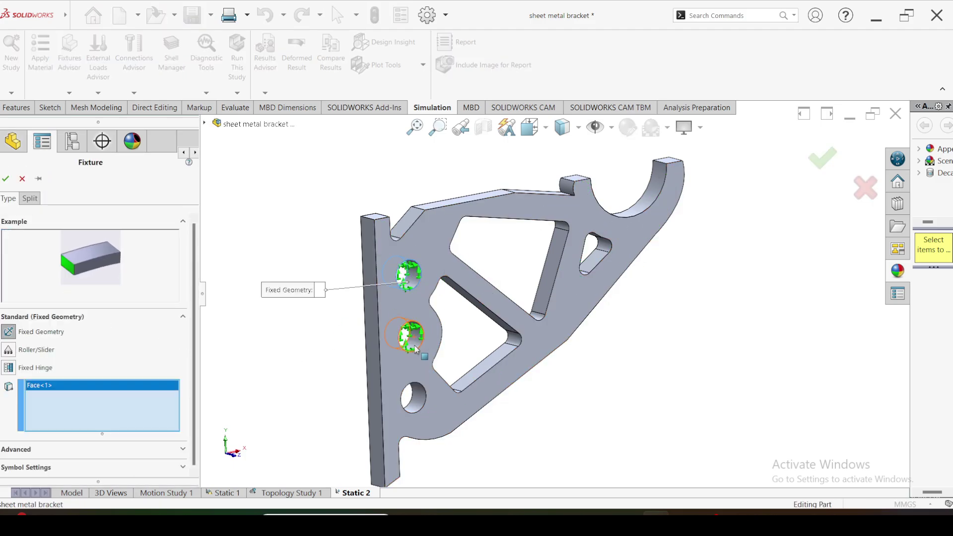
pyautogui.click(412, 405)
pyautogui.click(373, 389)
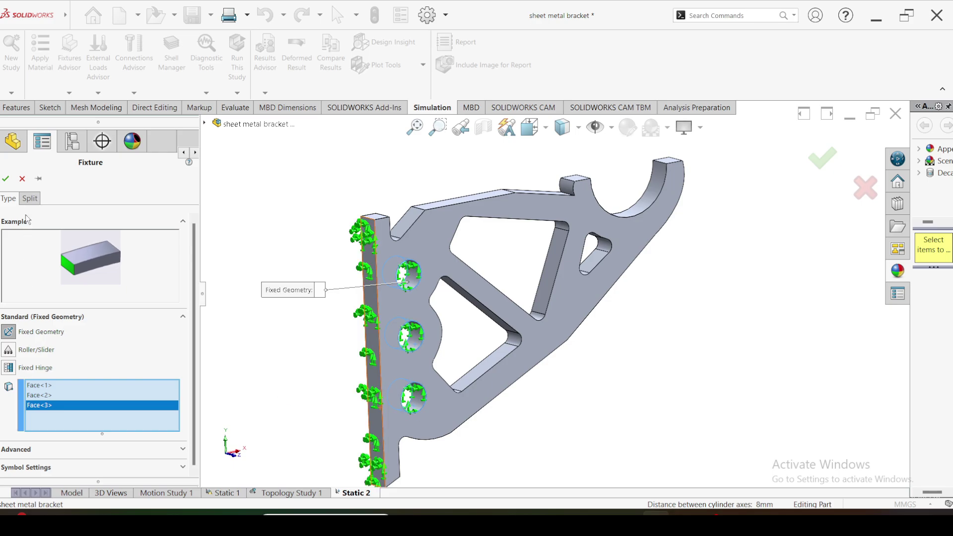
pyautogui.click(6, 180)
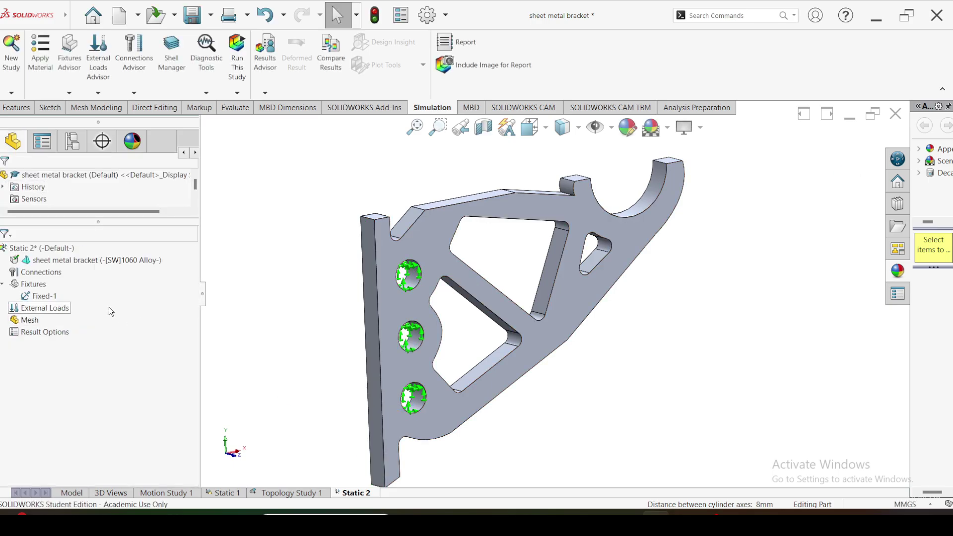
# - Apply a 25 N force per item to the hook's semicircular inner face, directed downward along the vertical edge of the mounting flange
pyautogui.rightClick(39, 310)
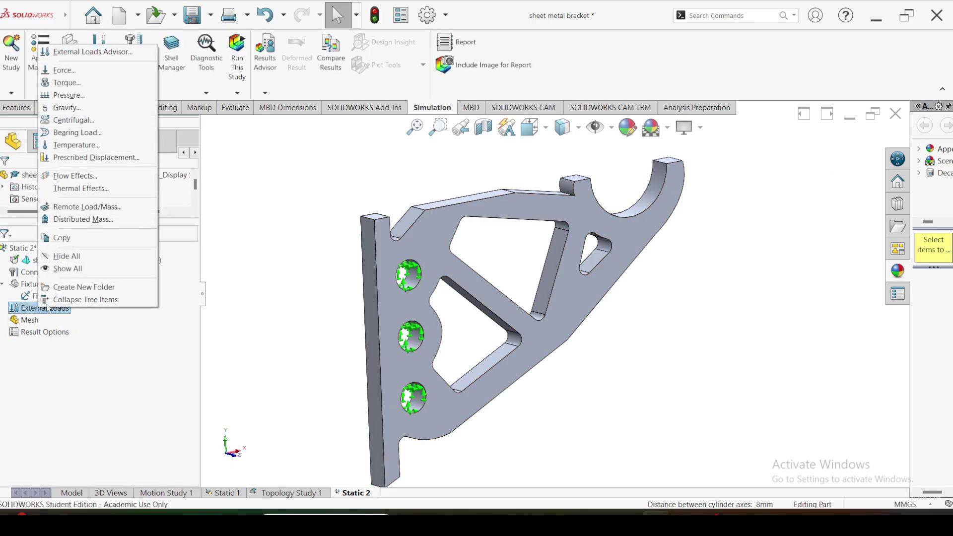
pyautogui.click(70, 71)
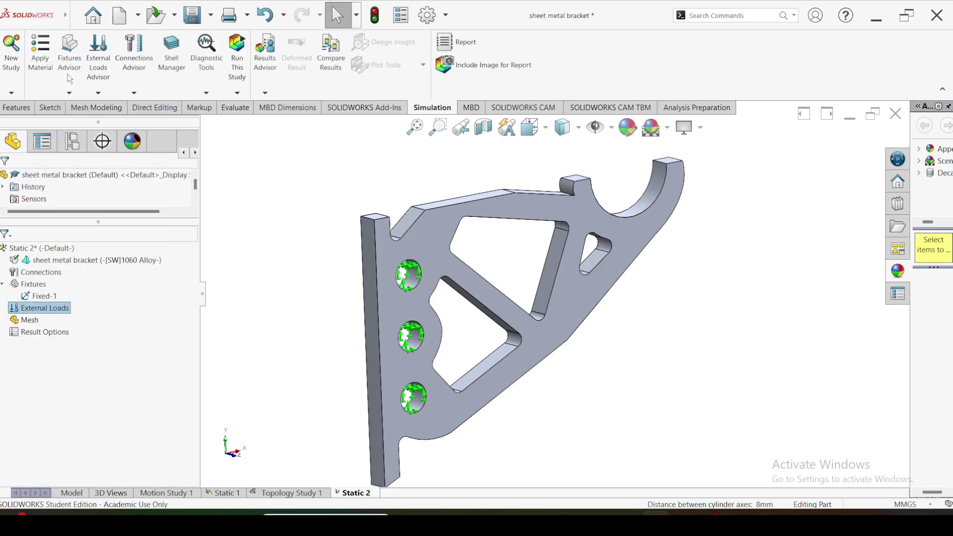
pyautogui.click(640, 196)
pyautogui.scroll(-4, 640, 199)
pyautogui.click(603, 243)
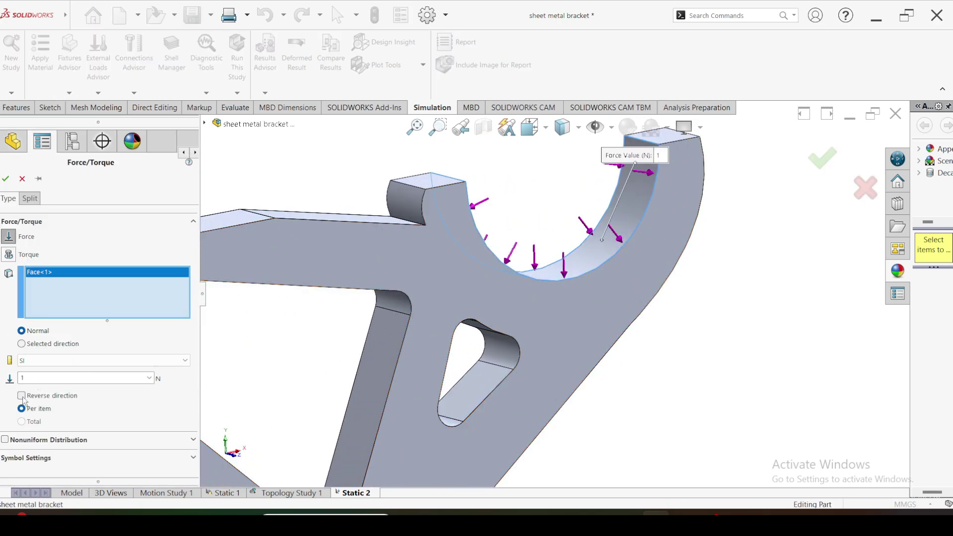
pyautogui.click(22, 343)
pyautogui.scroll(3, 305, 381)
pyautogui.scroll(-5, 305, 381)
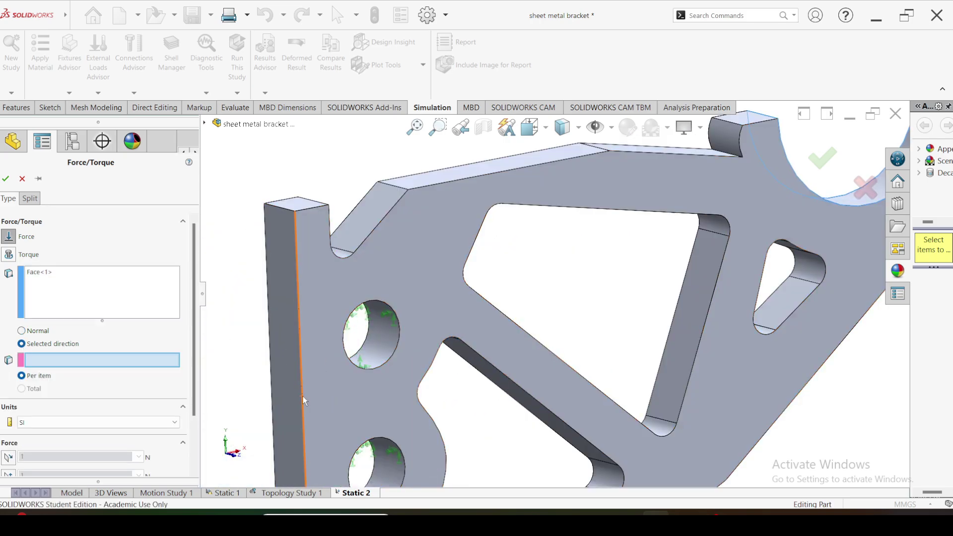
pyautogui.click(303, 400)
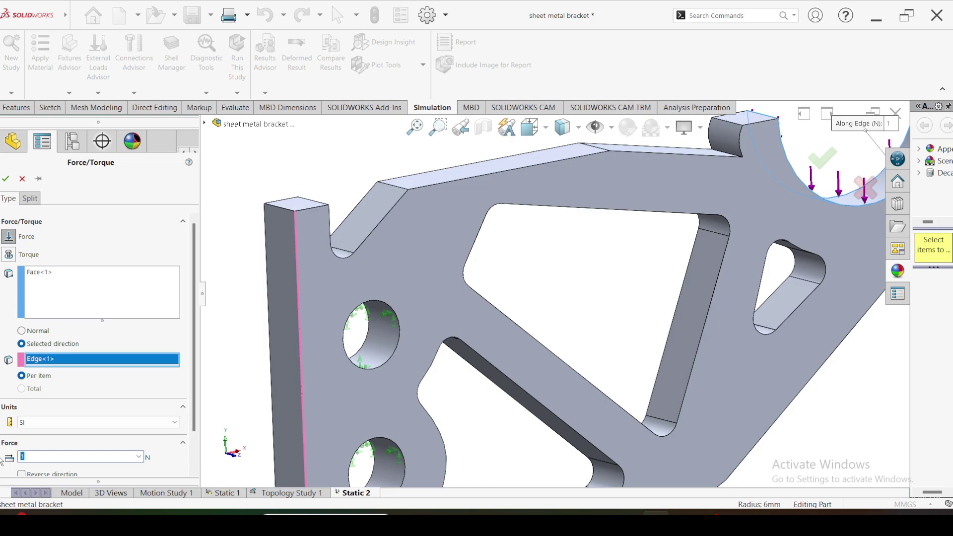
pyautogui.press('Return')
pyautogui.scroll(4, 569, 300)
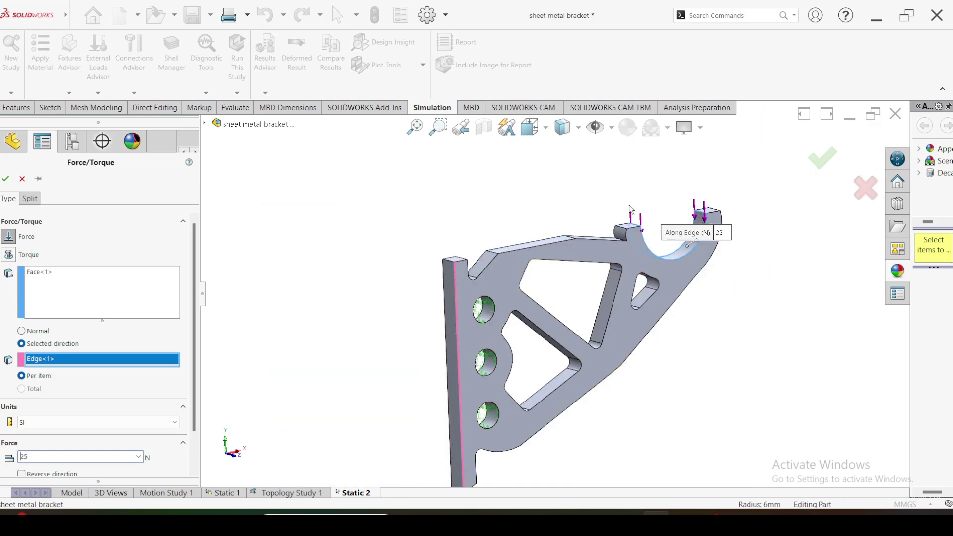
pyautogui.click(6, 180)
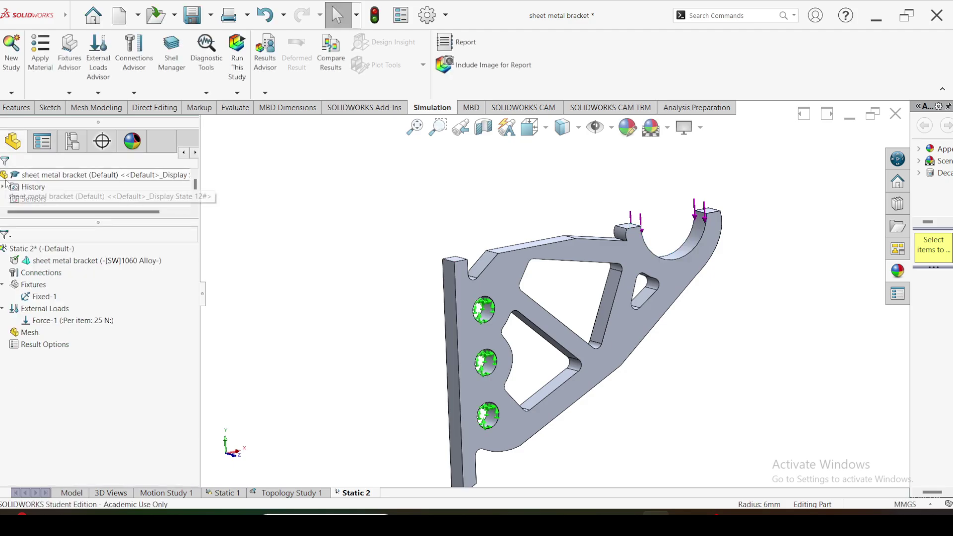
# - Create the mesh for the static study with the default mesh density
pyautogui.rightClick(27, 337)
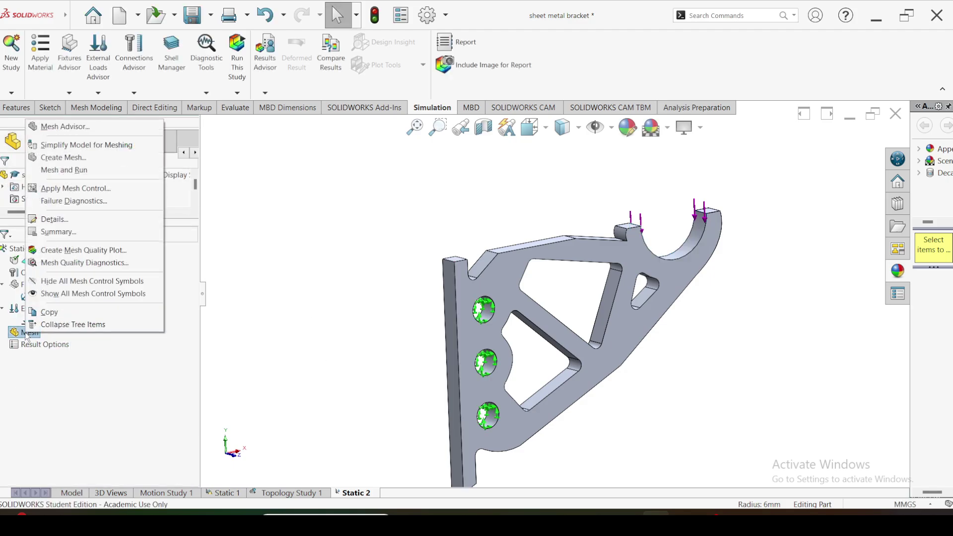
pyautogui.click(74, 156)
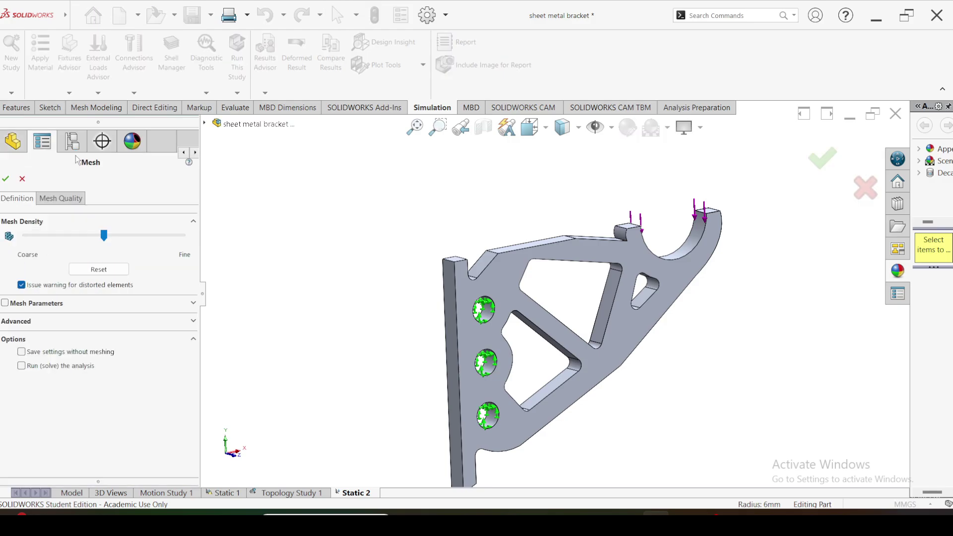
pyautogui.click(15, 172)
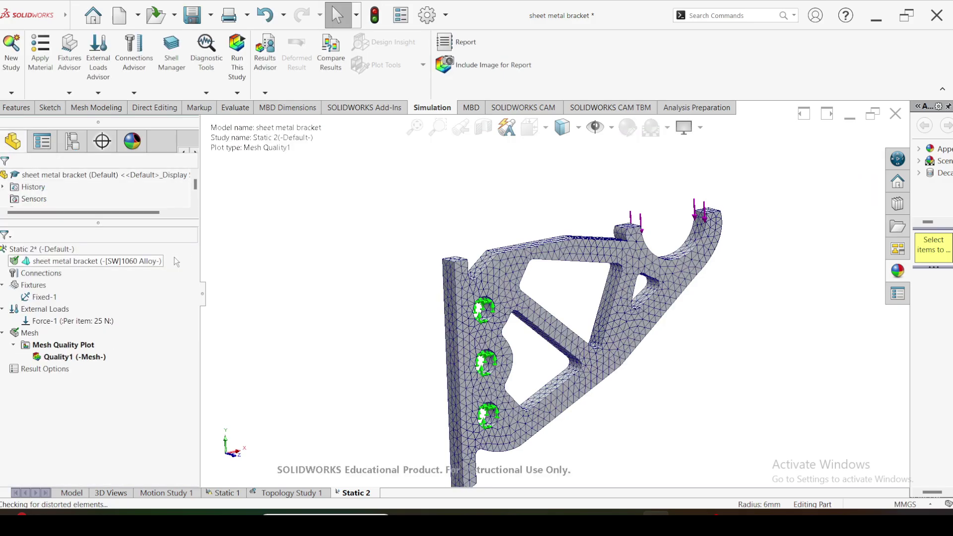
# - Run the Static 2 study and examine the von Mises stress distribution across the bracket's holes, ribs and hook
pyautogui.click(236, 63)
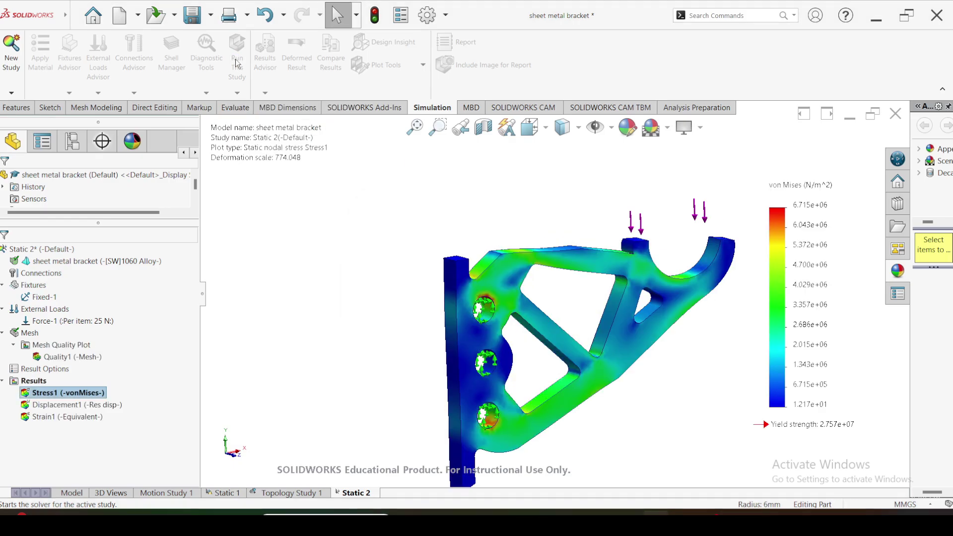
pyautogui.moveTo(531, 271); pyautogui.dragTo(483, 333, button='middle')
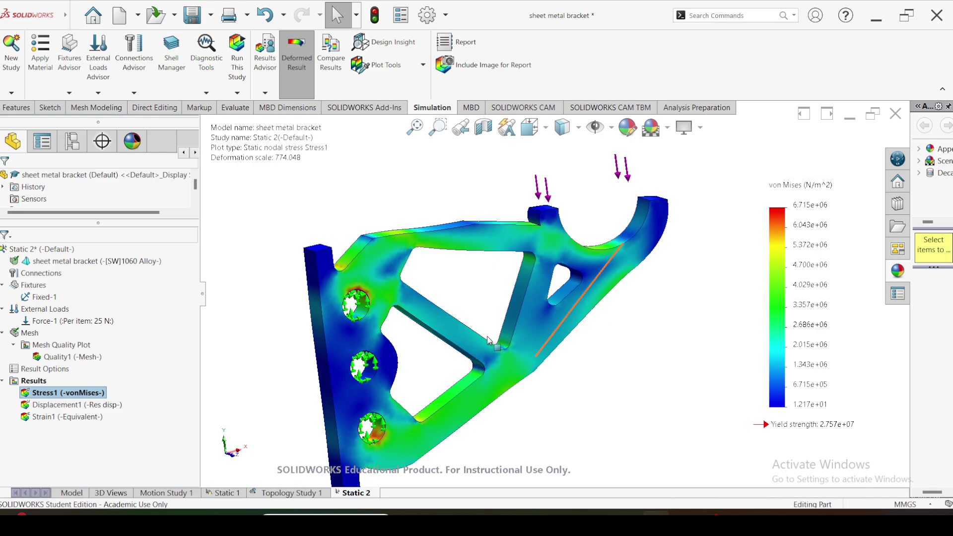
pyautogui.scroll(3, 498, 349)
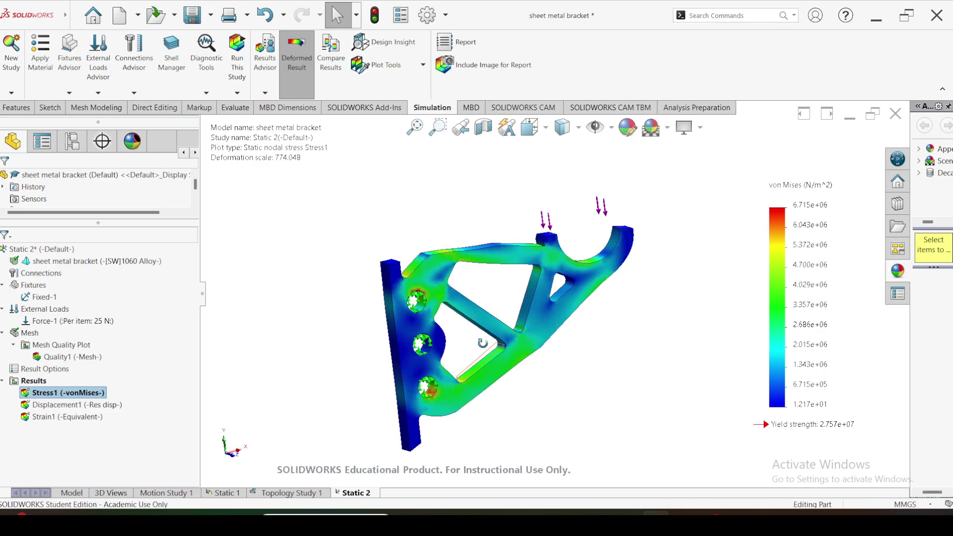
pyautogui.moveTo(496, 347); pyautogui.dragTo(437, 325, button='middle')
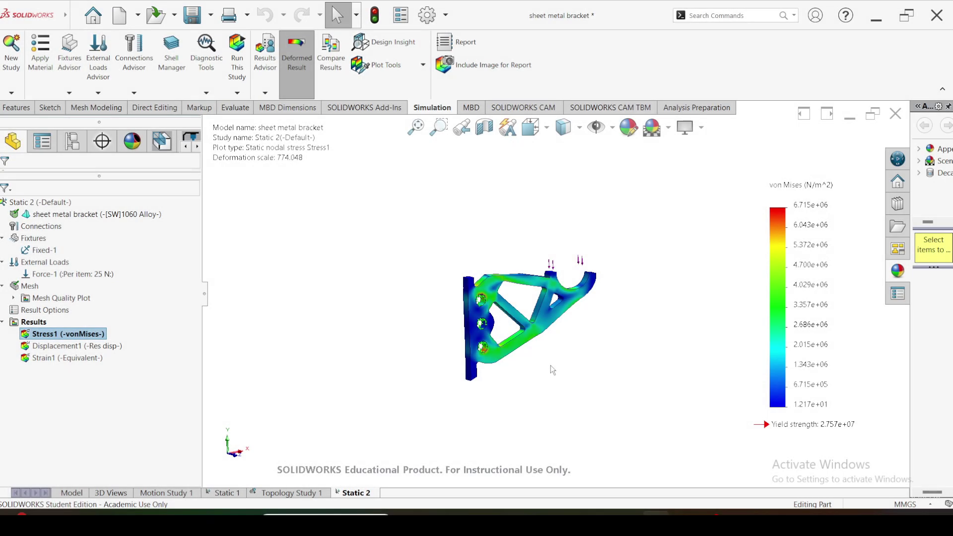
pyautogui.scroll(-6, 551, 369)
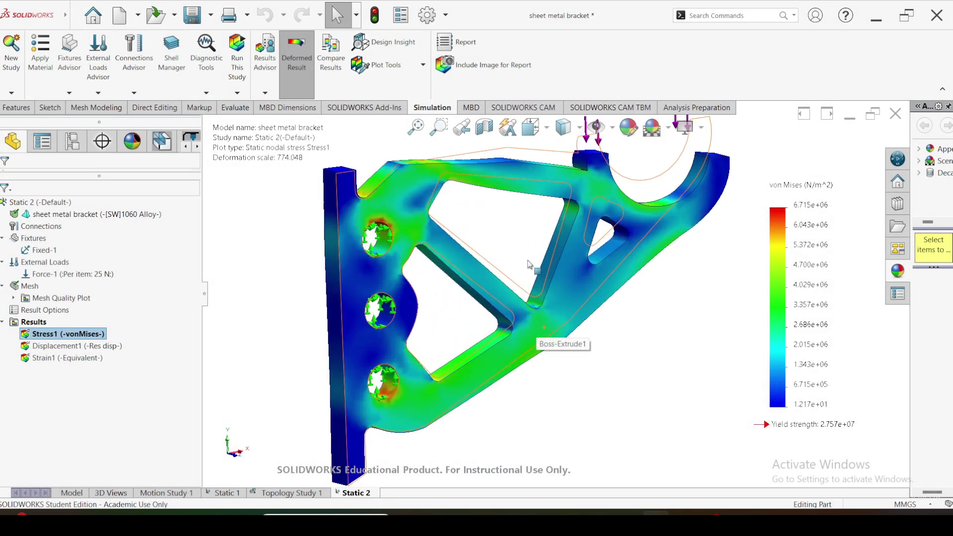
pyautogui.moveTo(512, 338); pyautogui.dragTo(494, 265, button='middle')
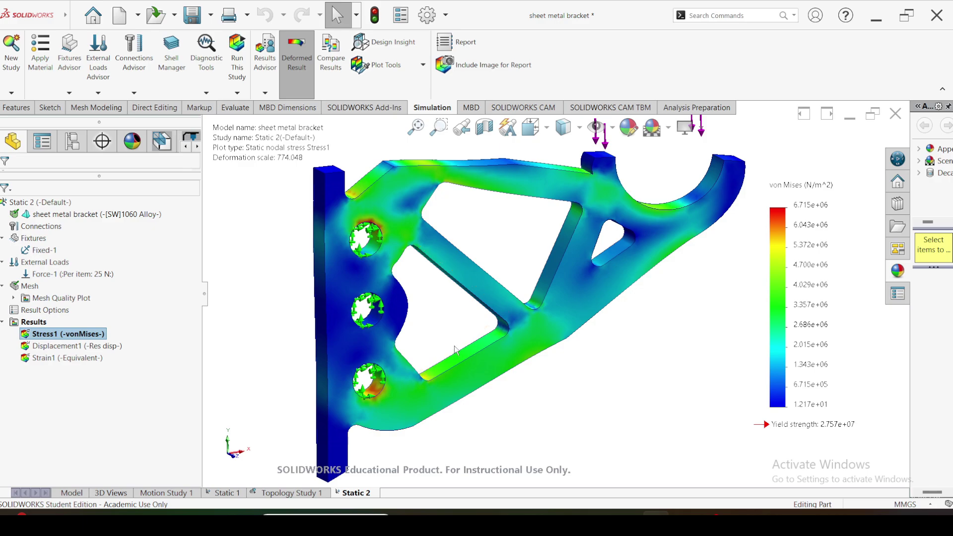
pyautogui.moveTo(456, 335); pyautogui.dragTo(475, 342, button='middle')
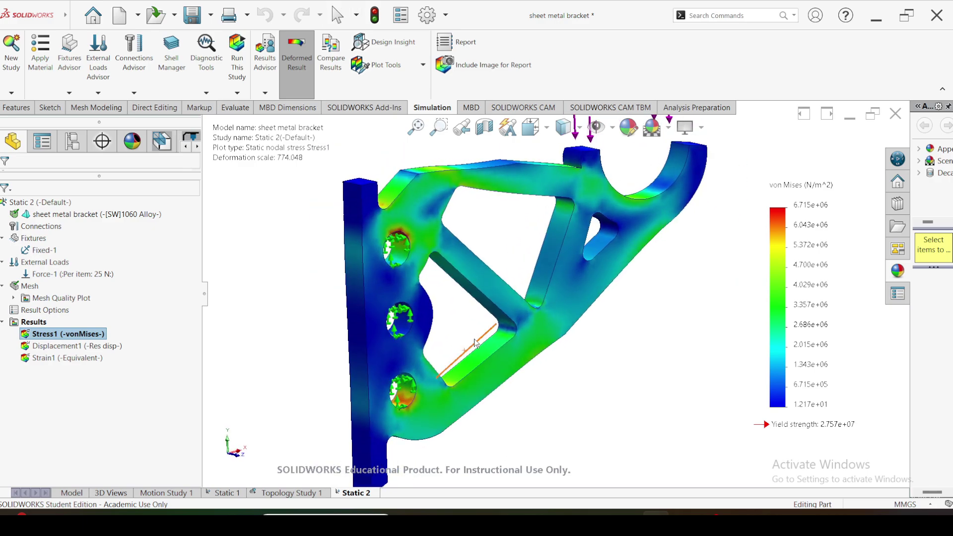
pyautogui.press('f')
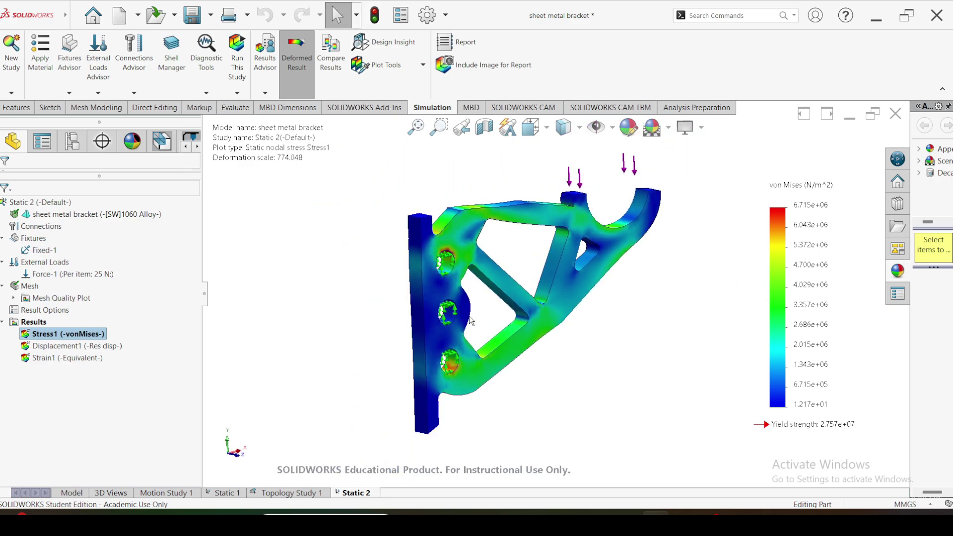